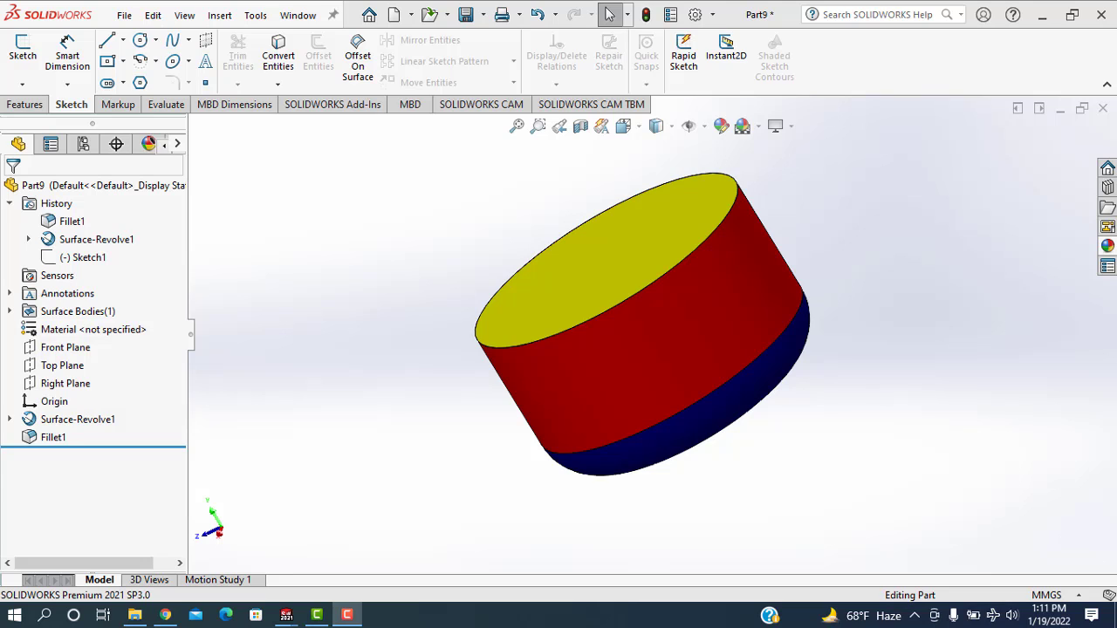
Step: Create a new blank part document
{"action": "left_click", "coordinate": [125, 20]}
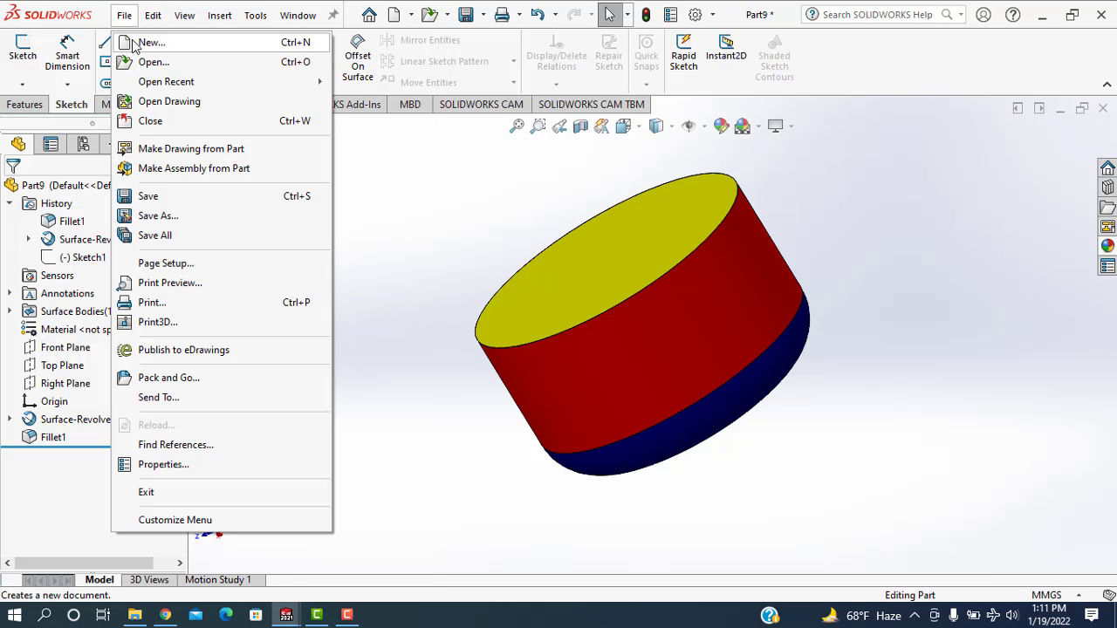
{"action": "left_click", "coordinate": [144, 42]}
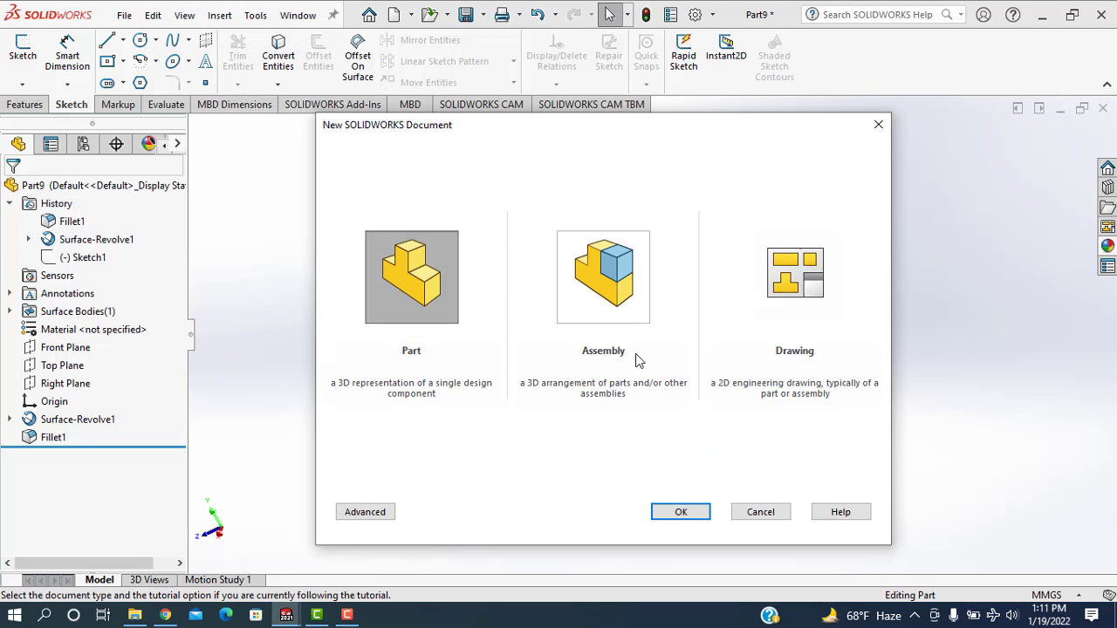
{"action": "left_click", "coordinate": [677, 515]}
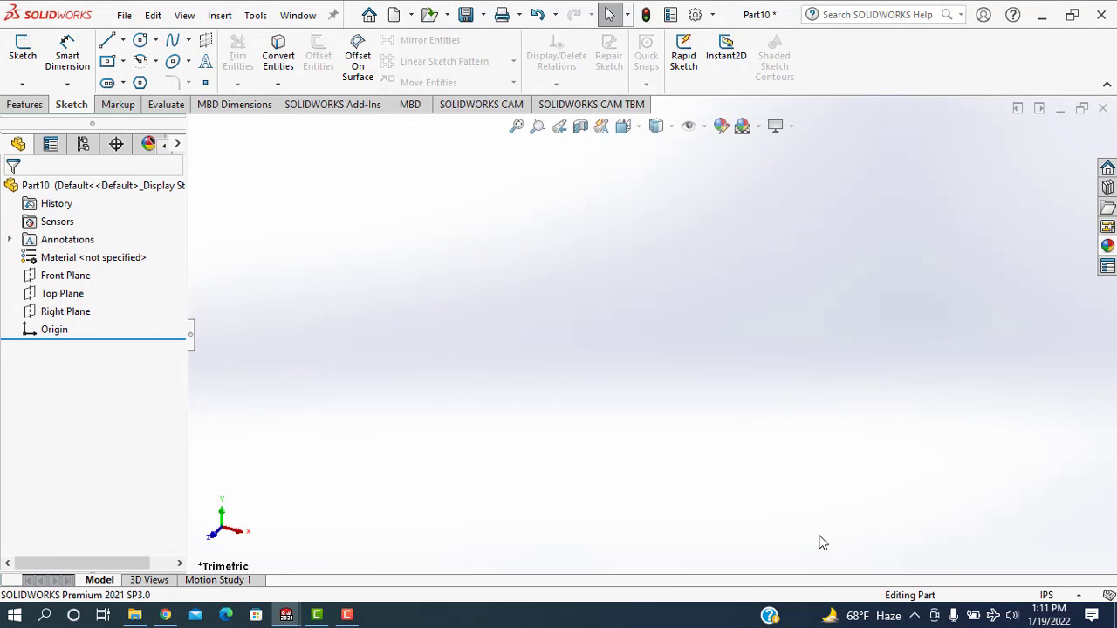
Step: Set the document units to MMGS and select the Front Plane for sketching
{"action": "left_click", "coordinate": [1056, 597]}
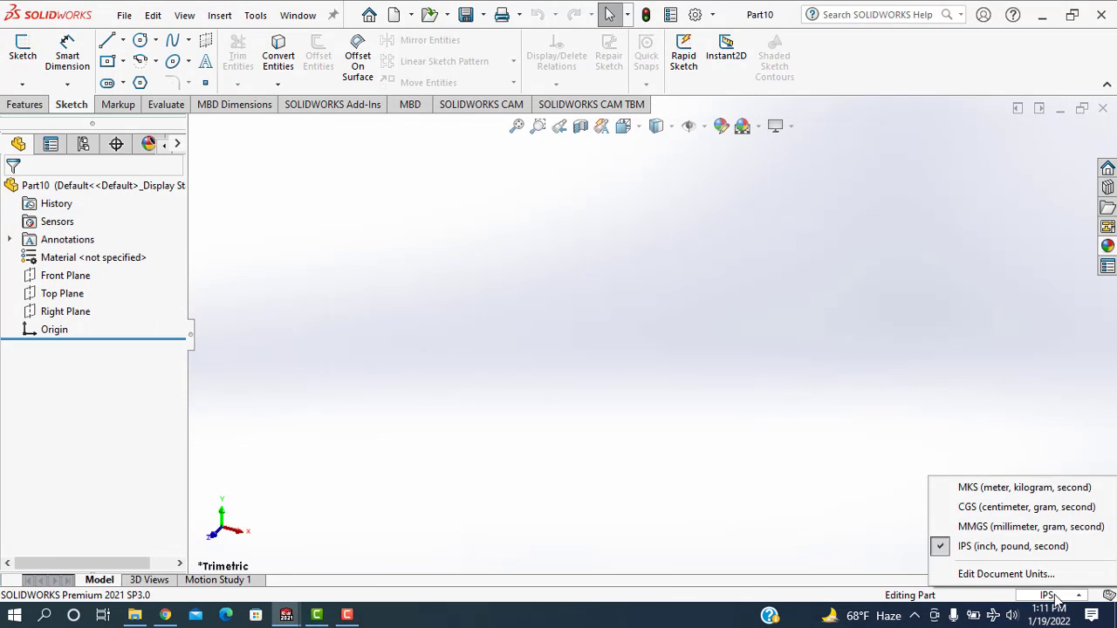
{"action": "left_click", "coordinate": [1016, 527]}
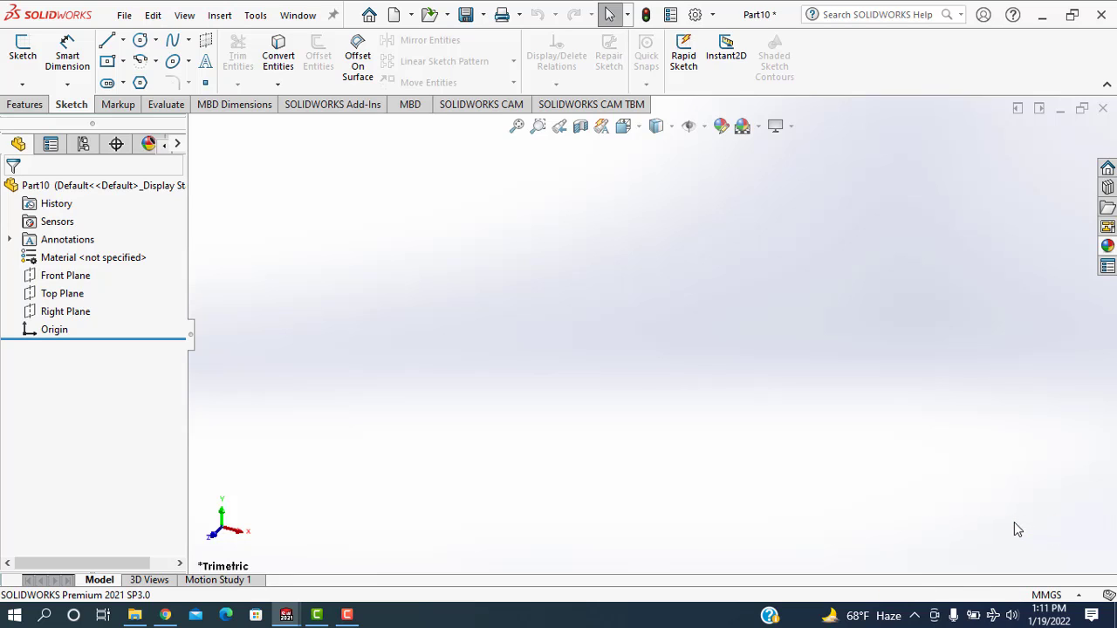
{"action": "left_click", "coordinate": [74, 279]}
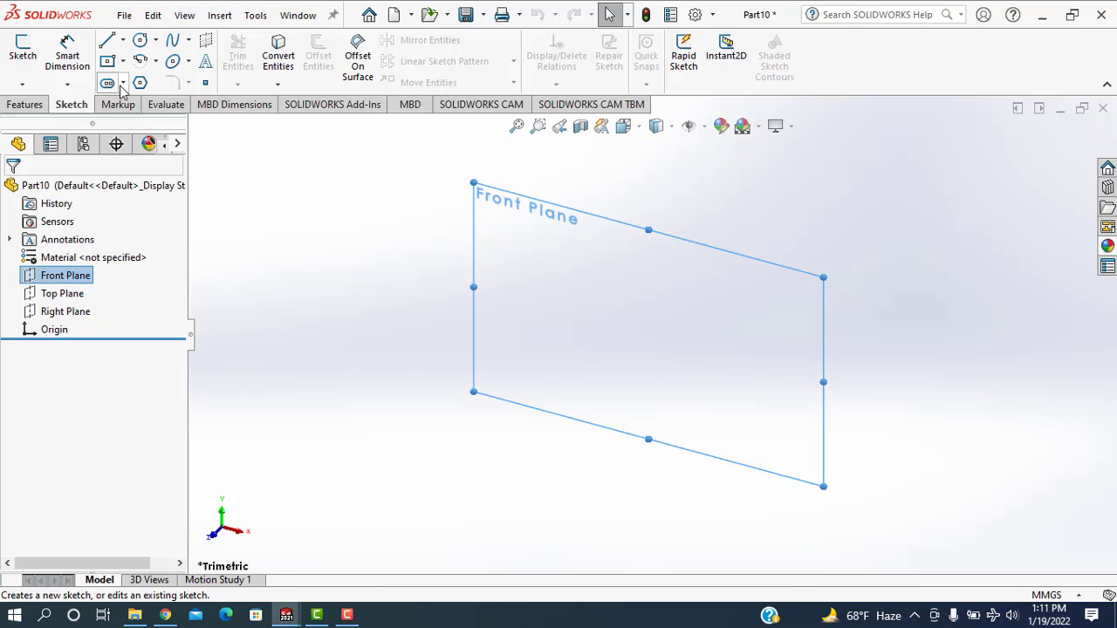
{"action": "left_click", "coordinate": [123, 42]}
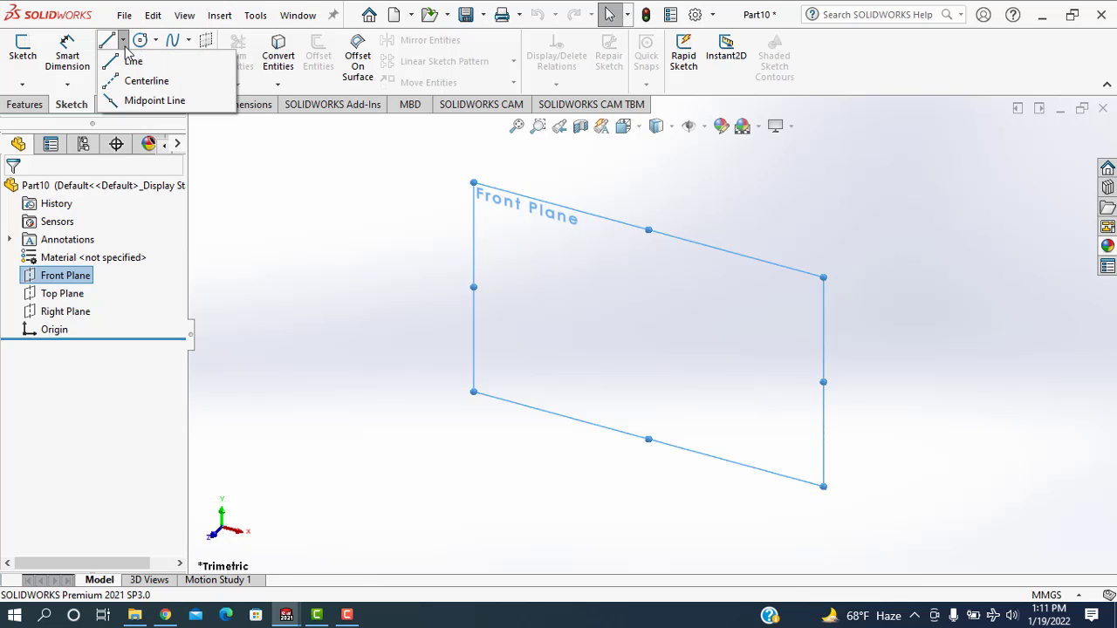
Step: Draw a vertical centerline upward from the origin
{"action": "left_click", "coordinate": [127, 82]}
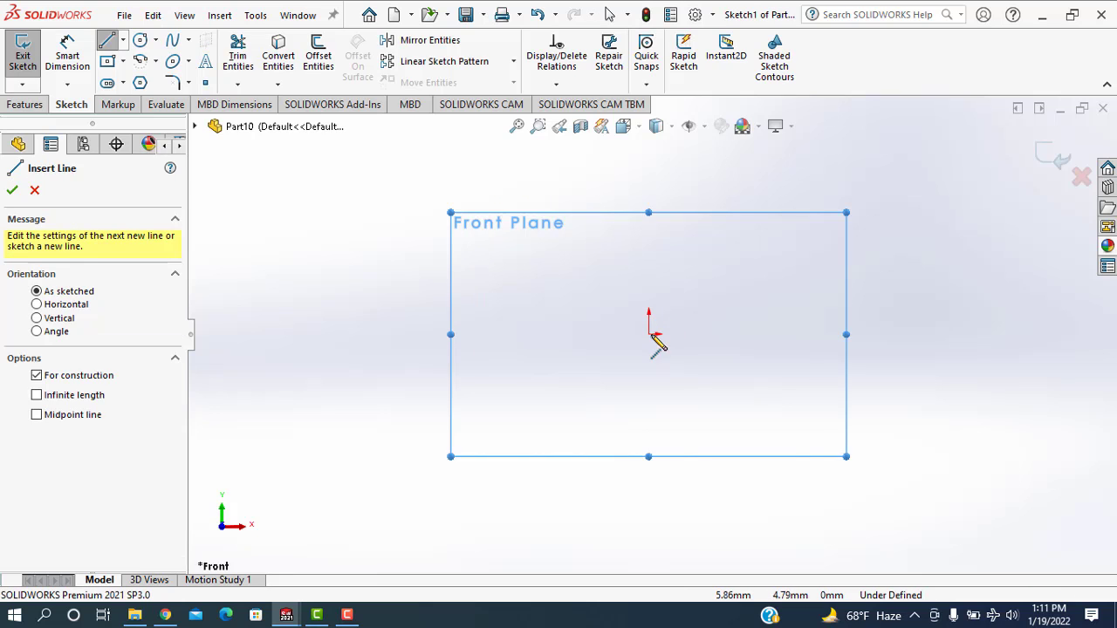
{"action": "left_click", "coordinate": [647, 295]}
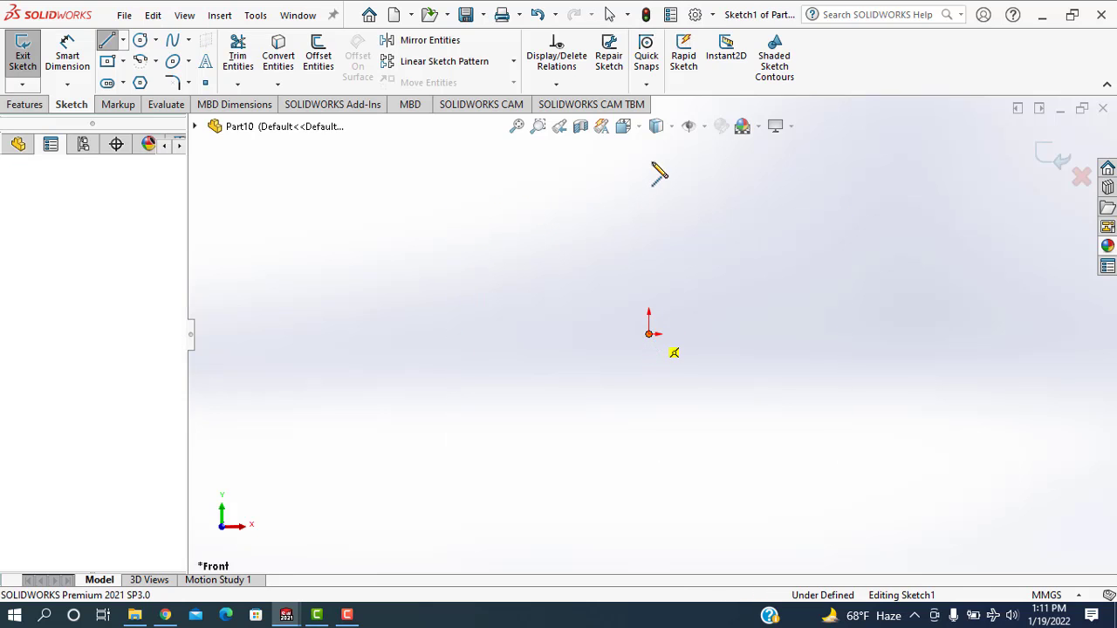
{"action": "left_click", "coordinate": [649, 155]}
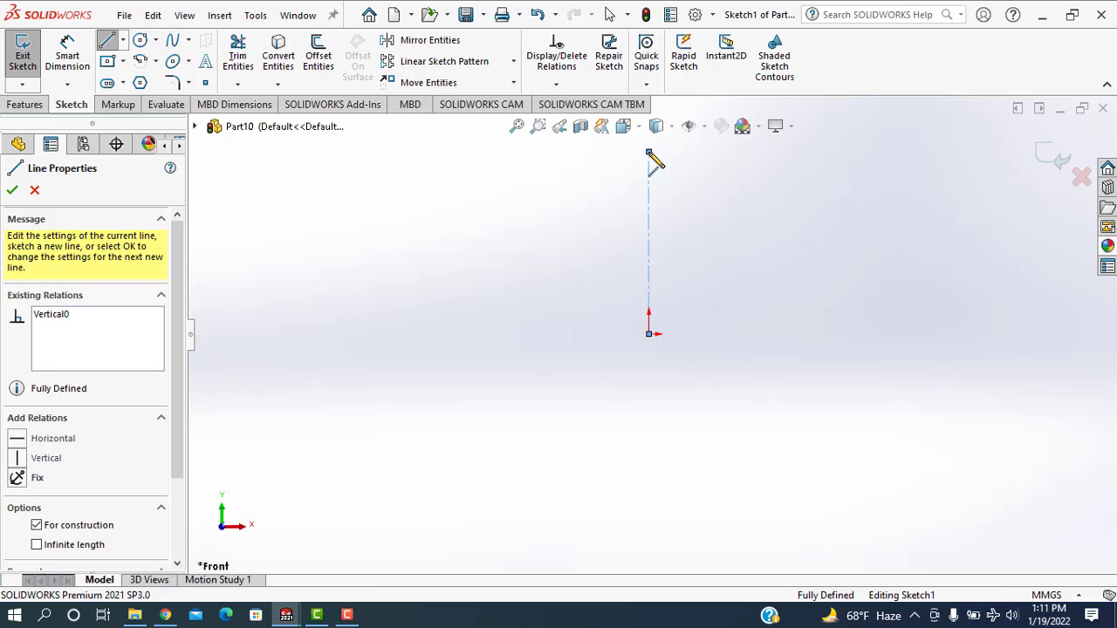
{"action": "right_click", "coordinate": [650, 155]}
{"action": "left_click", "coordinate": [691, 166]}
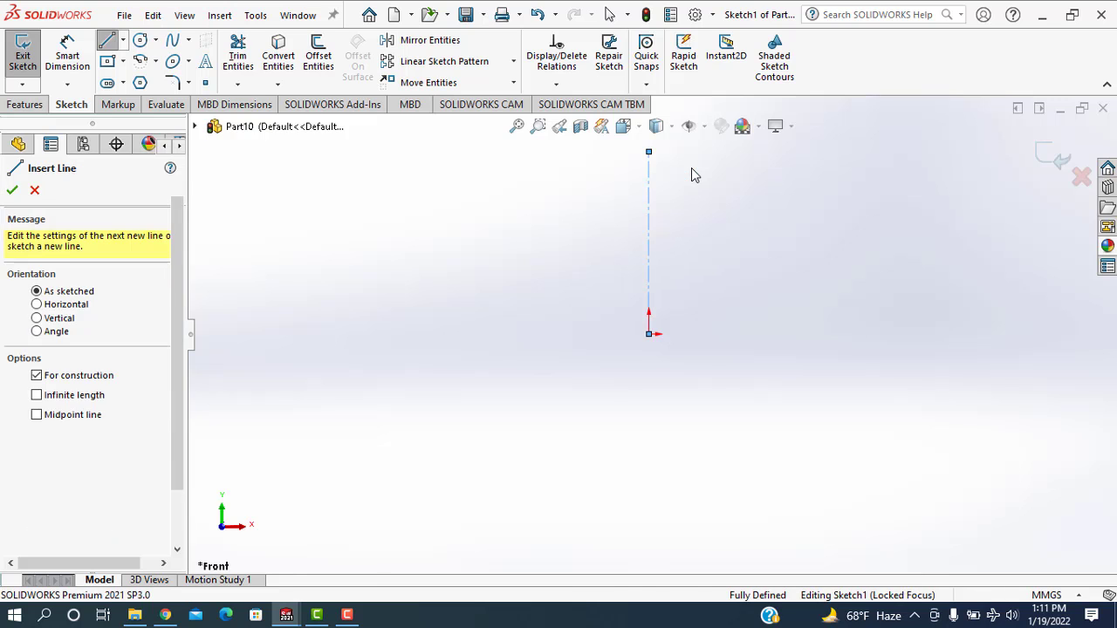
Step: Dimension the centerline to 165 mm
{"action": "left_click", "coordinate": [68, 61]}
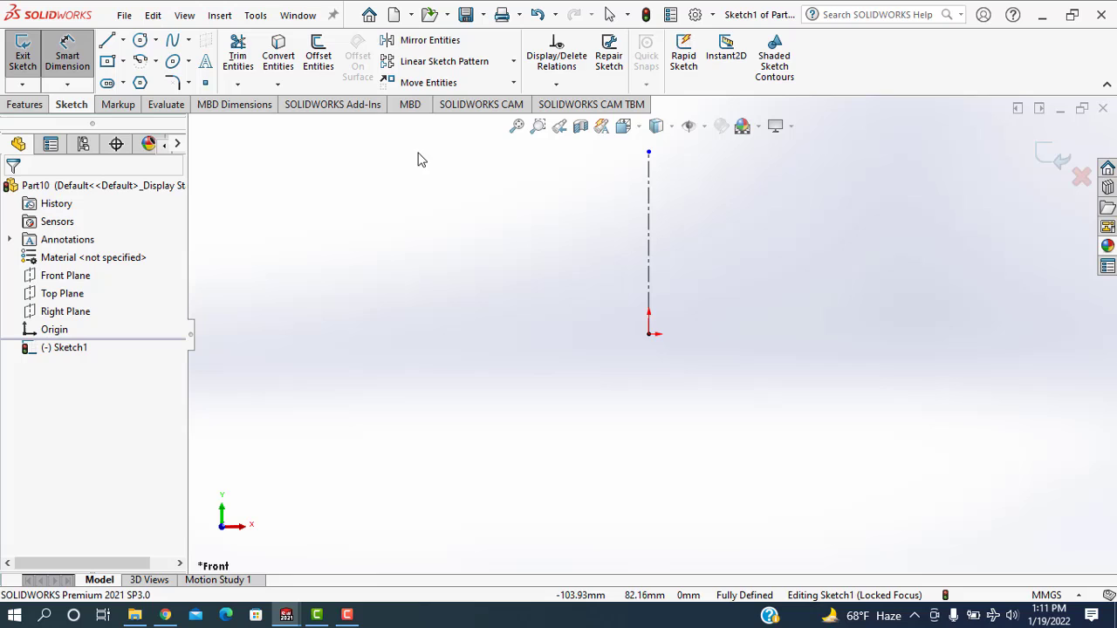
{"action": "left_click", "coordinate": [649, 249]}
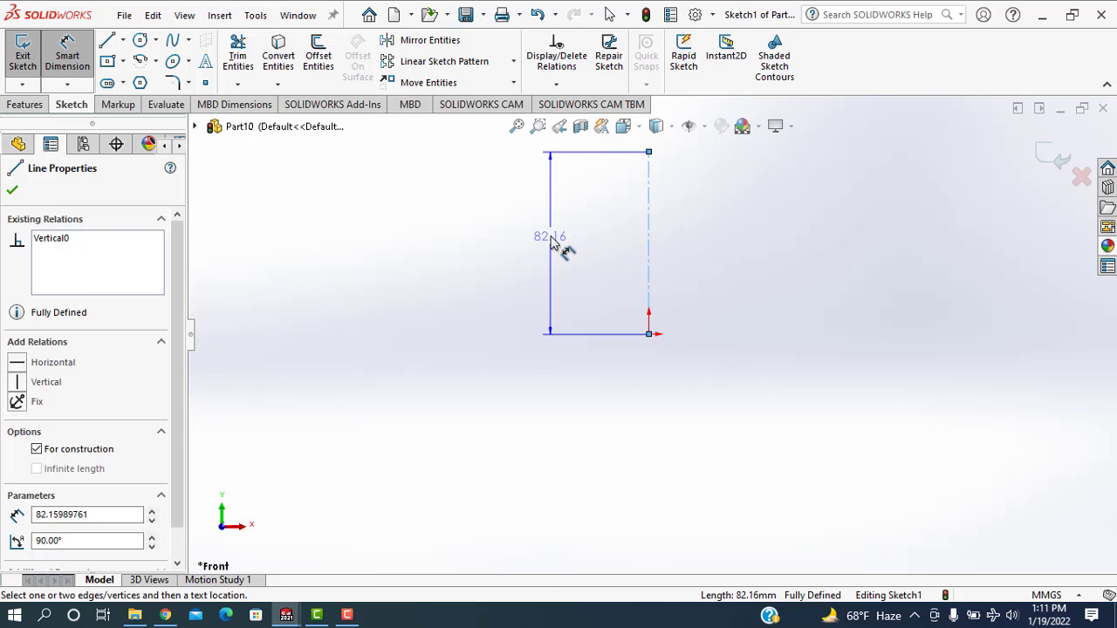
{"action": "left_click", "coordinate": [551, 243]}
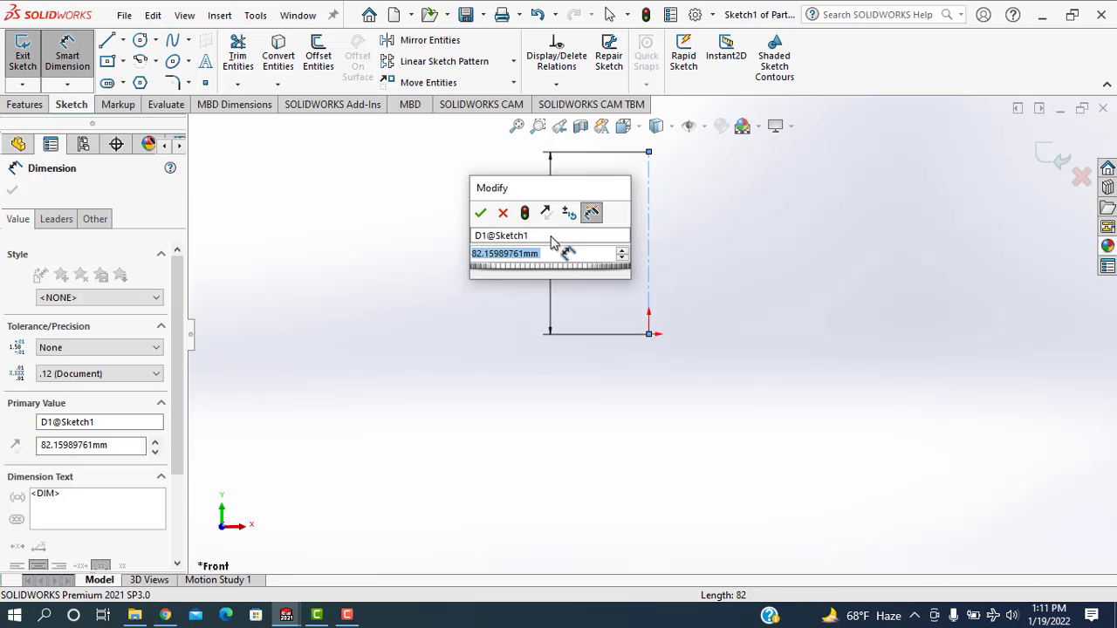
{"action": "type", "text": "165"}
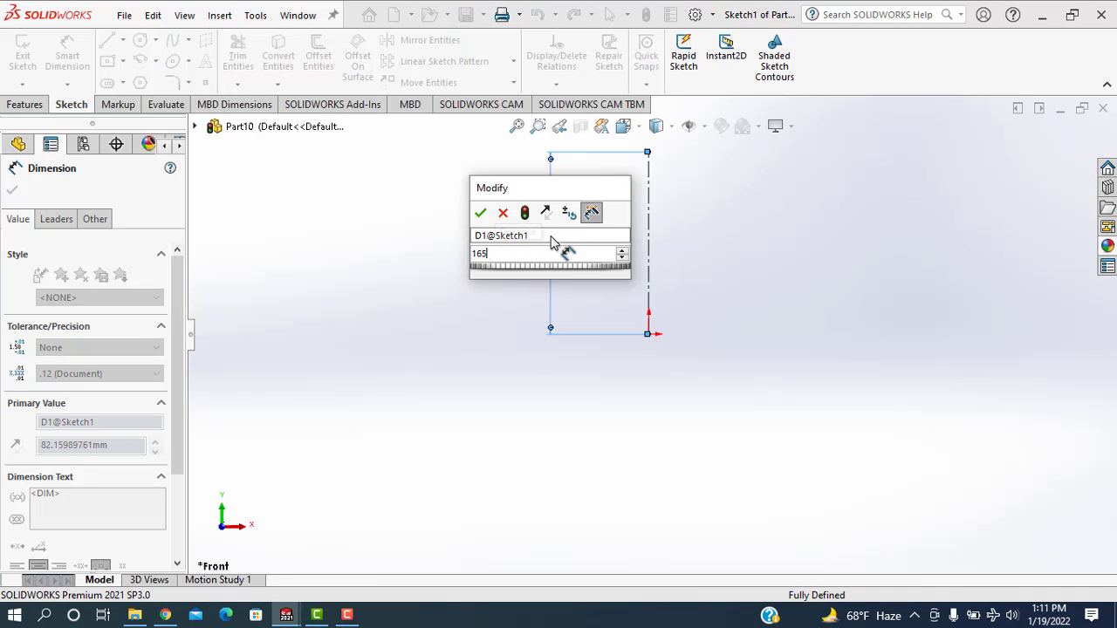
{"action": "key", "text": "Return"}
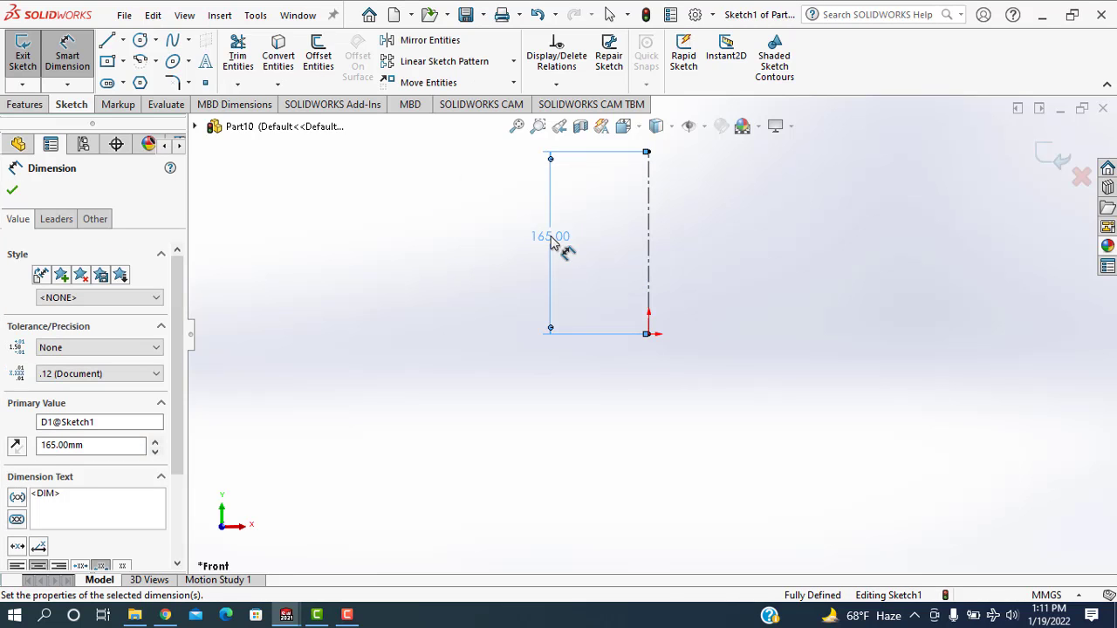
{"action": "left_click", "coordinate": [12, 191]}
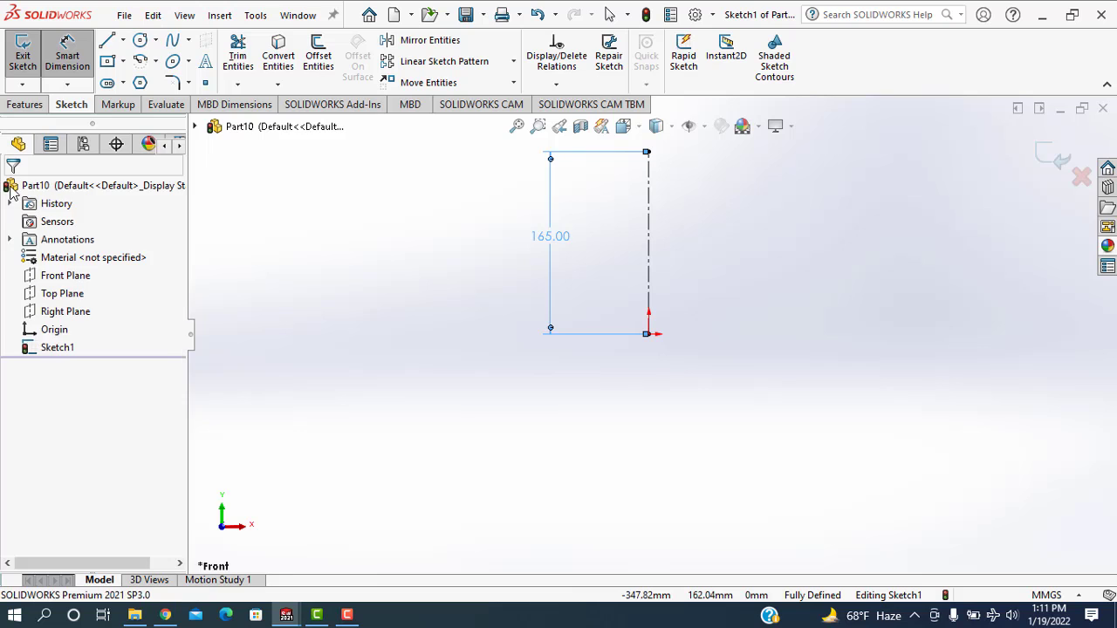
Step: Draw the cup's half-profile: bottom edge, outer wall, inward step and upper vertical segment
{"action": "left_click", "coordinate": [104, 45]}
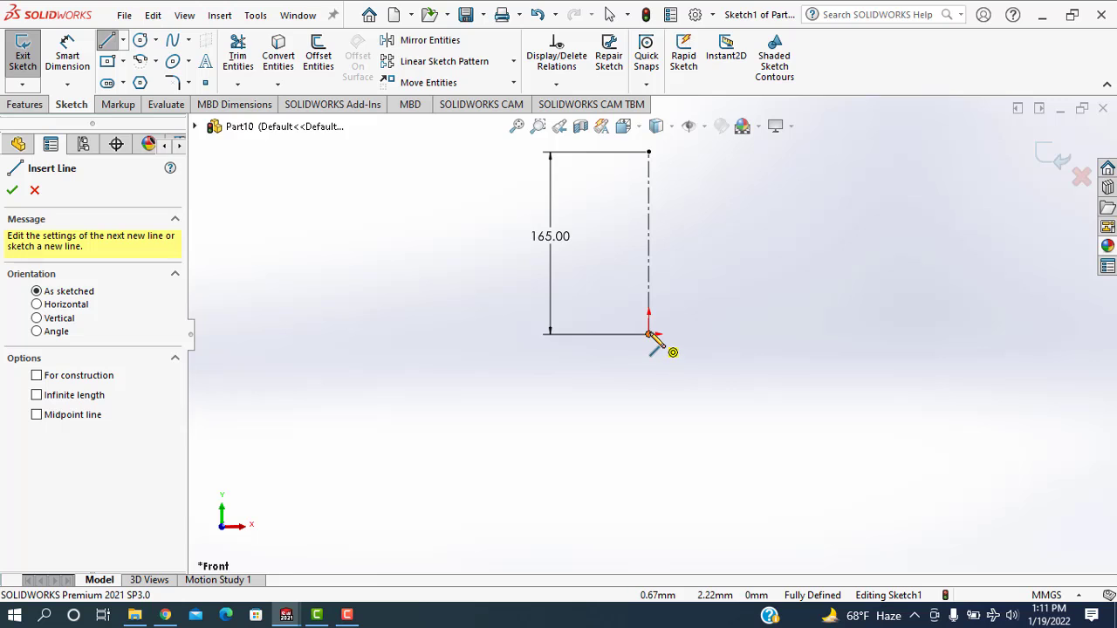
{"action": "left_click", "coordinate": [673, 353]}
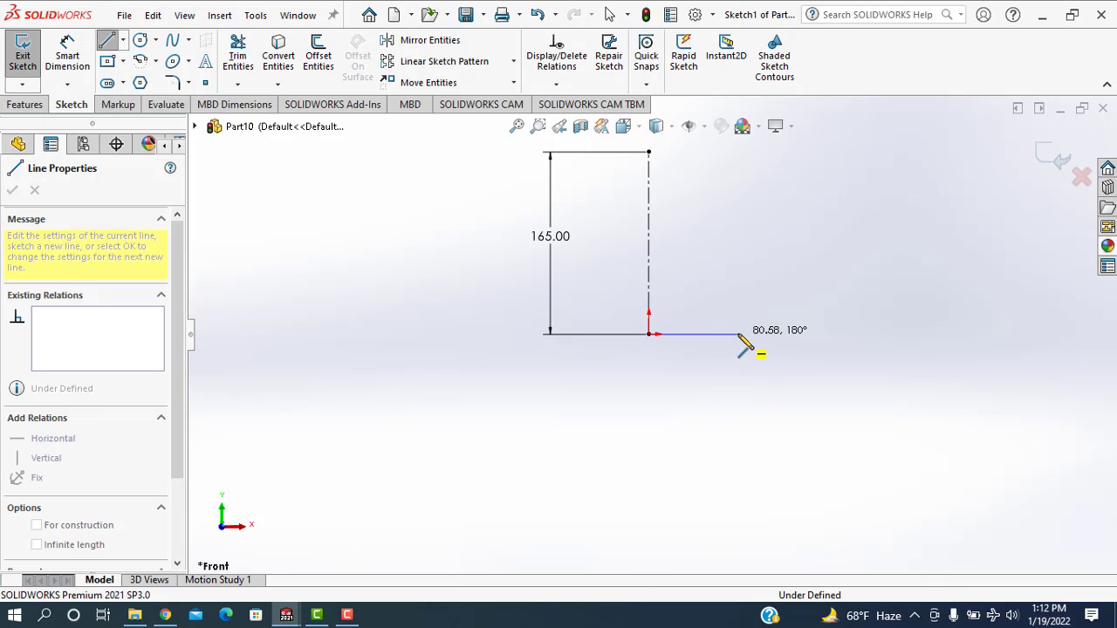
{"action": "left_click", "coordinate": [737, 334]}
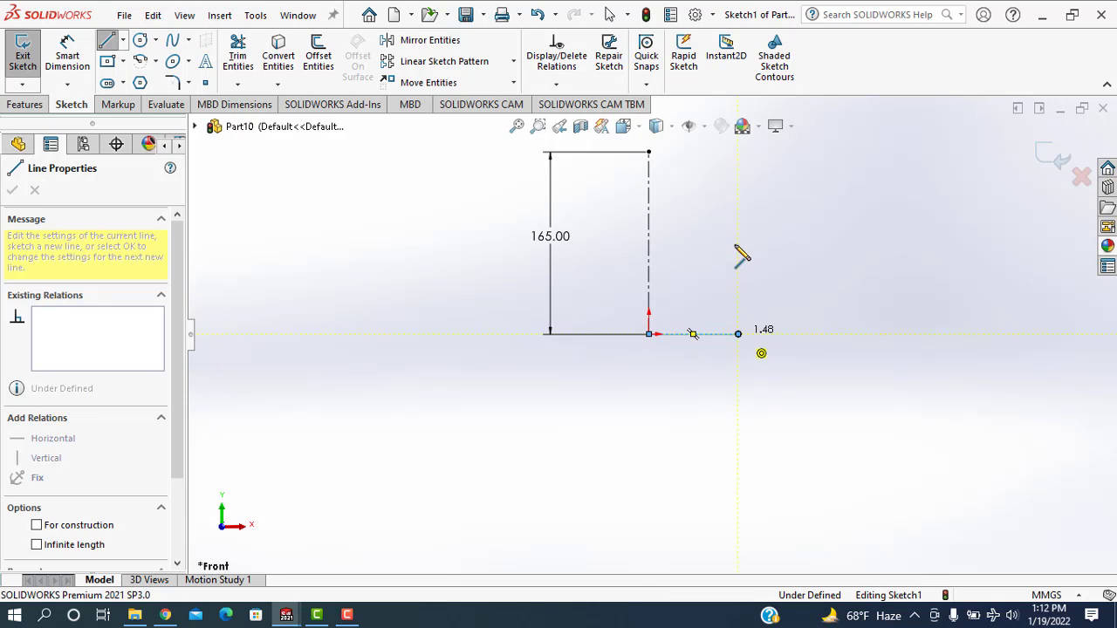
{"action": "left_click", "coordinate": [737, 201]}
{"action": "left_click", "coordinate": [693, 201]}
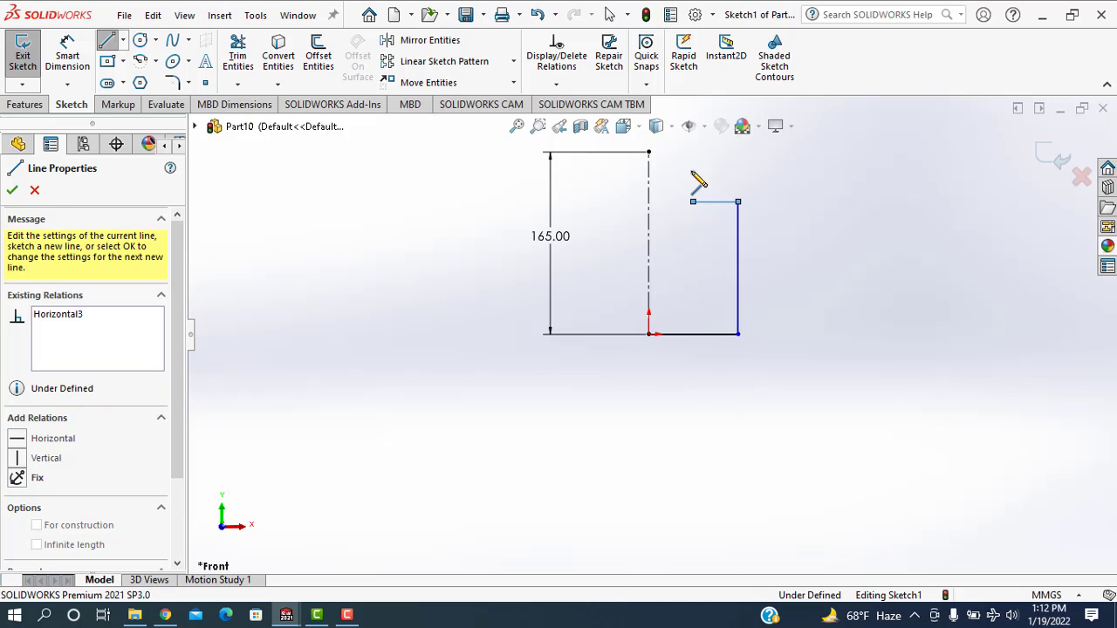
{"action": "left_click", "coordinate": [693, 153]}
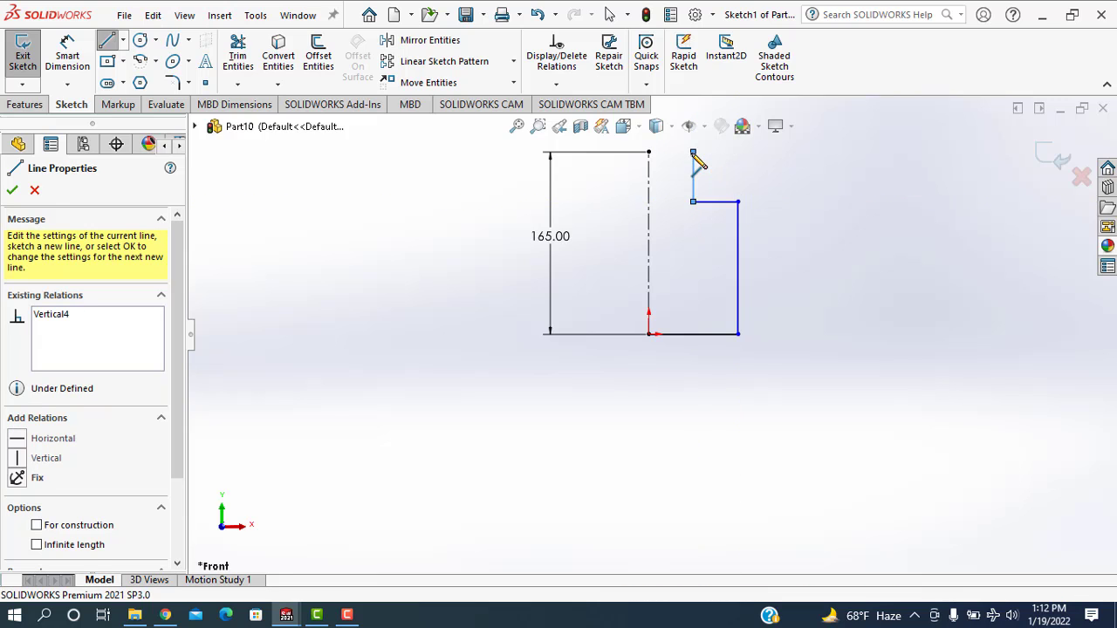
{"action": "right_click", "coordinate": [693, 153]}
{"action": "left_click", "coordinate": [720, 166]}
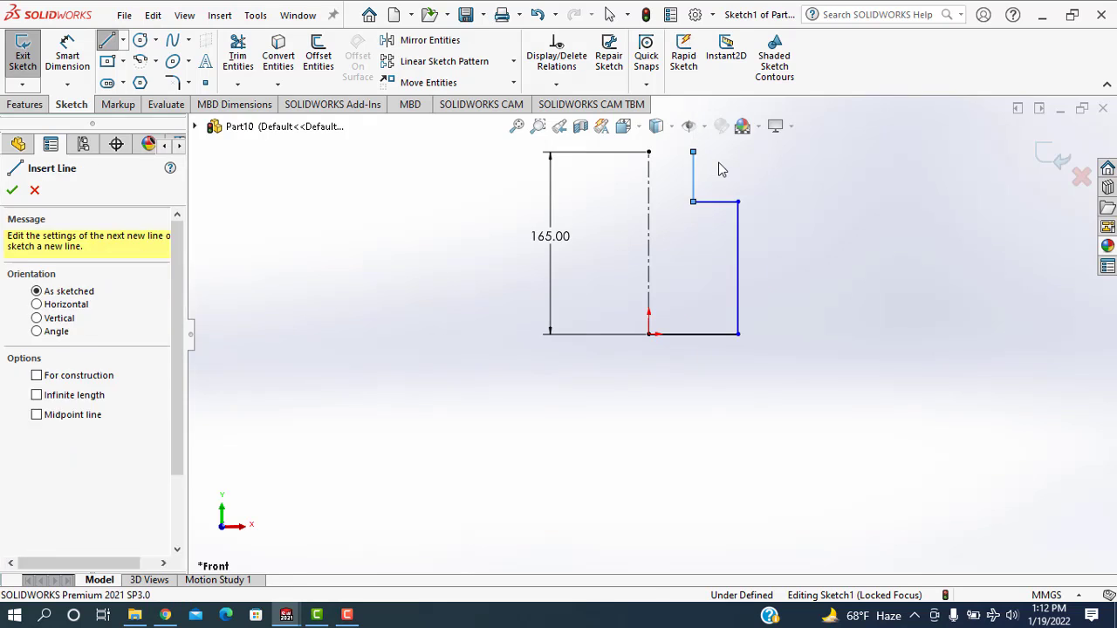
Step: Dimension the outer wall to 150 mm and the top step height to 15 mm
{"action": "left_click", "coordinate": [70, 67]}
{"action": "left_click", "coordinate": [740, 271]}
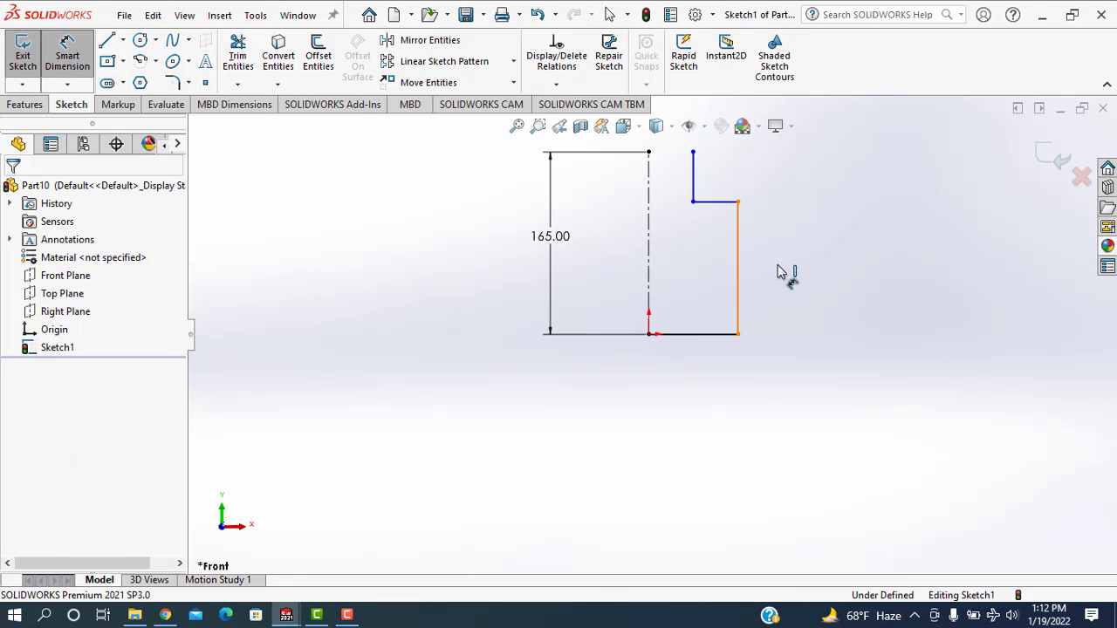
{"action": "left_click", "coordinate": [783, 272]}
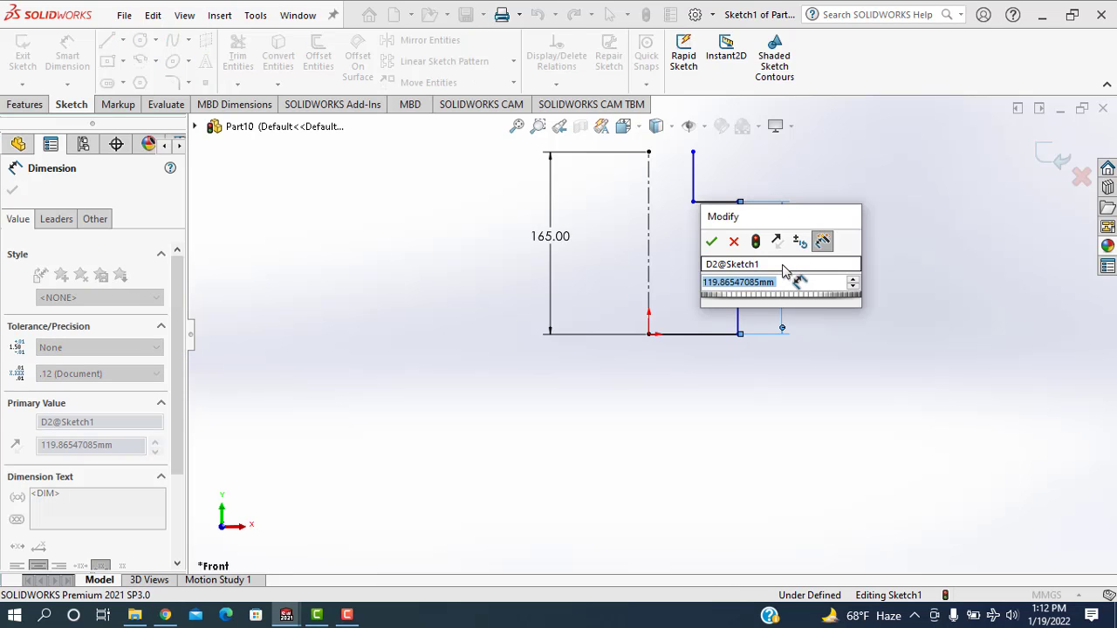
{"action": "type", "text": "150"}
{"action": "key", "text": "Return"}
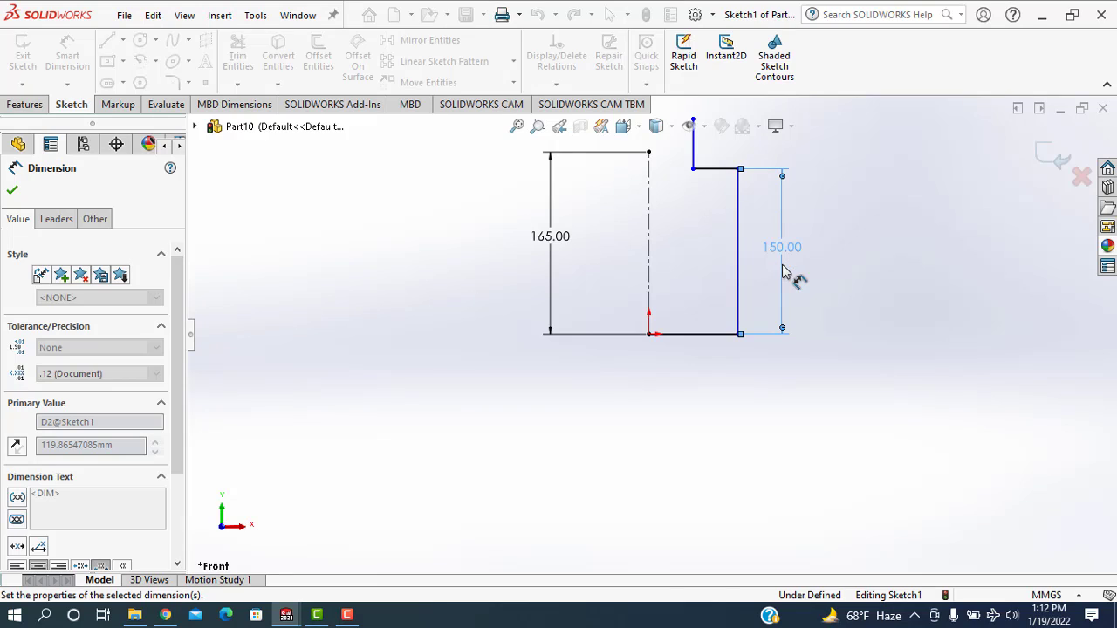
{"action": "left_click", "coordinate": [694, 149]}
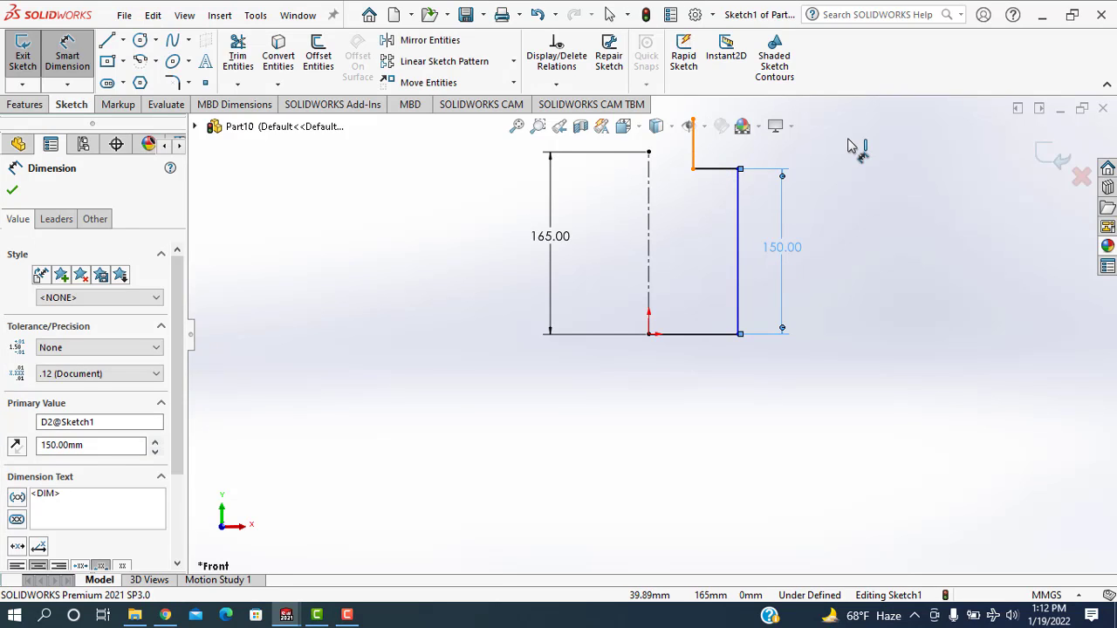
{"action": "left_click", "coordinate": [851, 144]}
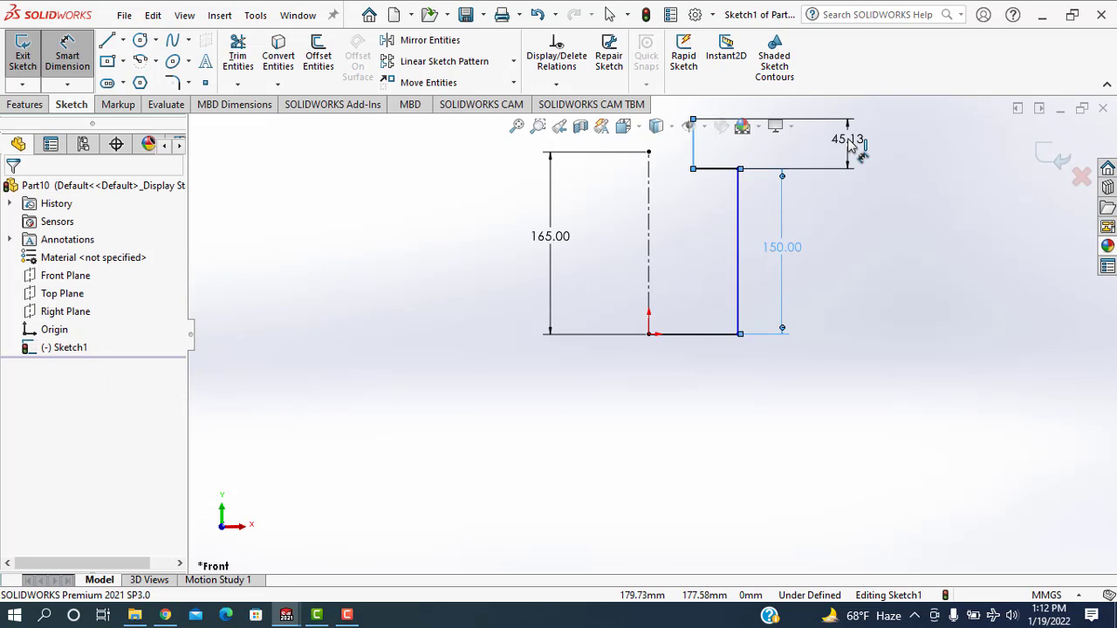
{"action": "type", "text": "1"}
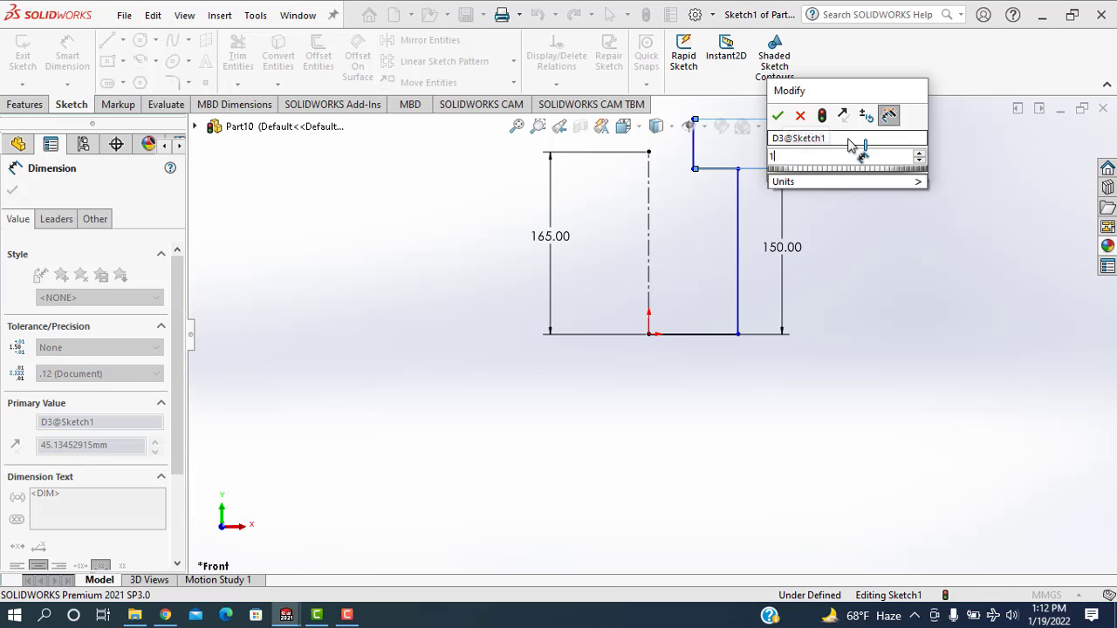
{"action": "type", "text": "5"}
{"action": "key", "text": "Return"}
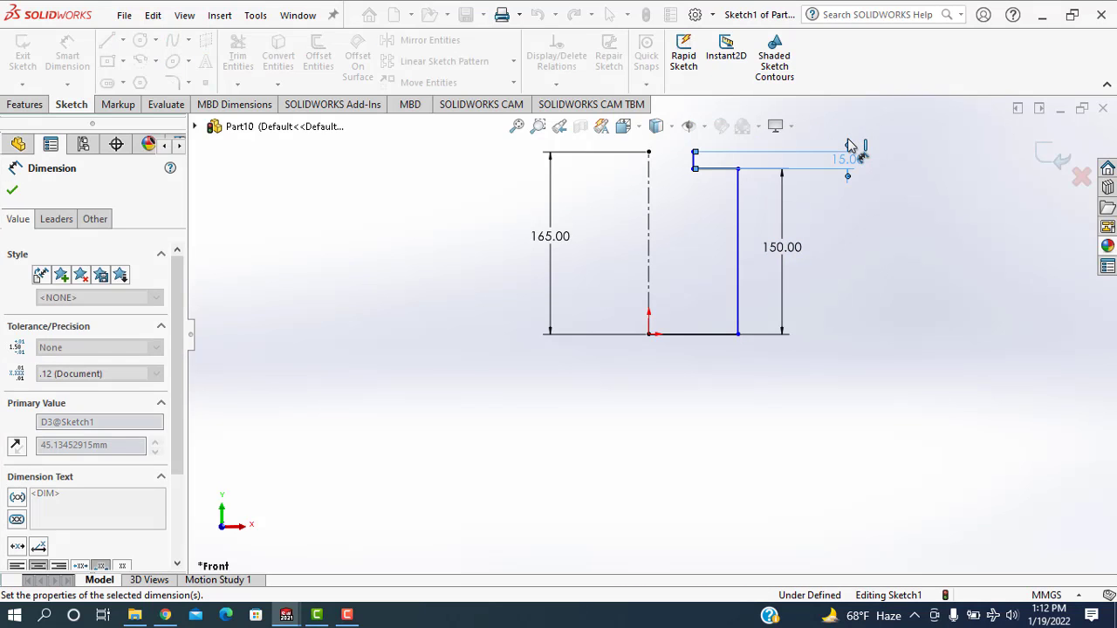
Step: Dimension the bottom width to 50 mm and the top ledge to 30 mm
{"action": "left_click", "coordinate": [714, 396]}
{"action": "left_click", "coordinate": [714, 395]}
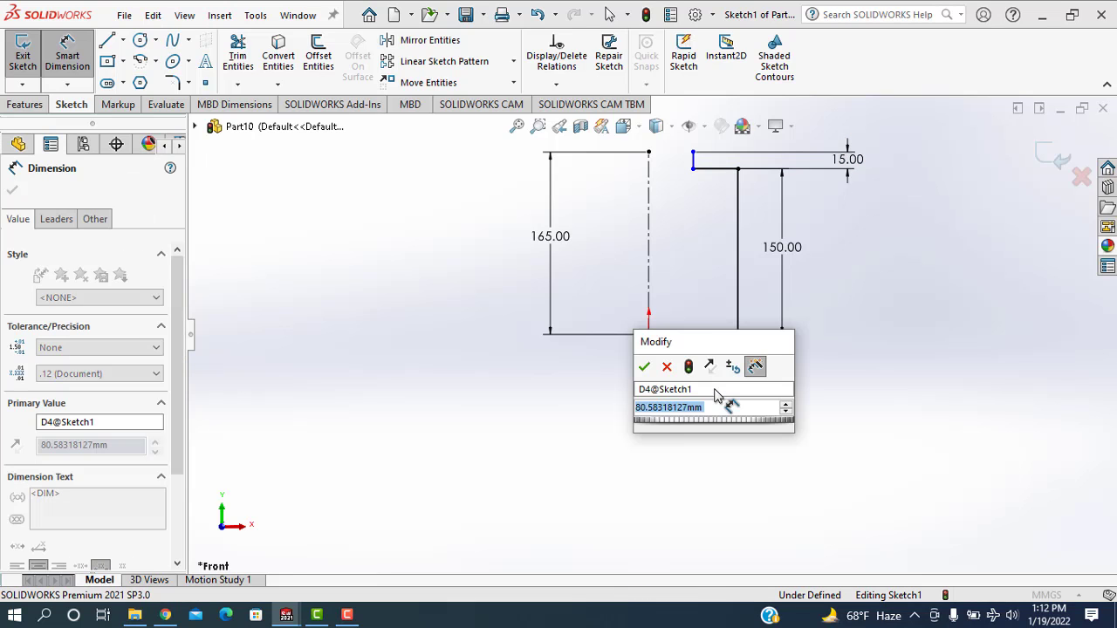
{"action": "type", "text": "50"}
{"action": "key", "text": "Return"}
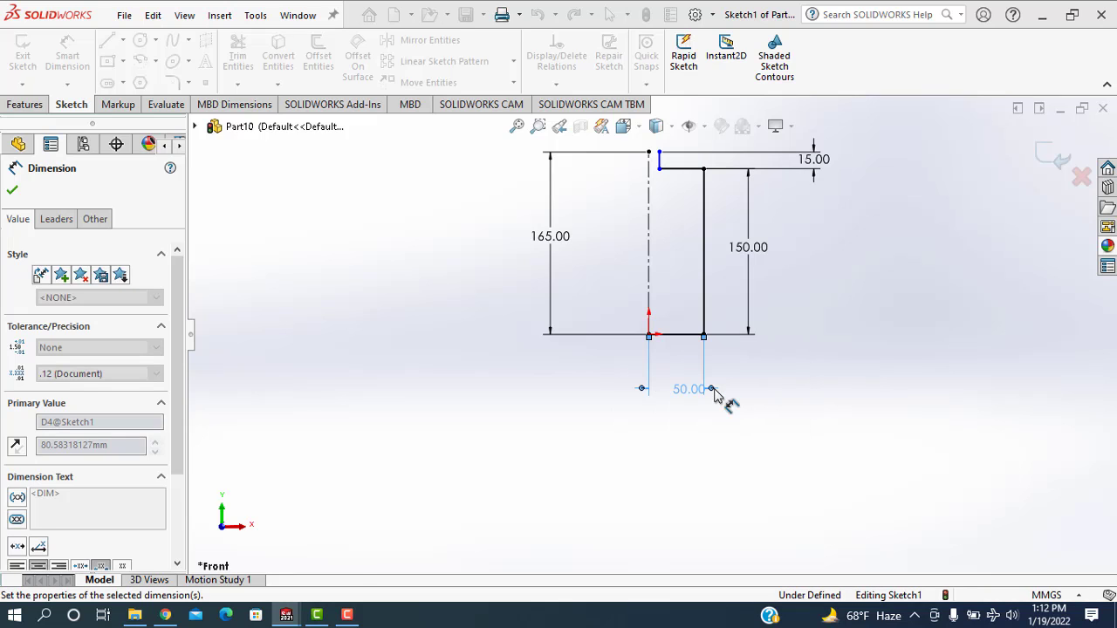
{"action": "left_click", "coordinate": [688, 169]}
{"action": "left_click", "coordinate": [687, 147]}
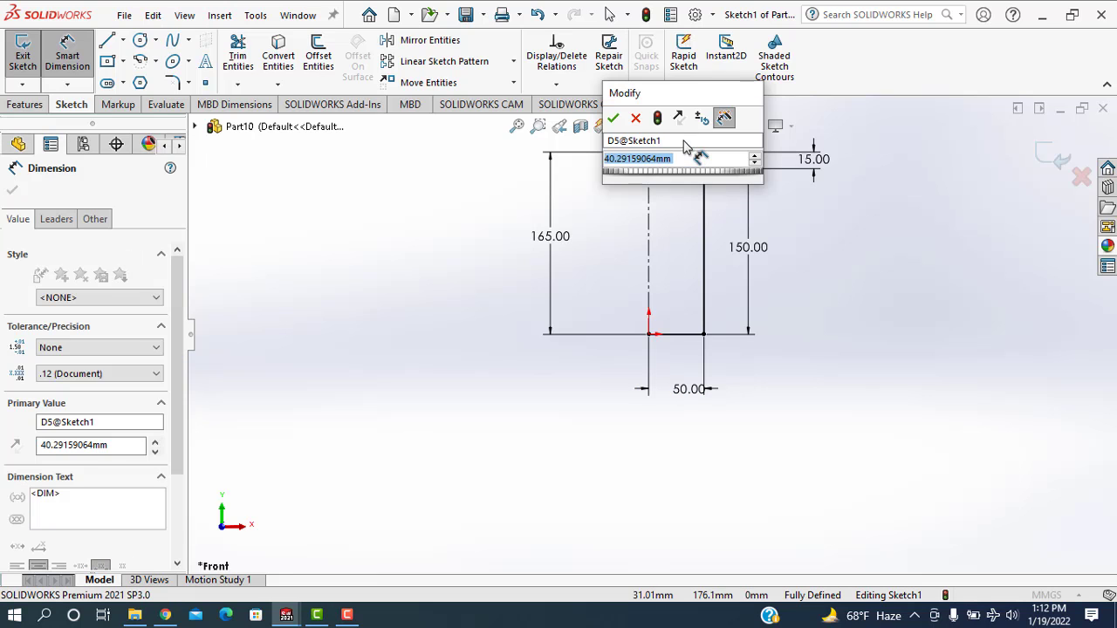
{"action": "type", "text": "30"}
{"action": "key", "text": "Return"}
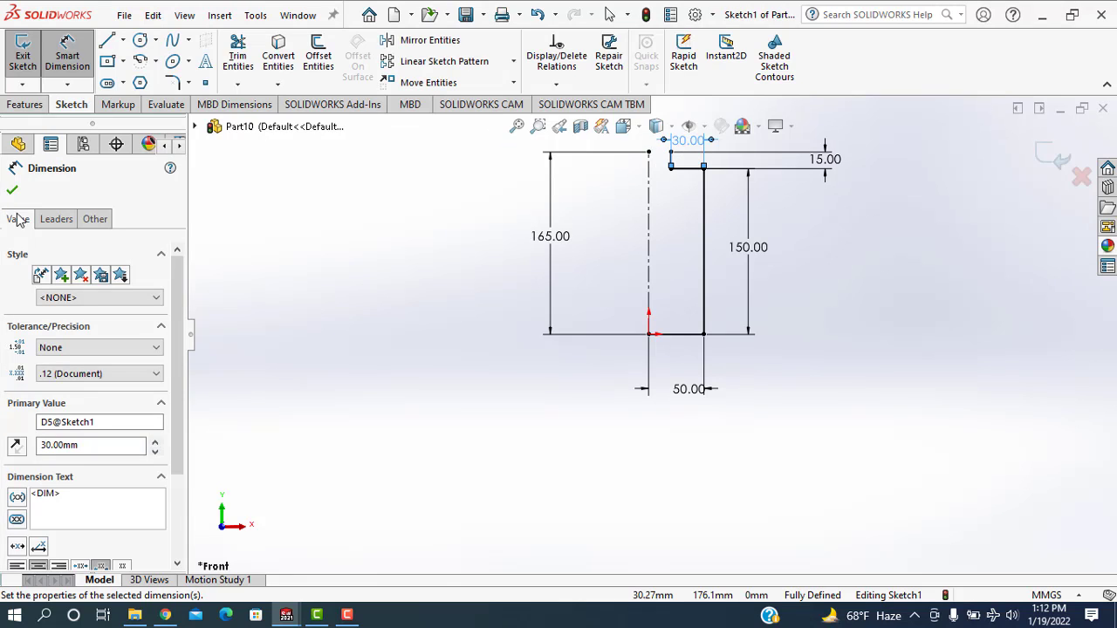
{"action": "left_click", "coordinate": [13, 193]}
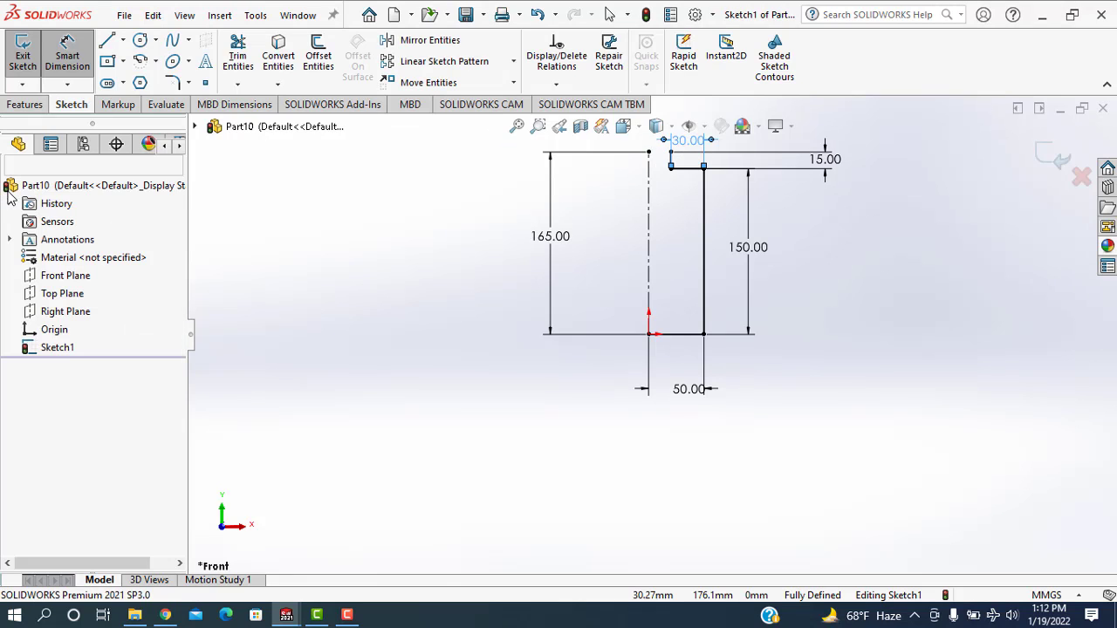
Step: Apply 10 mm sketch fillets to the bottom-right corner and both top corners
{"action": "left_click", "coordinate": [171, 83]}
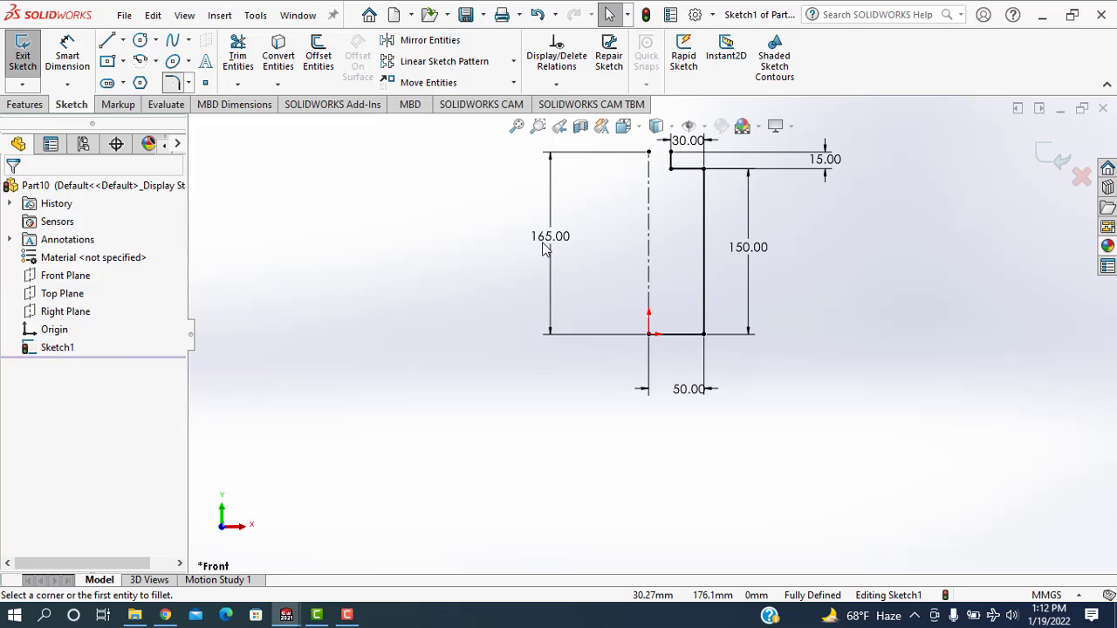
{"action": "left_click", "coordinate": [705, 337]}
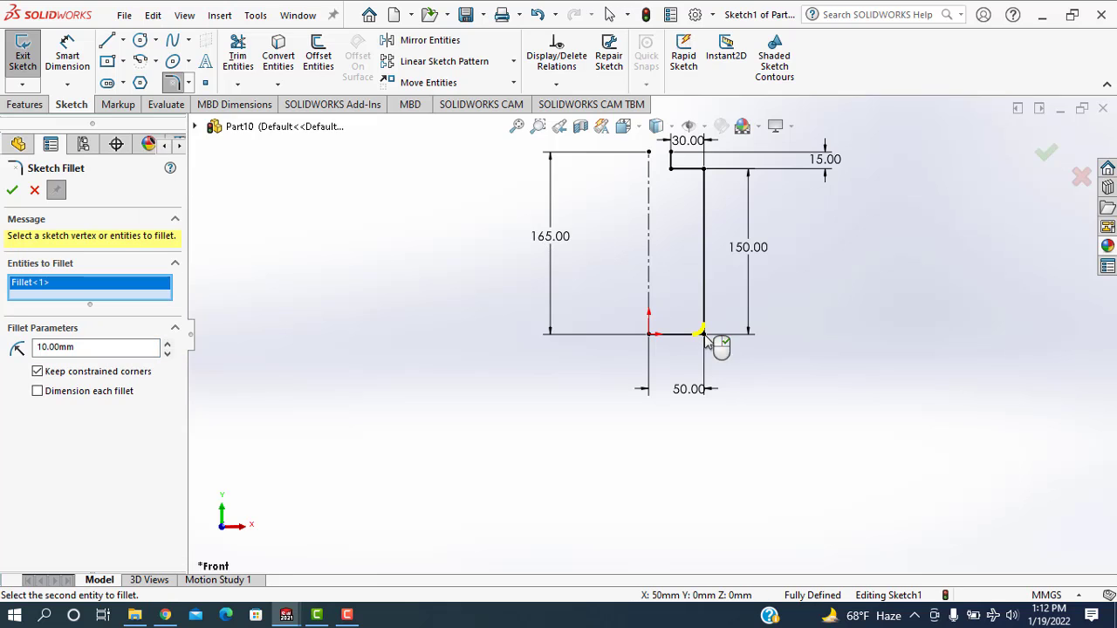
{"action": "left_click", "coordinate": [704, 170]}
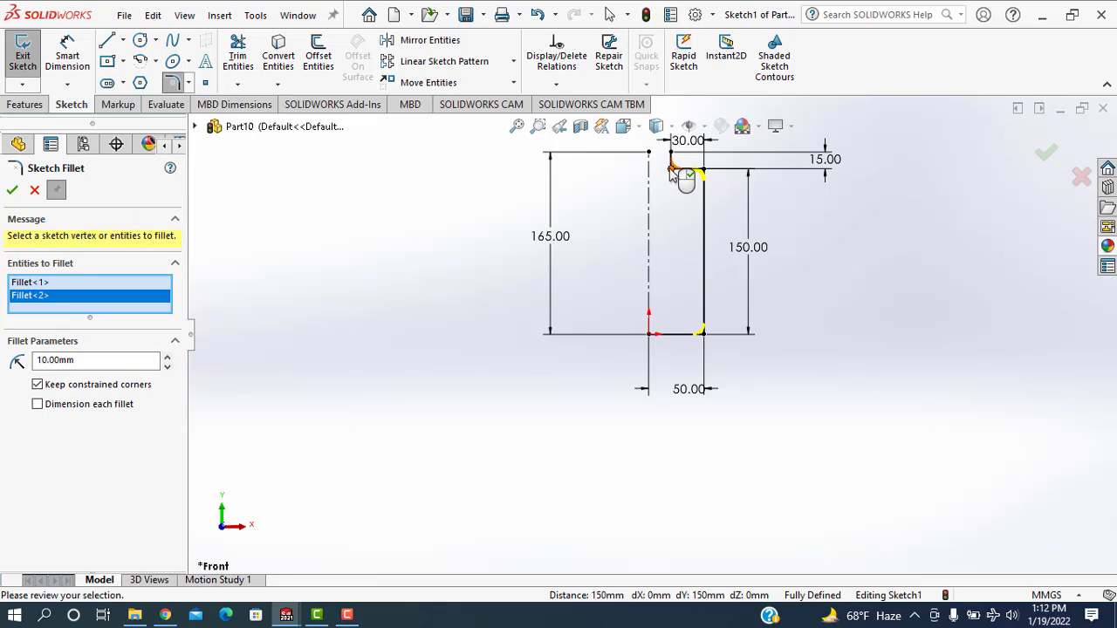
{"action": "left_click", "coordinate": [671, 169]}
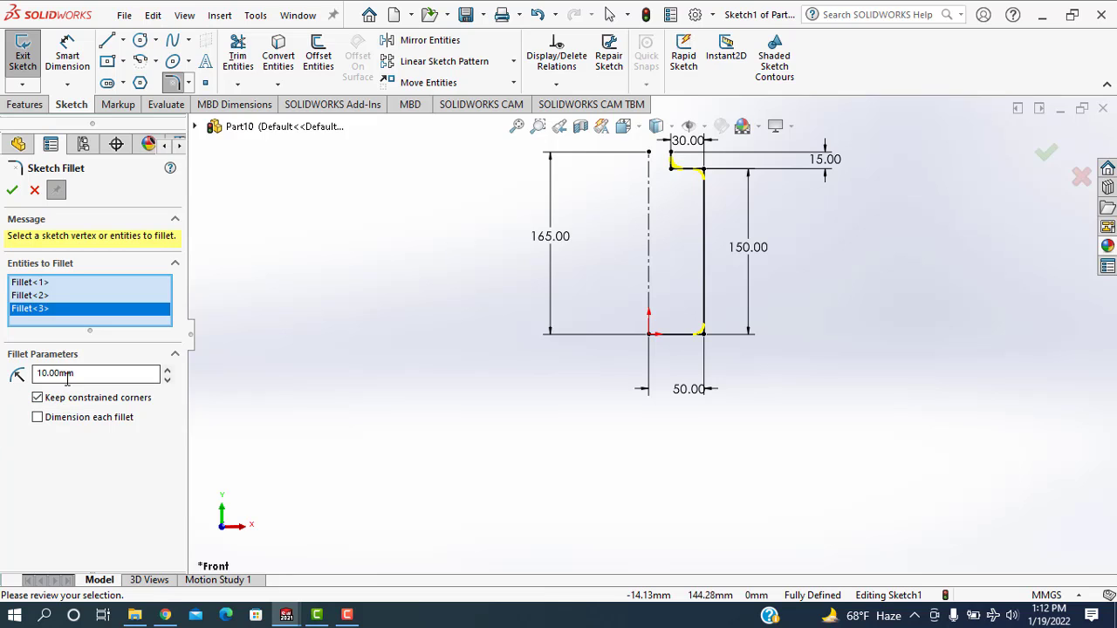
{"action": "left_click", "coordinate": [11, 191]}
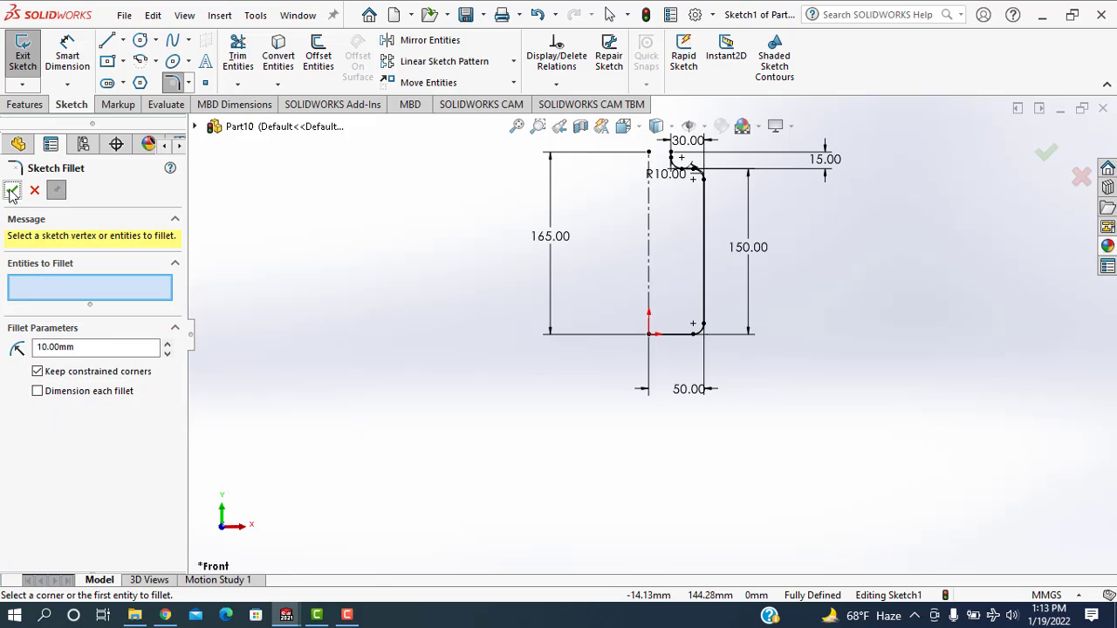
{"action": "left_click", "coordinate": [11, 191]}
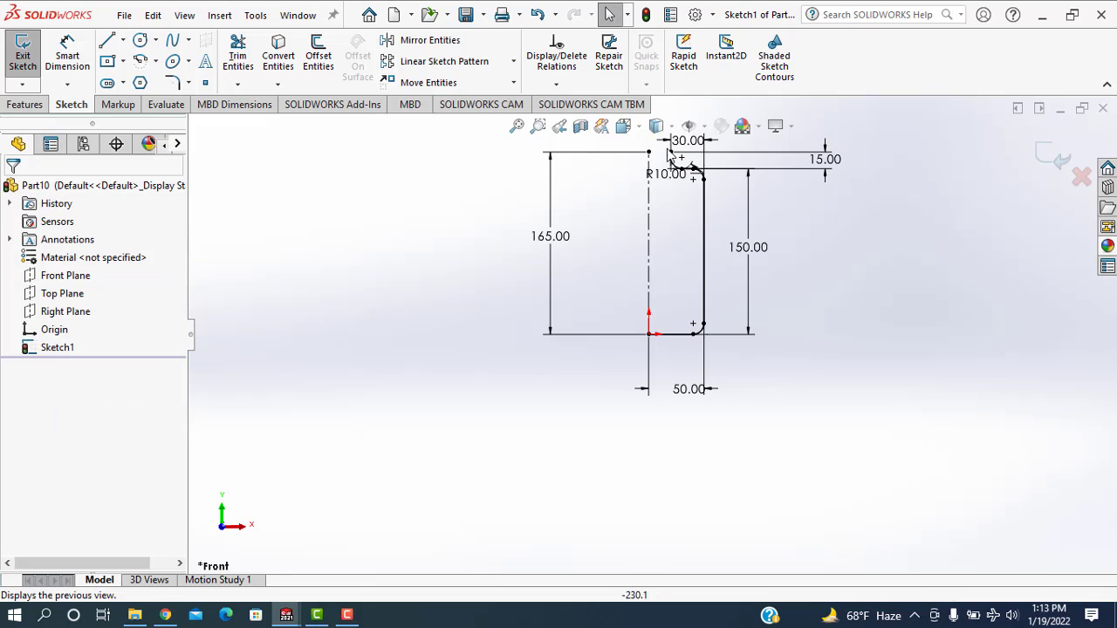
Step: Exit the sketch and surface-revolve Sketch1 a full 360° Blind around the centerline
{"action": "left_click", "coordinate": [1037, 160]}
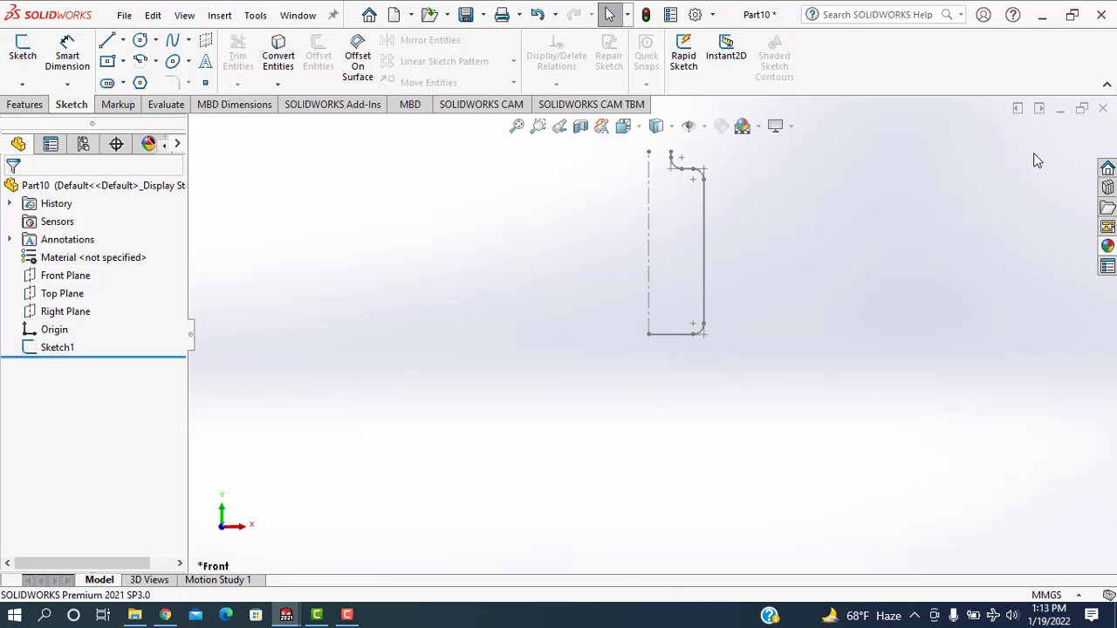
{"action": "left_click", "coordinate": [220, 15]}
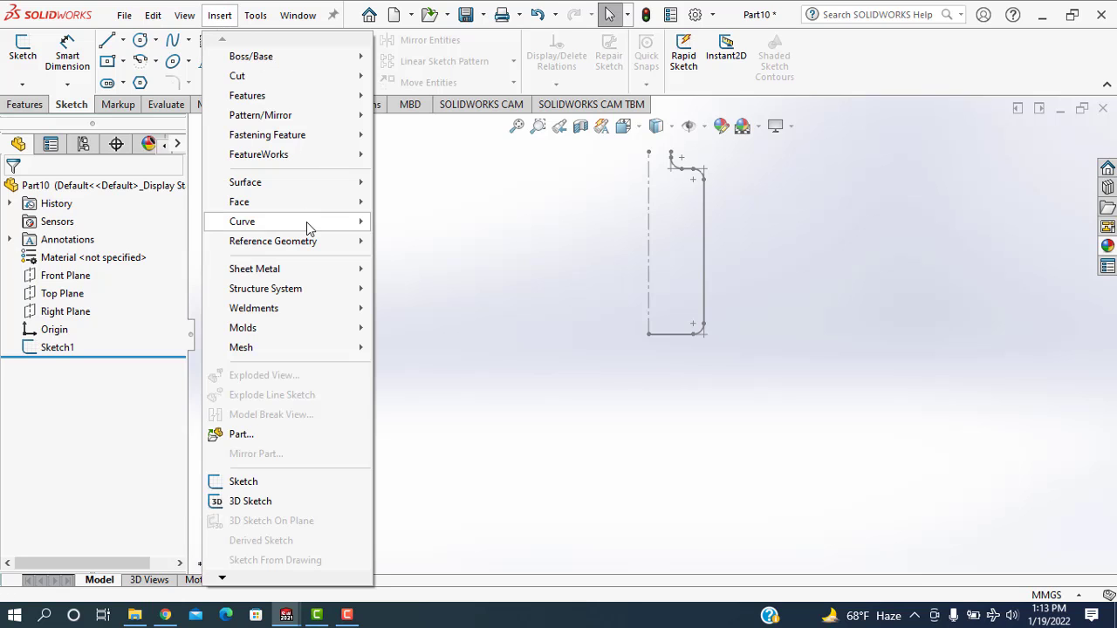
{"action": "mouse_move", "coordinate": [246, 182]}
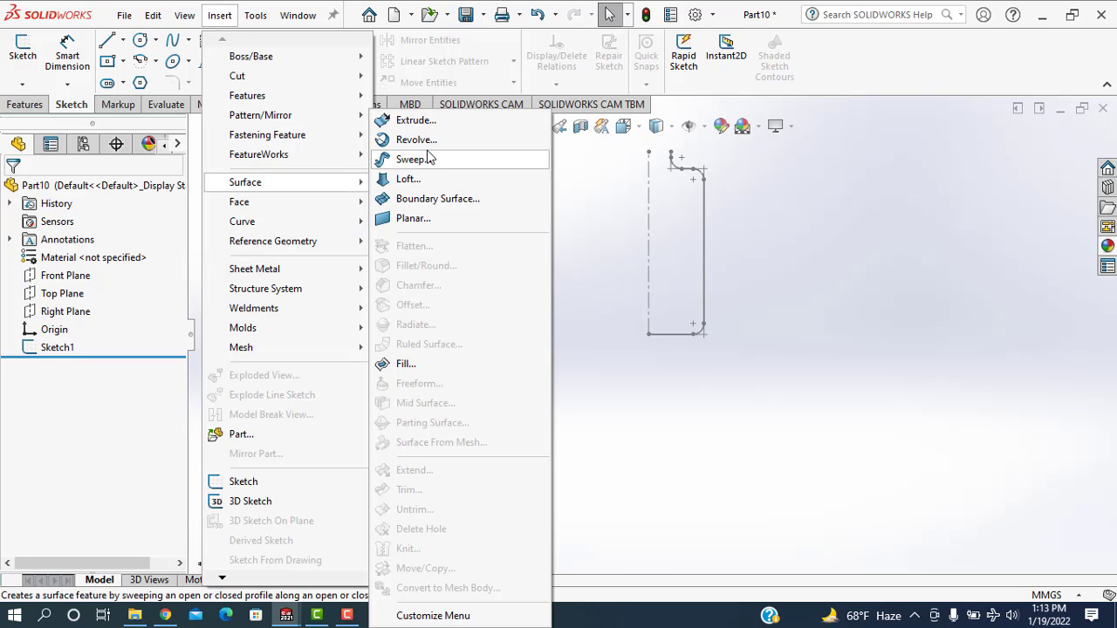
{"action": "left_click", "coordinate": [427, 140]}
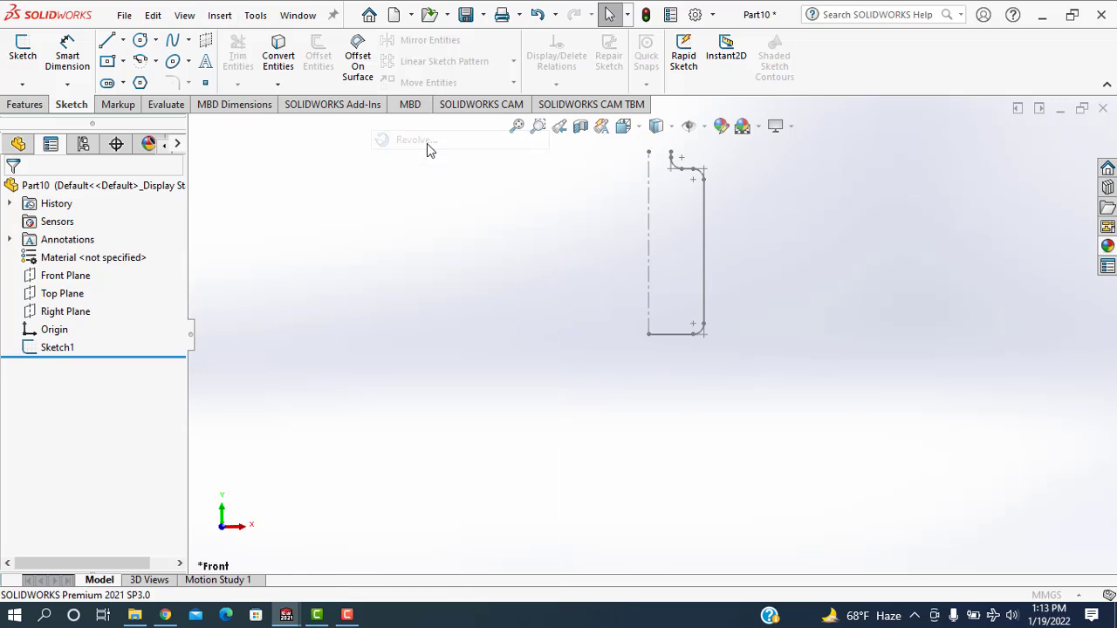
{"action": "left_click", "coordinate": [649, 222]}
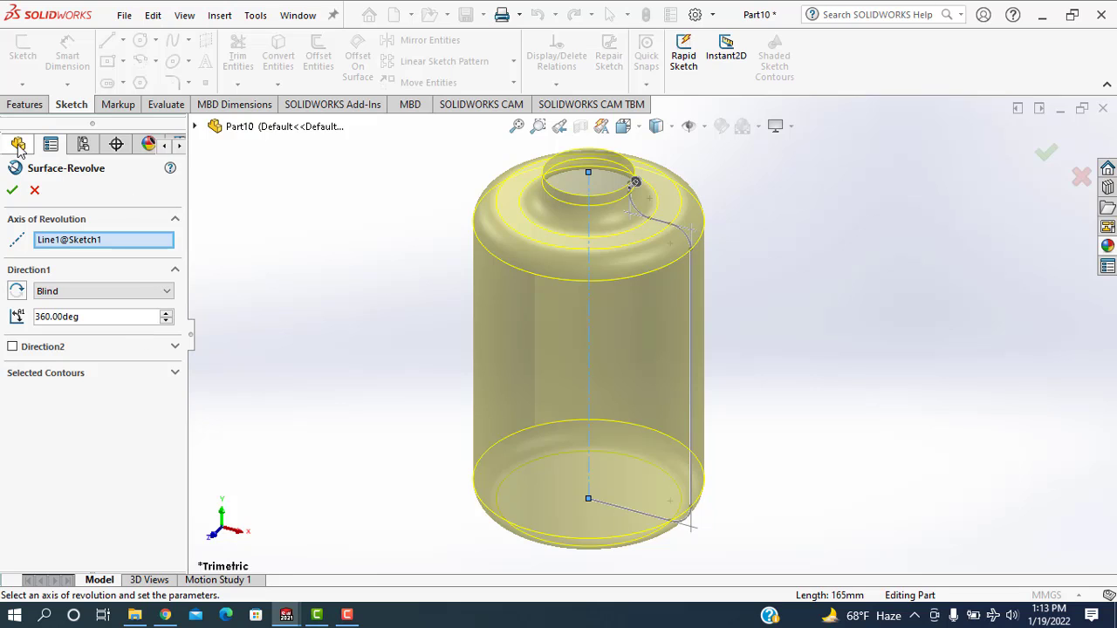
{"action": "left_click", "coordinate": [10, 191]}
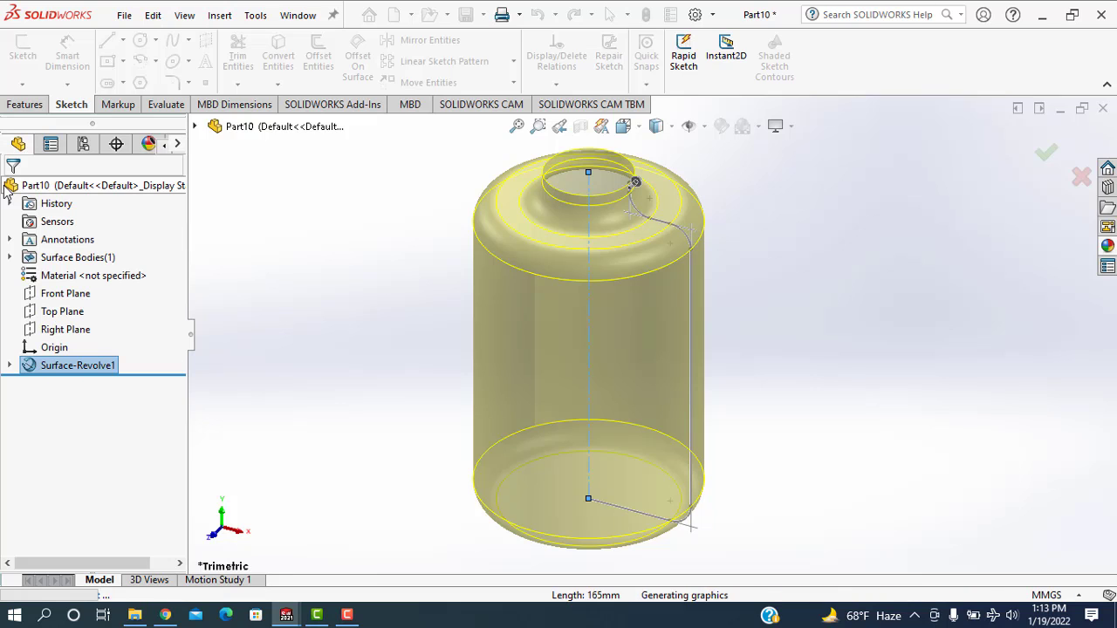
Step: Apply a brown-orange colour appearance to the entire part
{"action": "left_click", "coordinate": [351, 229]}
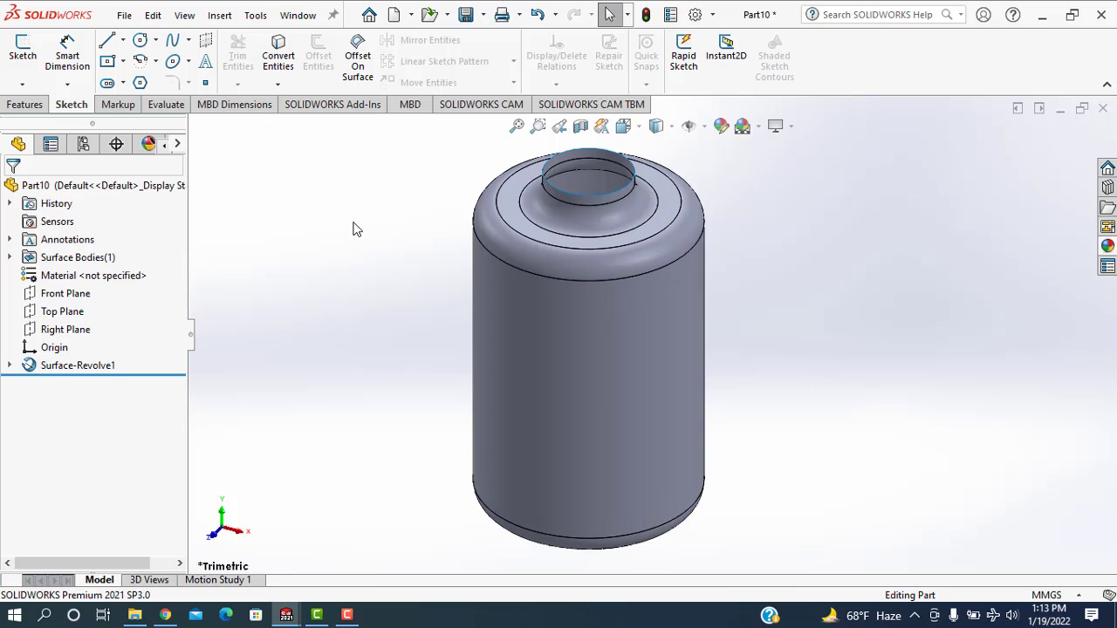
{"action": "left_click", "coordinate": [728, 128]}
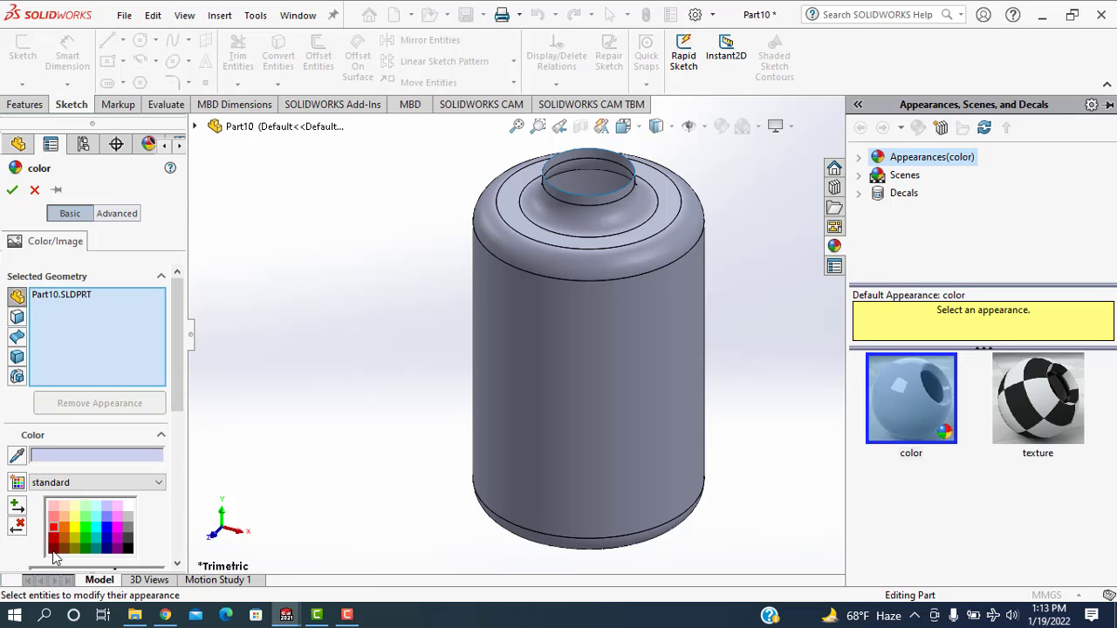
{"action": "left_click", "coordinate": [60, 543]}
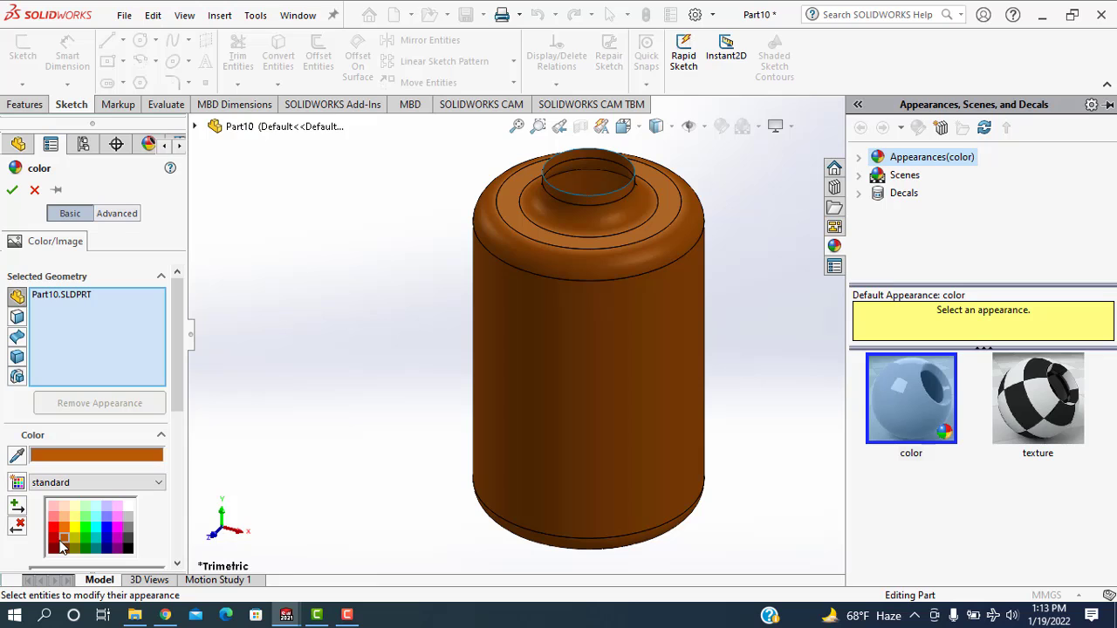
{"action": "left_click", "coordinate": [12, 190]}
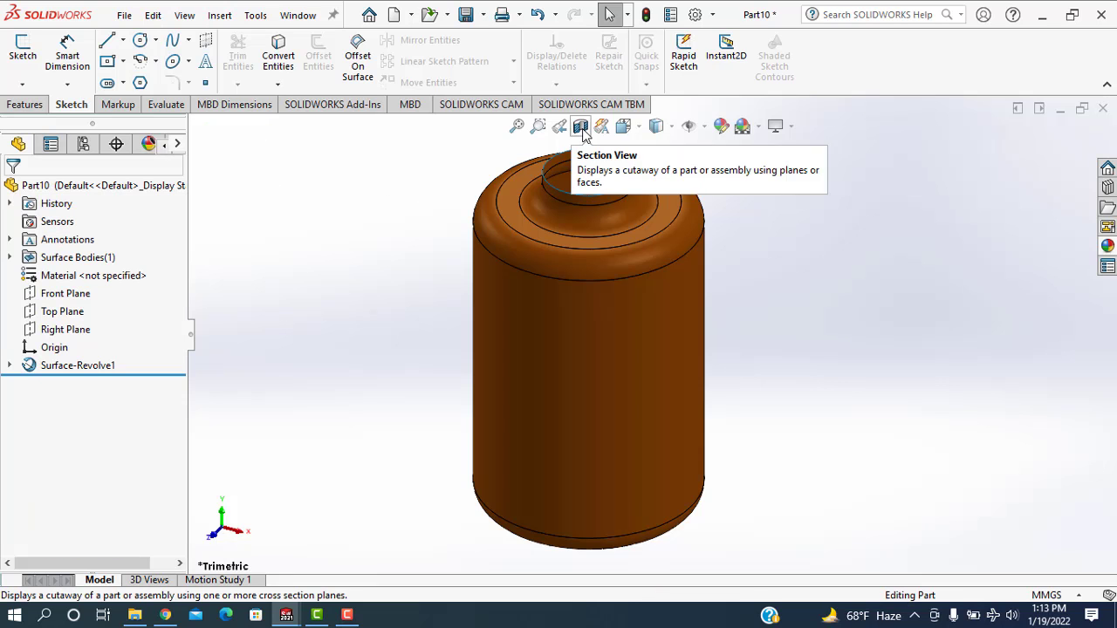
{"action": "left_click", "coordinate": [580, 127]}
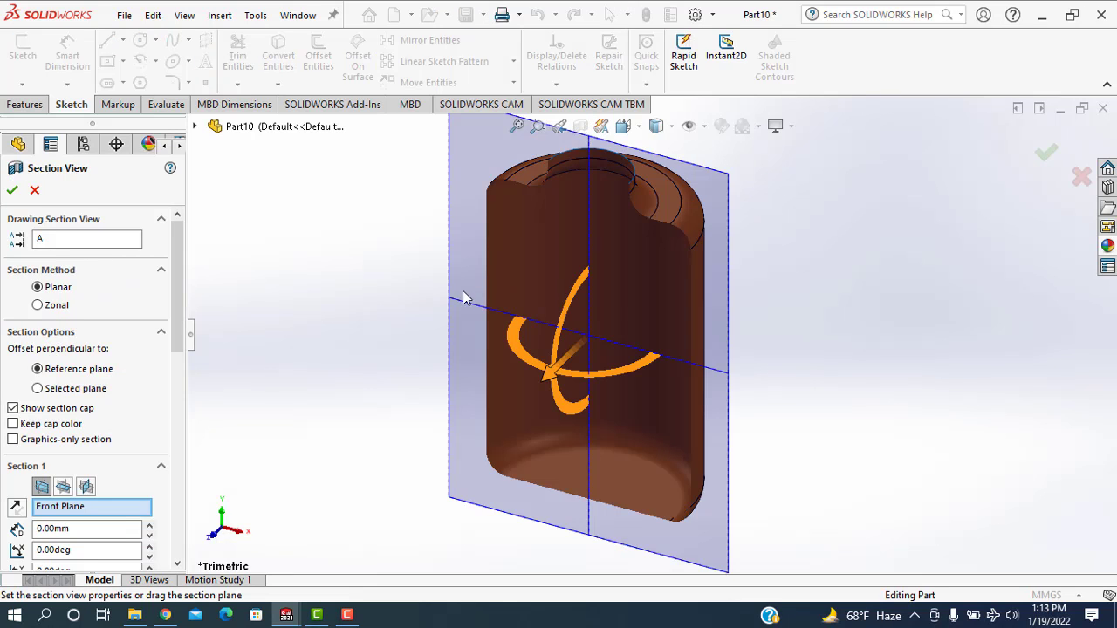
{"action": "key", "text": "Left"}
{"action": "key", "text": "Left"}
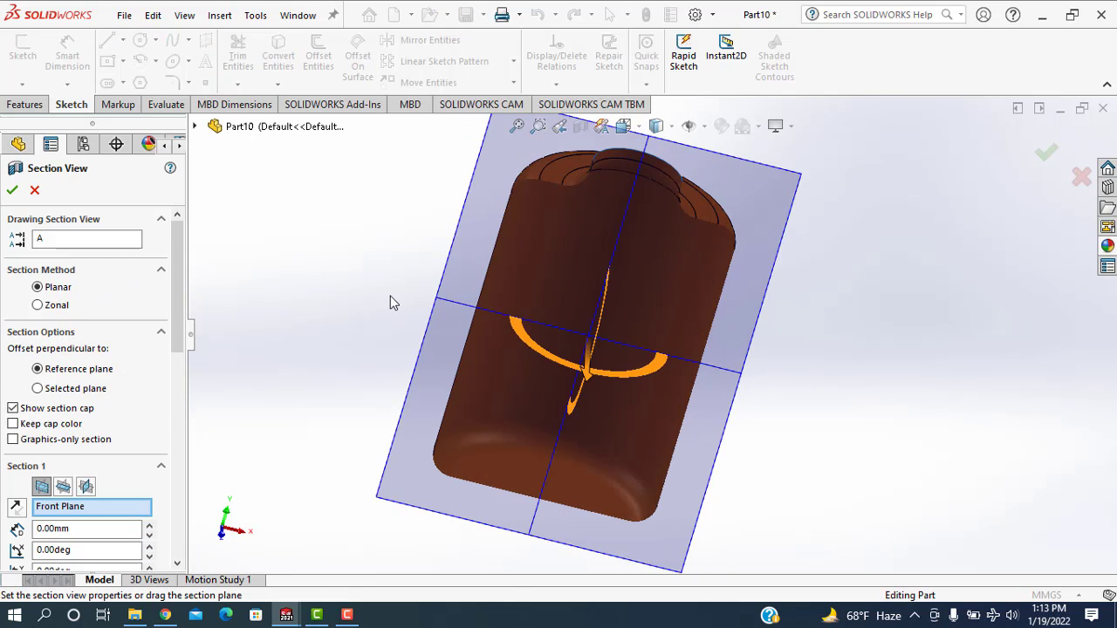
{"action": "key", "text": "Left"}
{"action": "key", "text": "Left"}
{"action": "key", "text": "Left"}
{"action": "key", "text": "Left"}
{"action": "key", "text": "Left"}
{"action": "key", "text": "Left"}
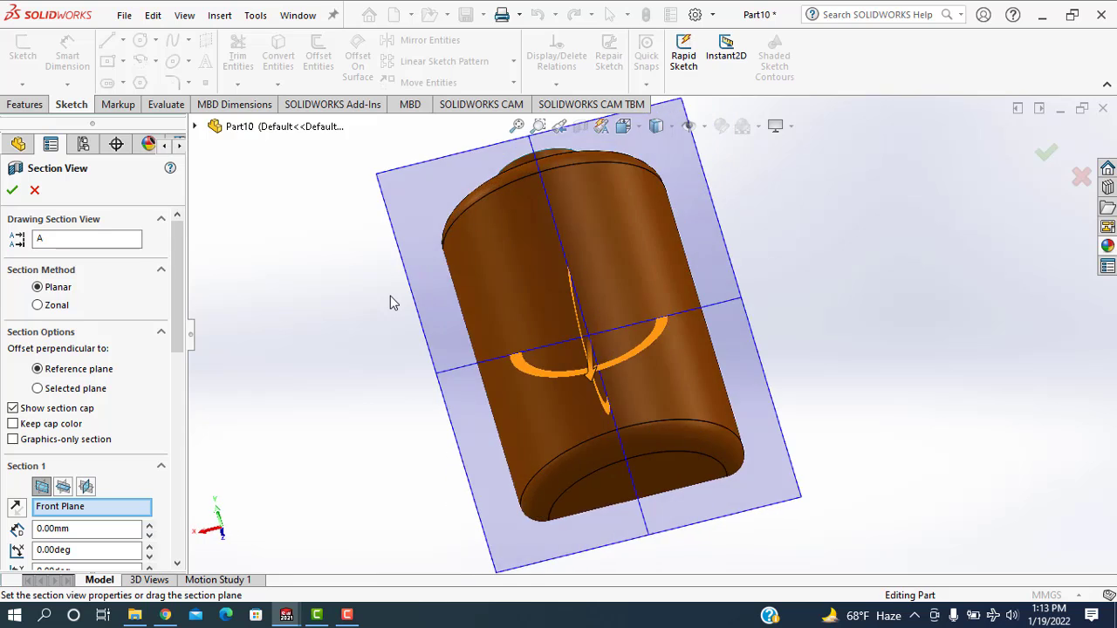
{"action": "key", "text": "Left"}
{"action": "key", "text": "Left"}
{"action": "key", "text": "Left"}
{"action": "key", "text": "Left"}
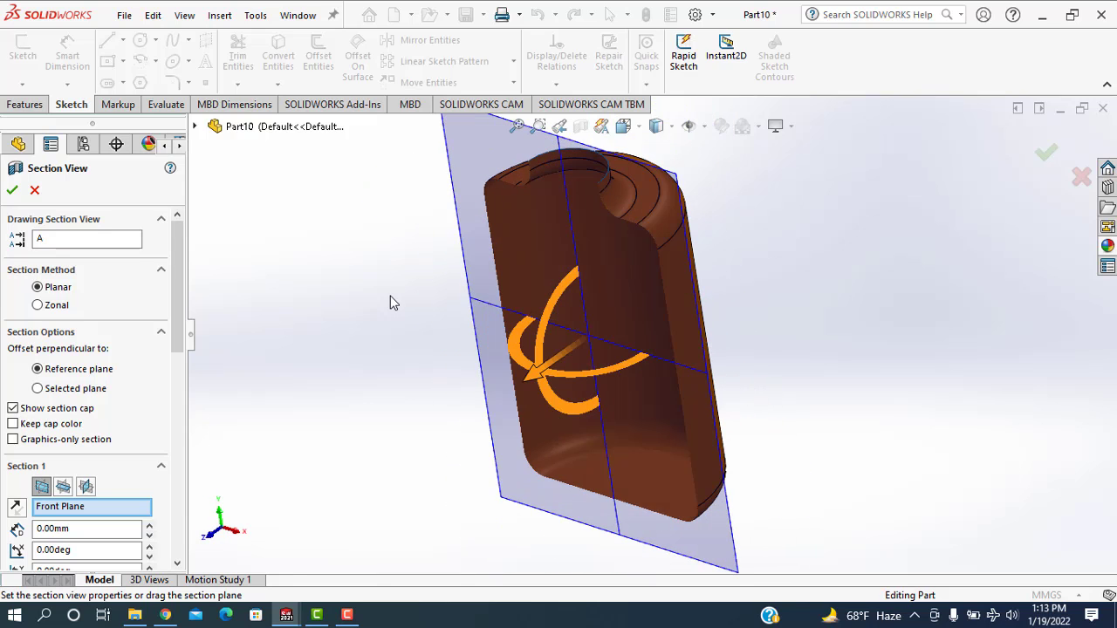
{"action": "key", "text": "Left"}
{"action": "key", "text": "Left"}
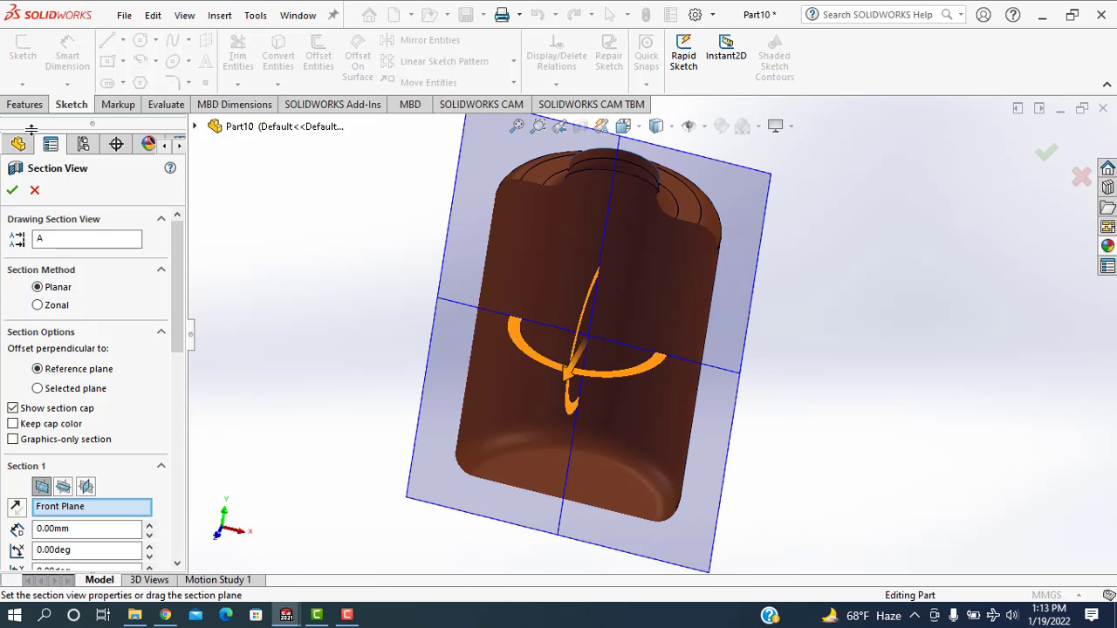
{"action": "left_click", "coordinate": [35, 191]}
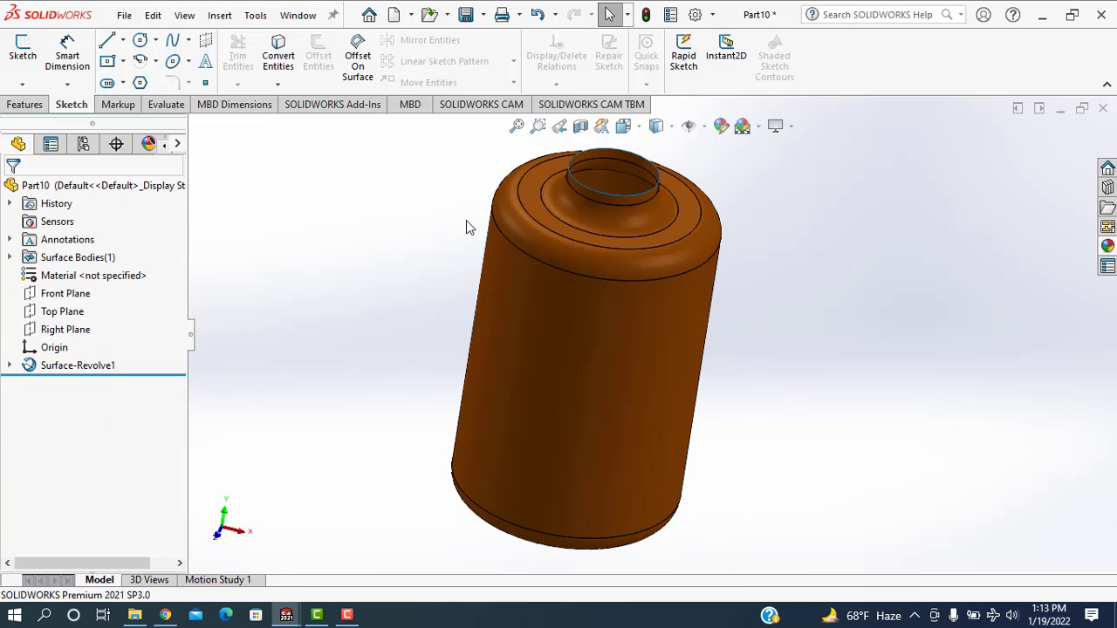
Step: Undo the full revolve and surface-revolve Sketch1 by only 90 degrees
{"action": "key", "text": "ctrl+z"}
{"action": "key", "text": "ctrl+z"}
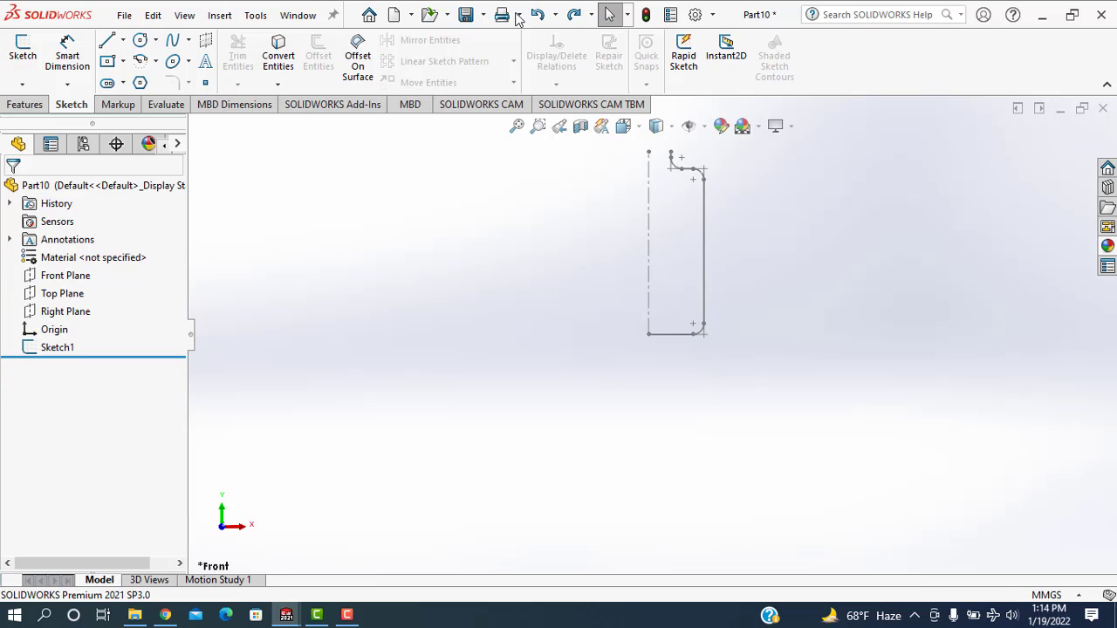
{"action": "left_click", "coordinate": [25, 104]}
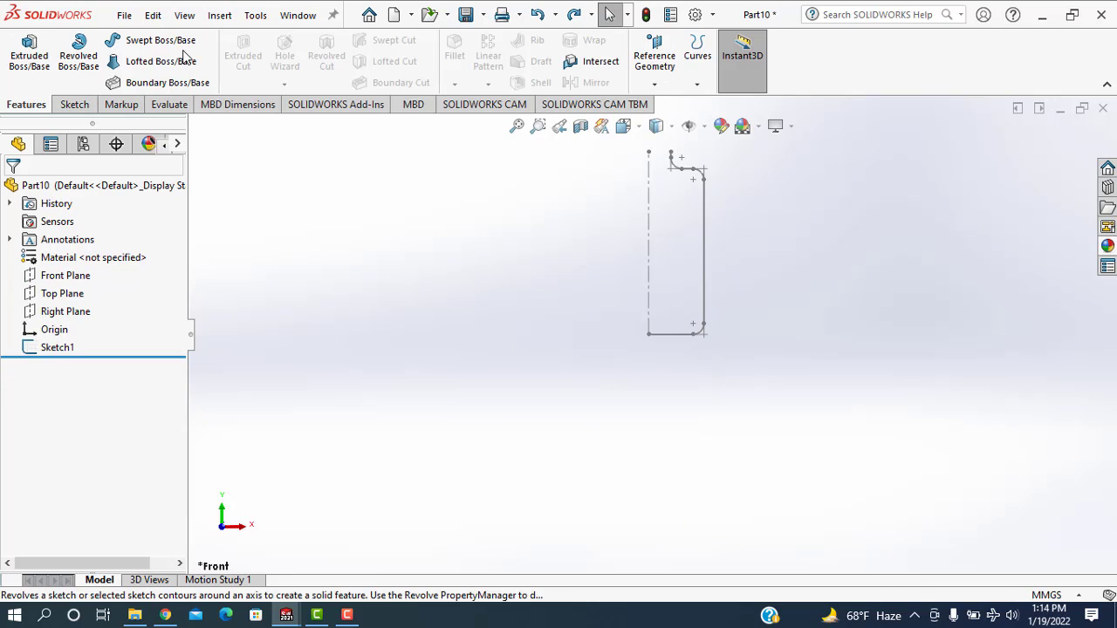
{"action": "left_click", "coordinate": [218, 16]}
{"action": "mouse_move", "coordinate": [245, 183]}
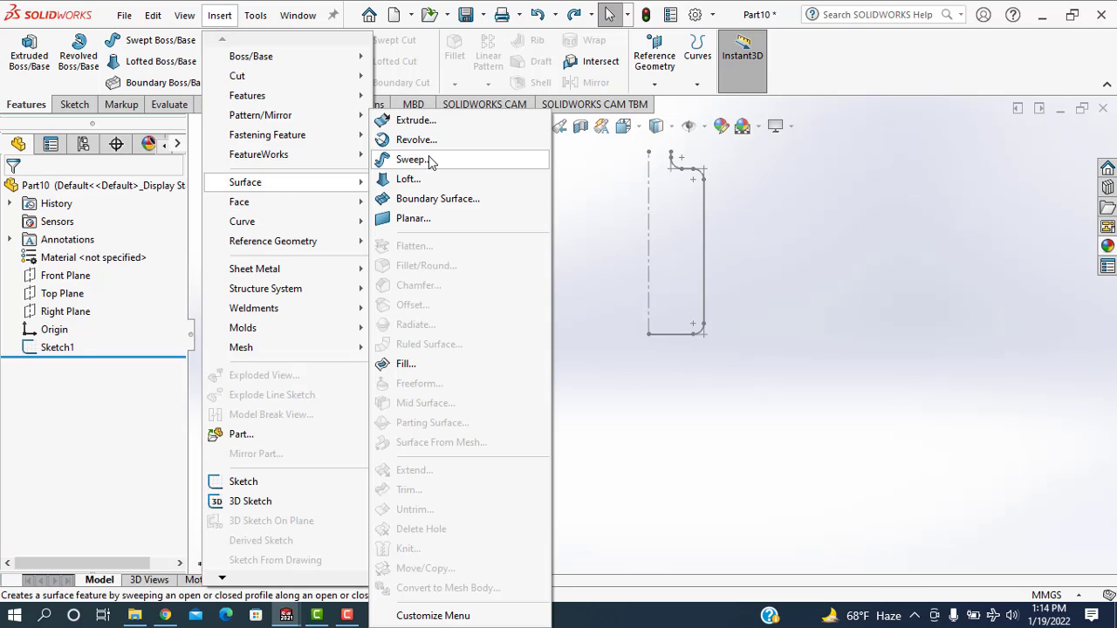
{"action": "left_click", "coordinate": [429, 146]}
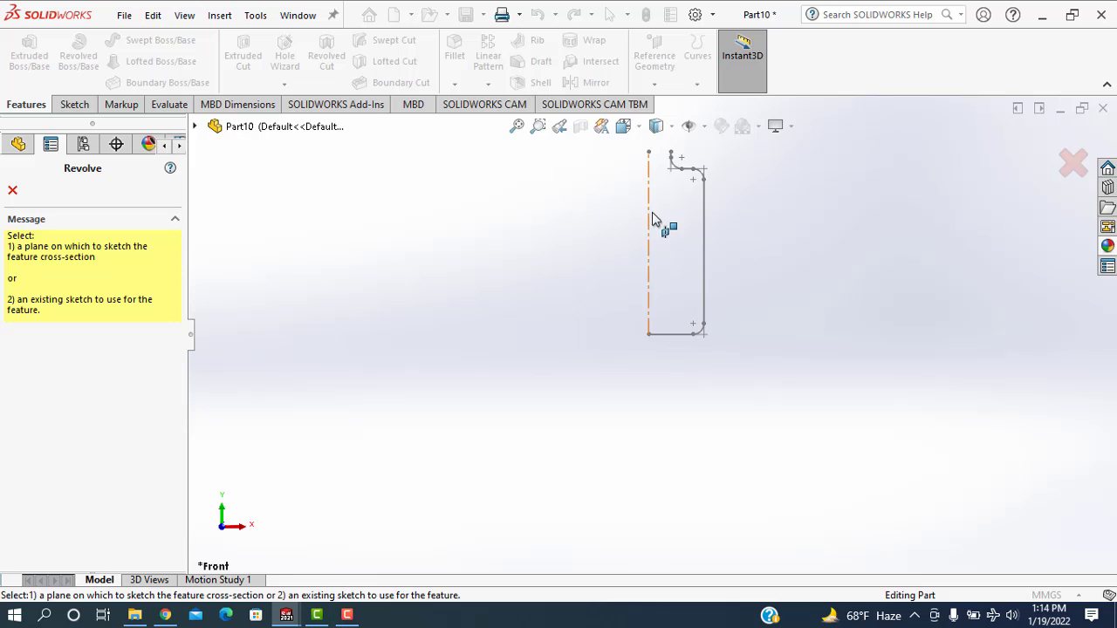
{"action": "left_click", "coordinate": [651, 212]}
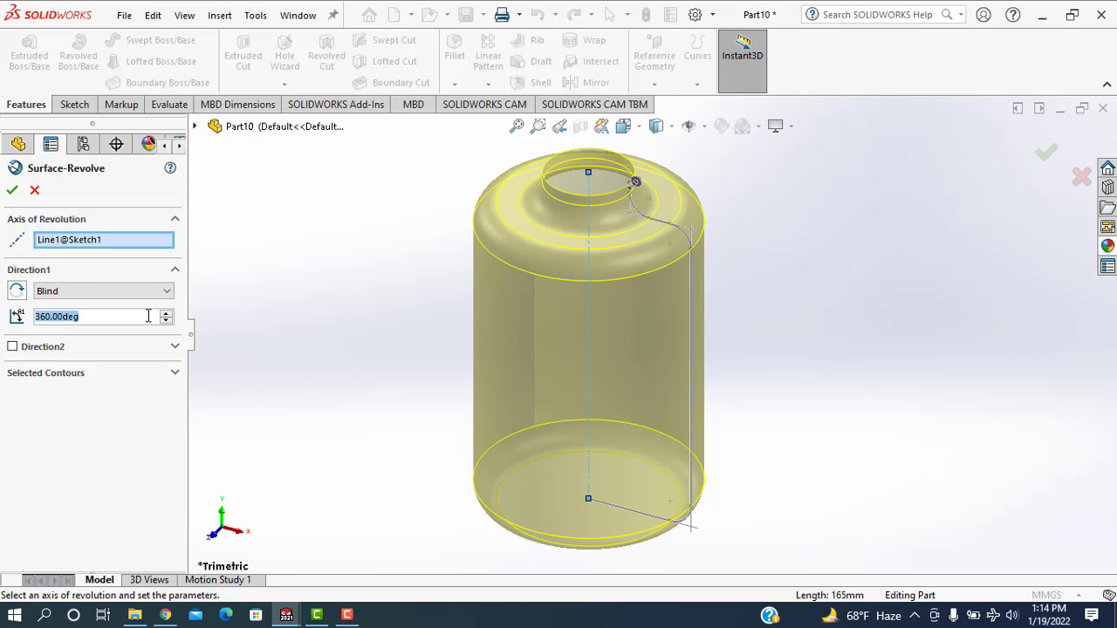
{"action": "type", "text": "90"}
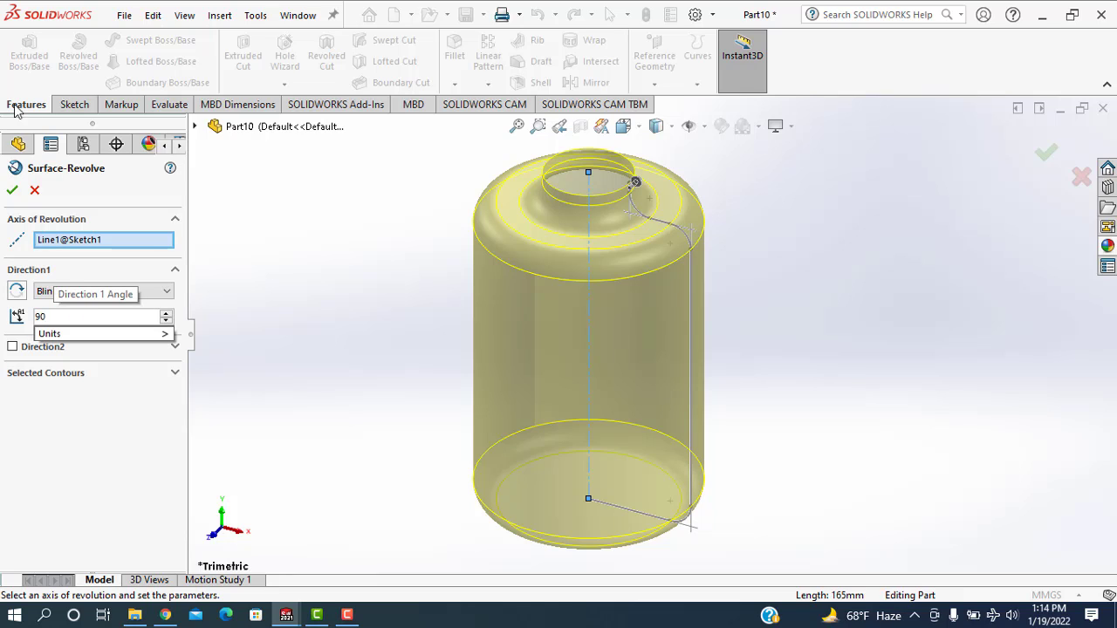
{"action": "key", "text": "Return"}
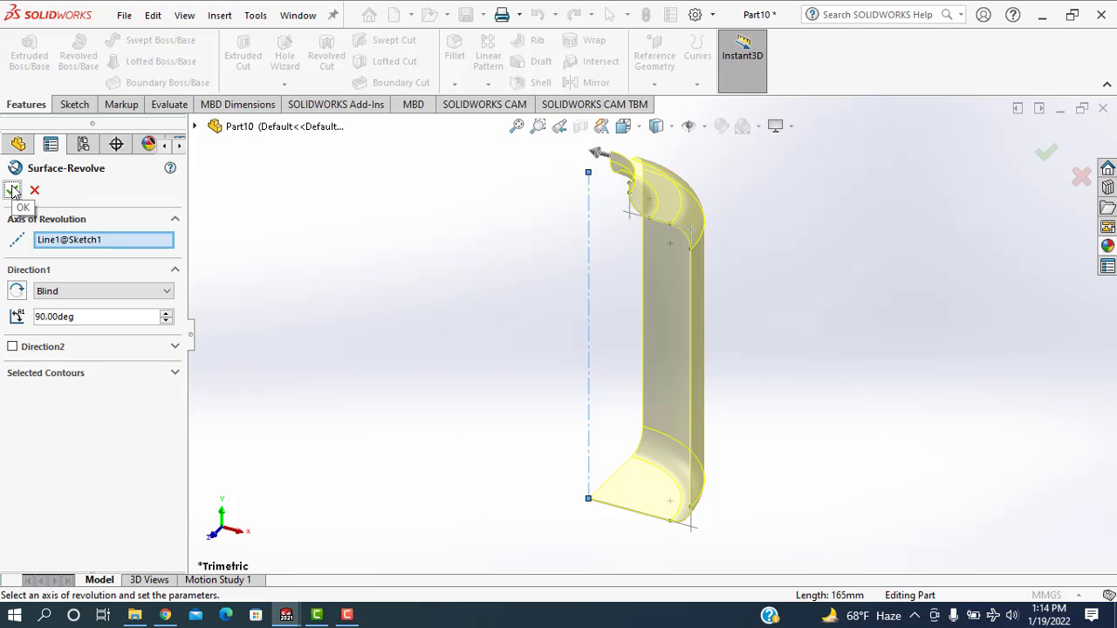
{"action": "left_click", "coordinate": [12, 190]}
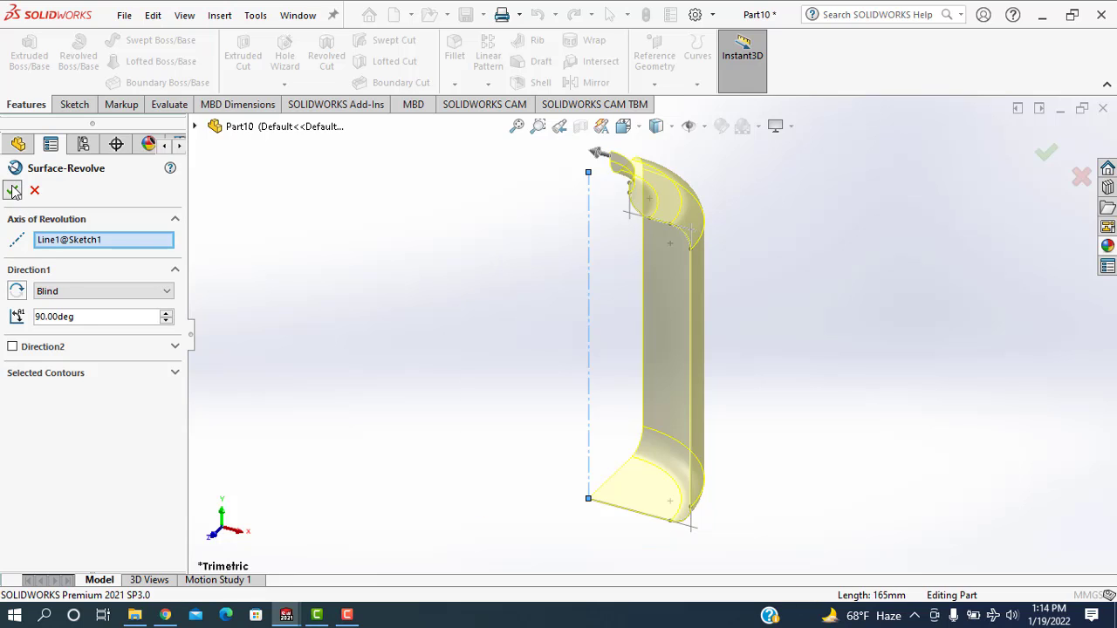
Step: Apply a cyan colour appearance to the quarter-revolved surface
{"action": "left_click", "coordinate": [489, 282]}
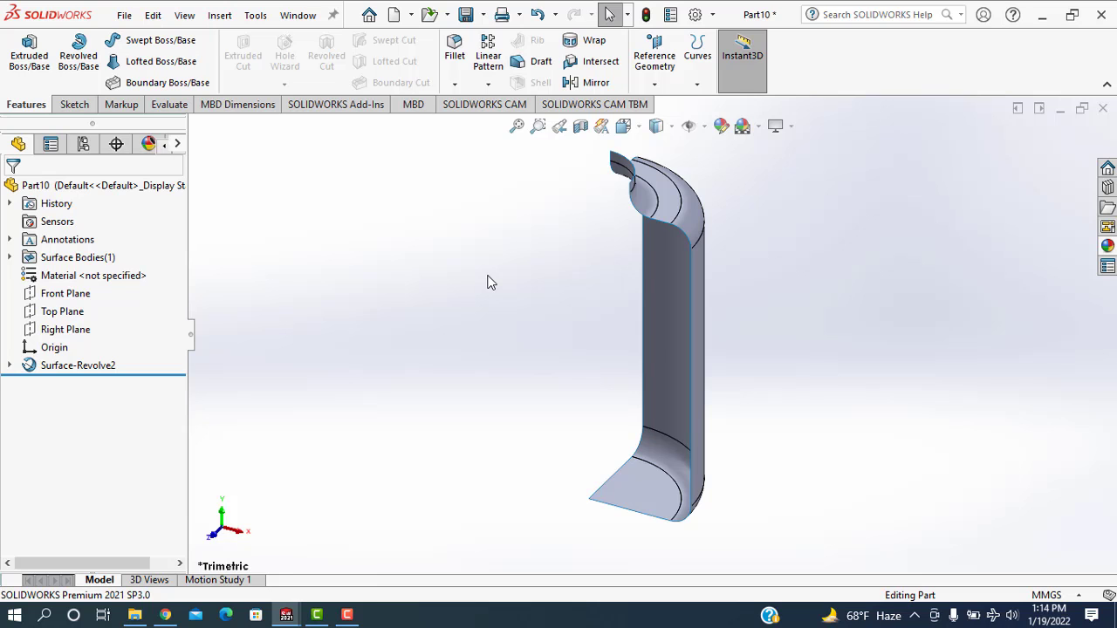
{"action": "key", "text": "Right"}
{"action": "key", "text": "Right"}
{"action": "key", "text": "Right"}
{"action": "key", "text": "Right"}
{"action": "key", "text": "Right"}
{"action": "key", "text": "Right"}
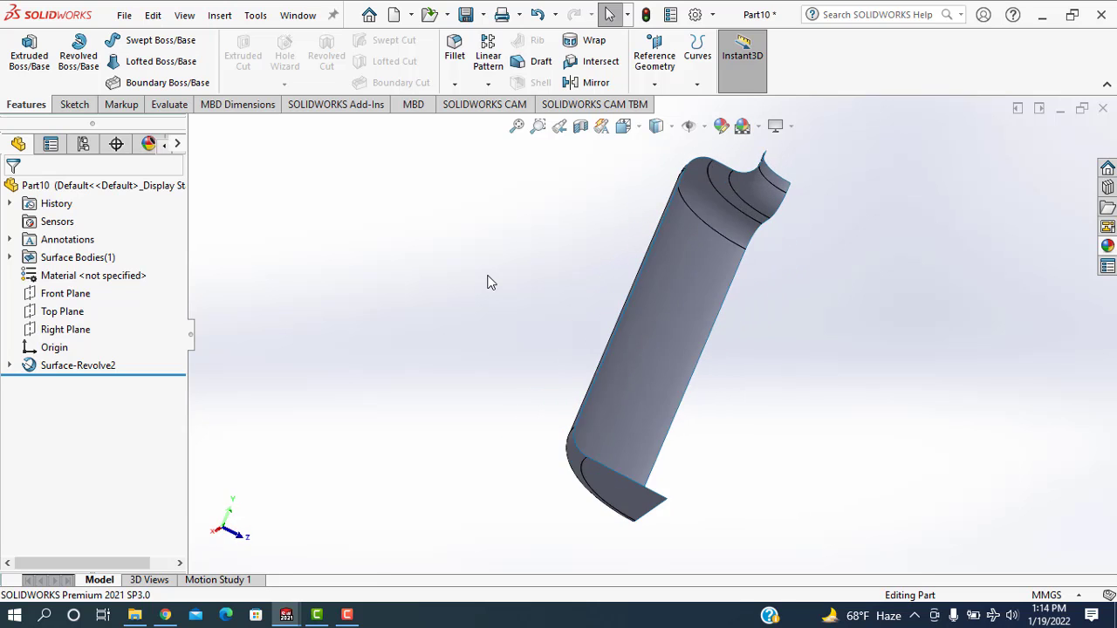
{"action": "key", "text": "Right"}
{"action": "key", "text": "Right"}
{"action": "key", "text": "Right"}
{"action": "key", "text": "Right"}
{"action": "key", "text": "Right"}
{"action": "key", "text": "Right"}
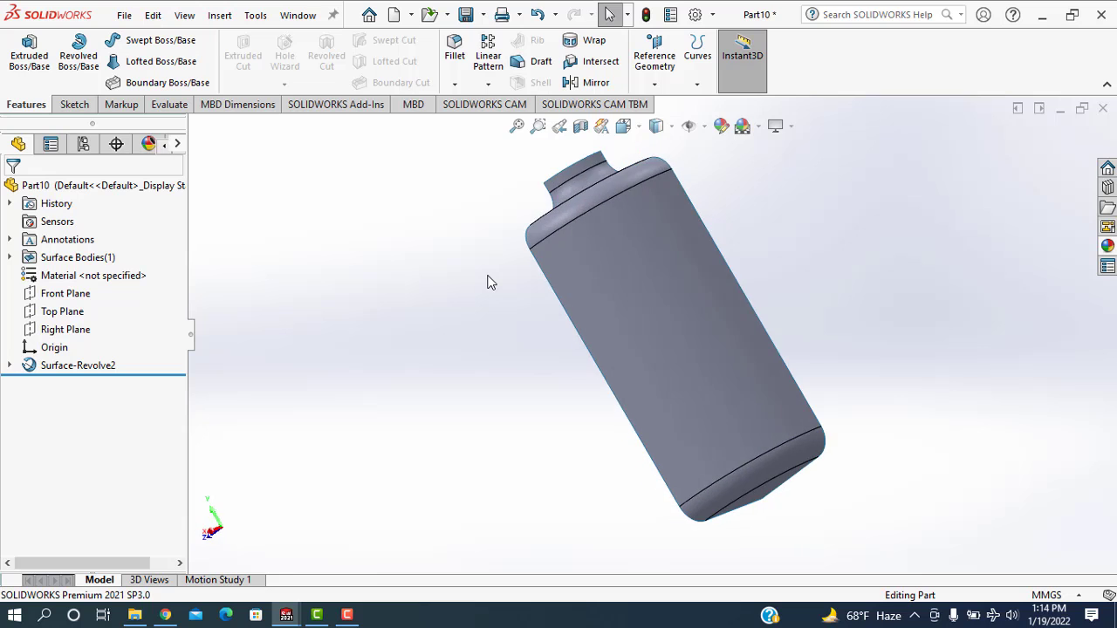
{"action": "key", "text": "Right"}
{"action": "key", "text": "Right"}
{"action": "key", "text": "Right"}
{"action": "key", "text": "Right"}
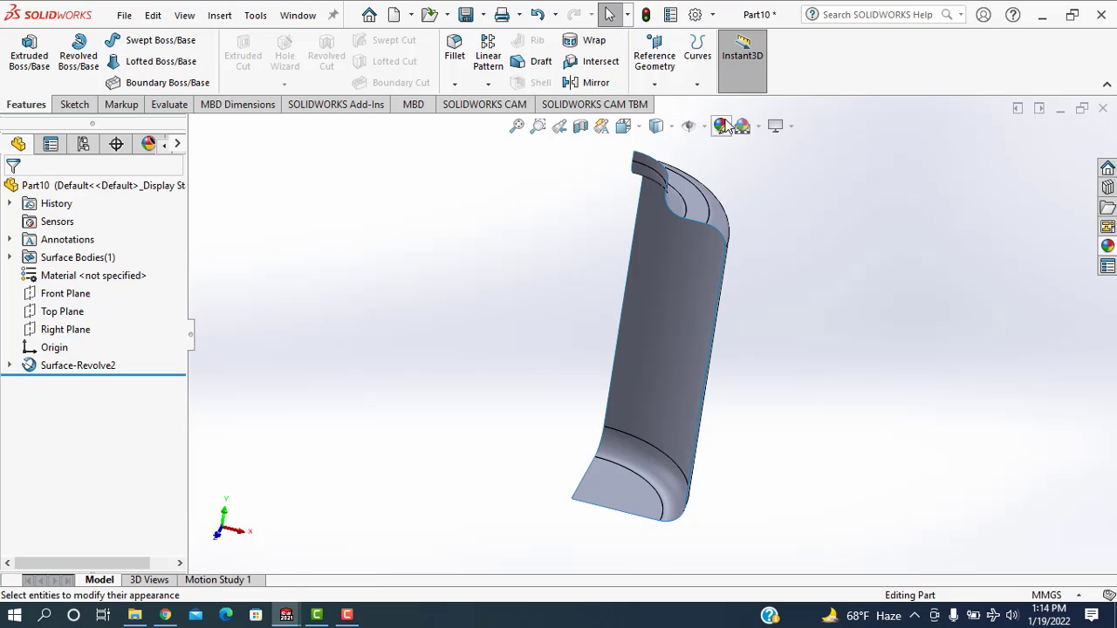
{"action": "left_click", "coordinate": [721, 125]}
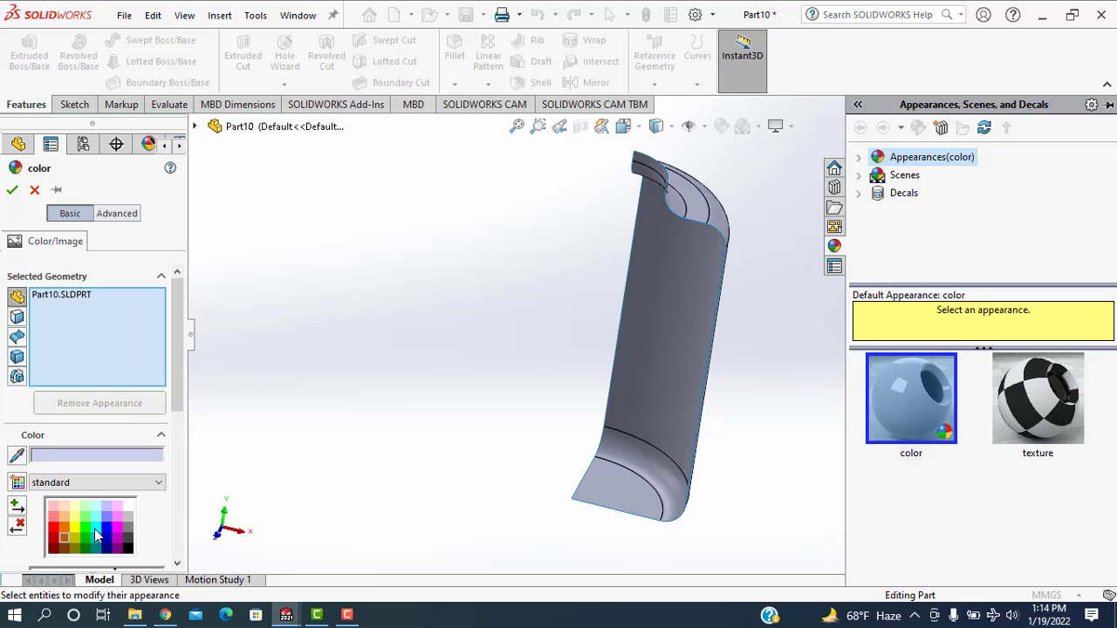
{"action": "left_click", "coordinate": [97, 534]}
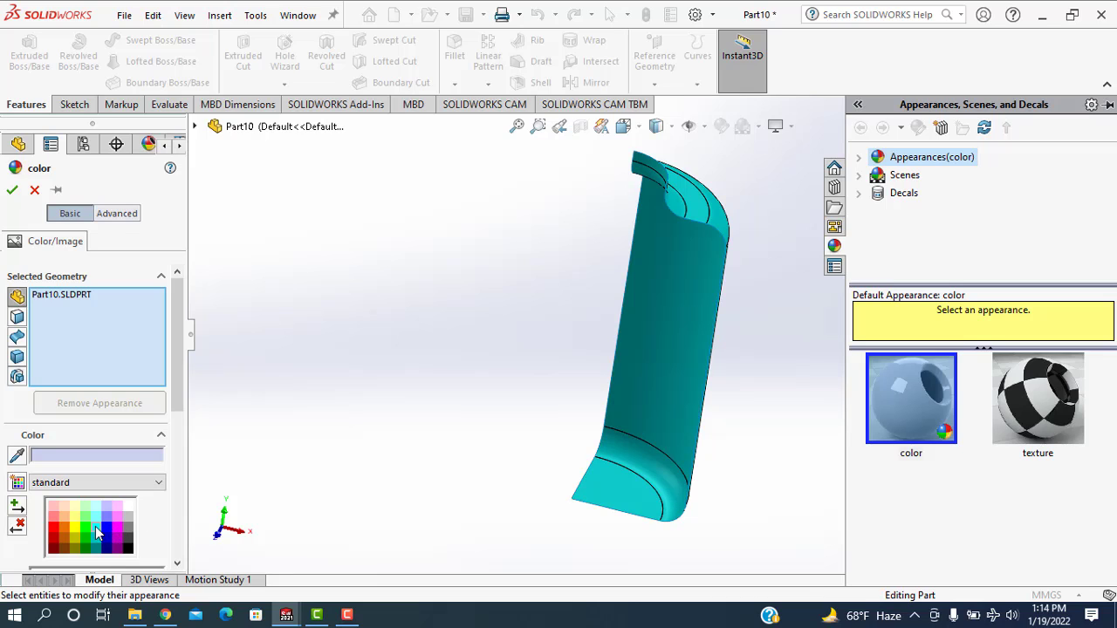
{"action": "left_click", "coordinate": [12, 191]}
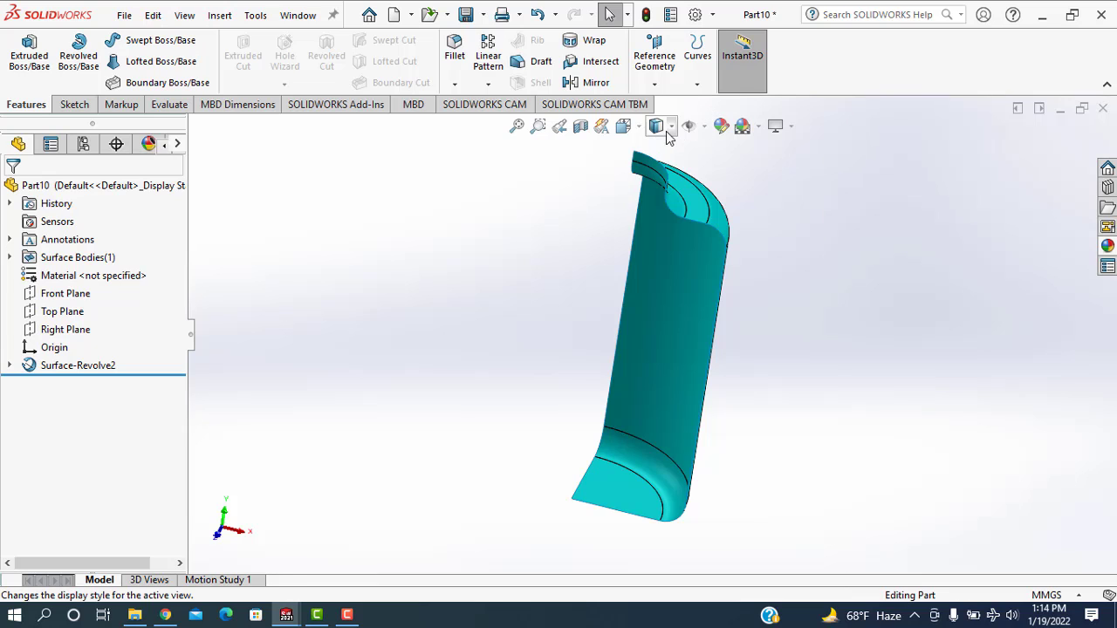
Step: Switch the display style to Shaded without edges and rotate to inspect
{"action": "left_click", "coordinate": [656, 126]}
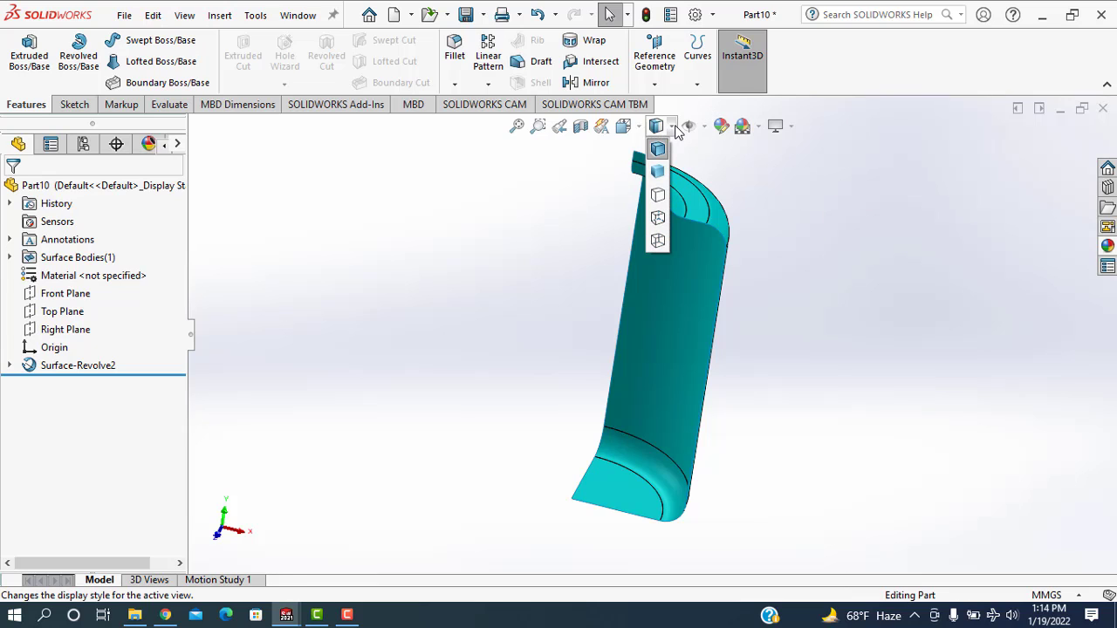
{"action": "left_click", "coordinate": [657, 174]}
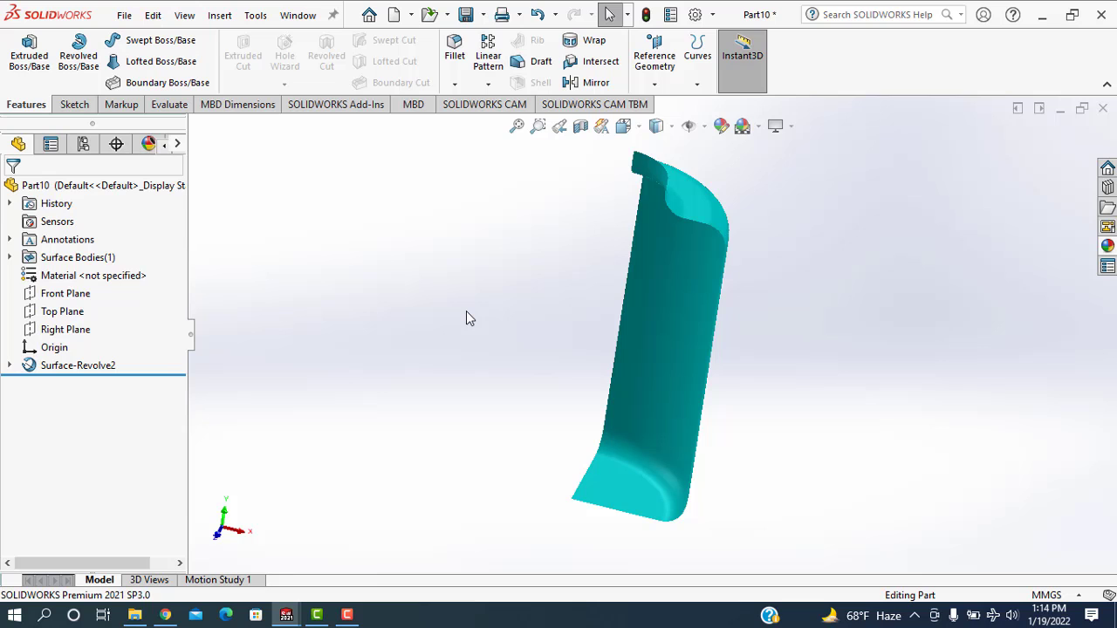
{"action": "key", "text": "Left"}
{"action": "key", "text": "Left"}
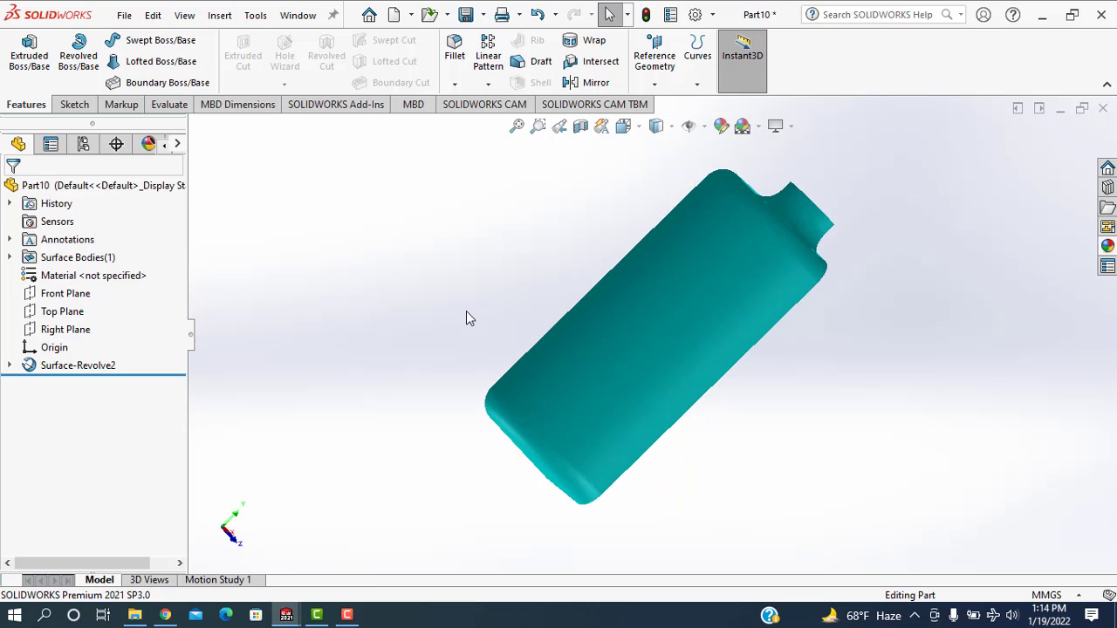
{"action": "key", "text": "Left"}
{"action": "key", "text": "Left"}
{"action": "key", "text": "Left"}
{"action": "key", "text": "Left"}
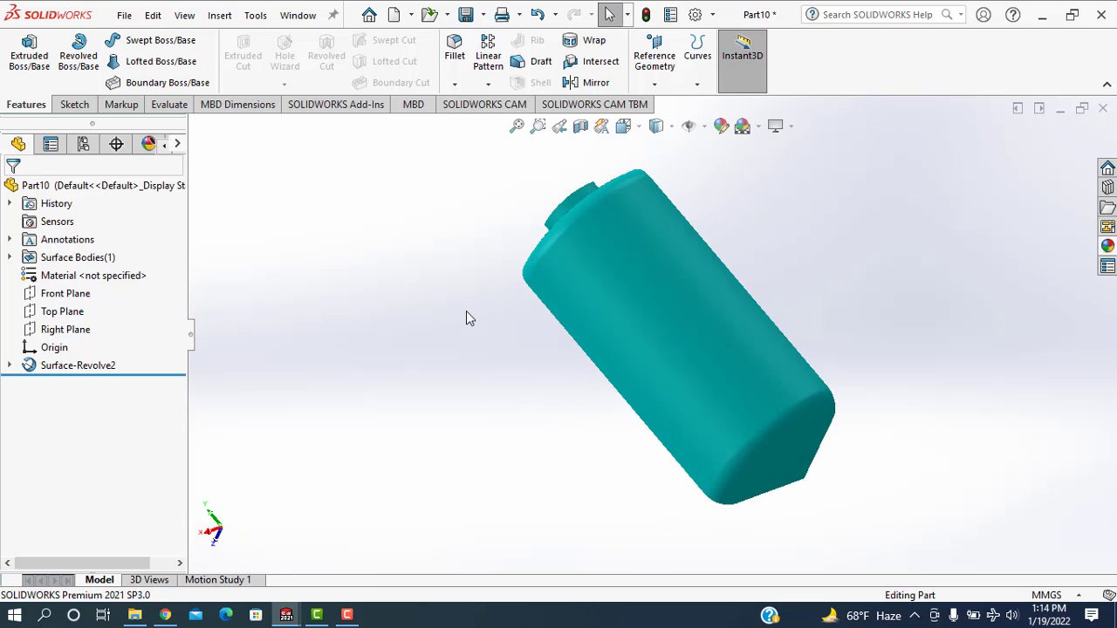
{"action": "key", "text": "Left"}
{"action": "key", "text": "Left"}
{"action": "key", "text": "Left"}
{"action": "key", "text": "Left"}
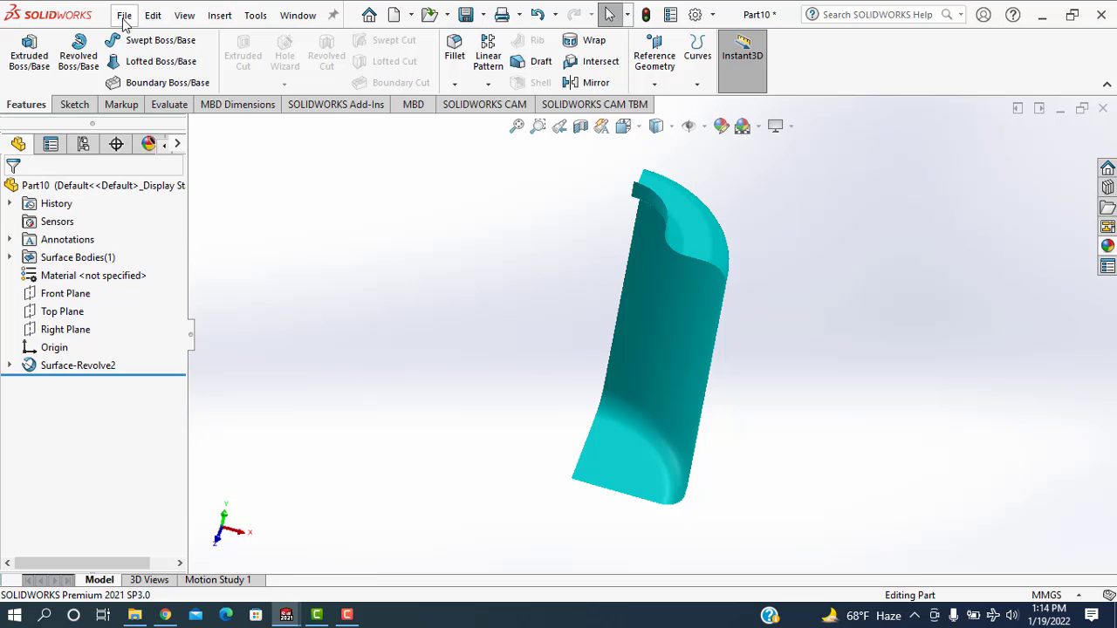
Step: Create another new part document
{"action": "left_click", "coordinate": [125, 17]}
{"action": "left_click", "coordinate": [136, 43]}
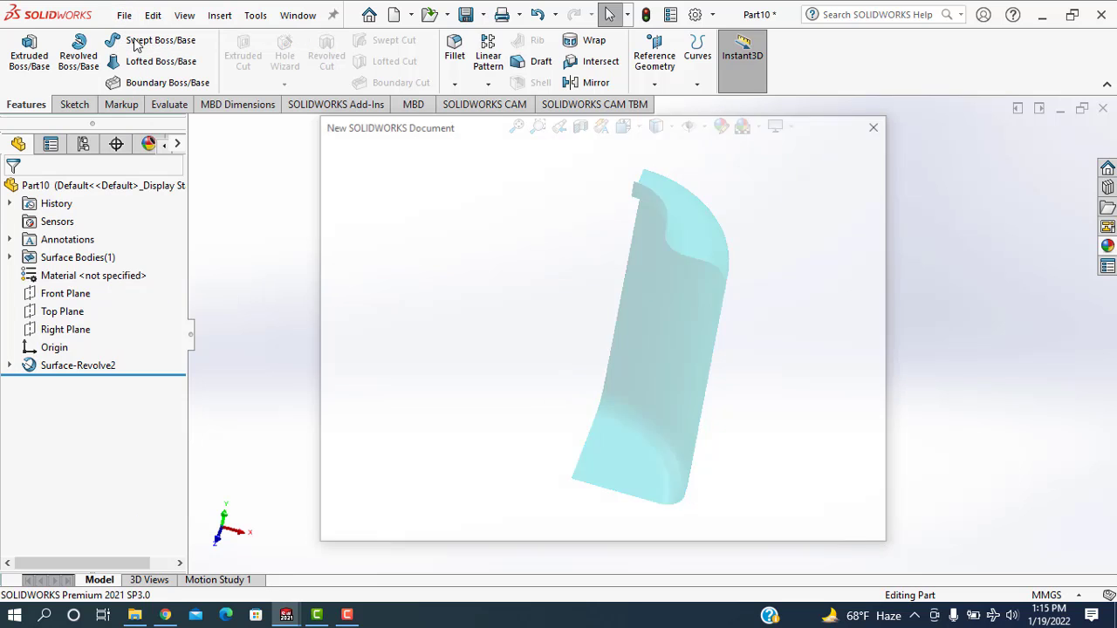
{"action": "left_click", "coordinate": [700, 512]}
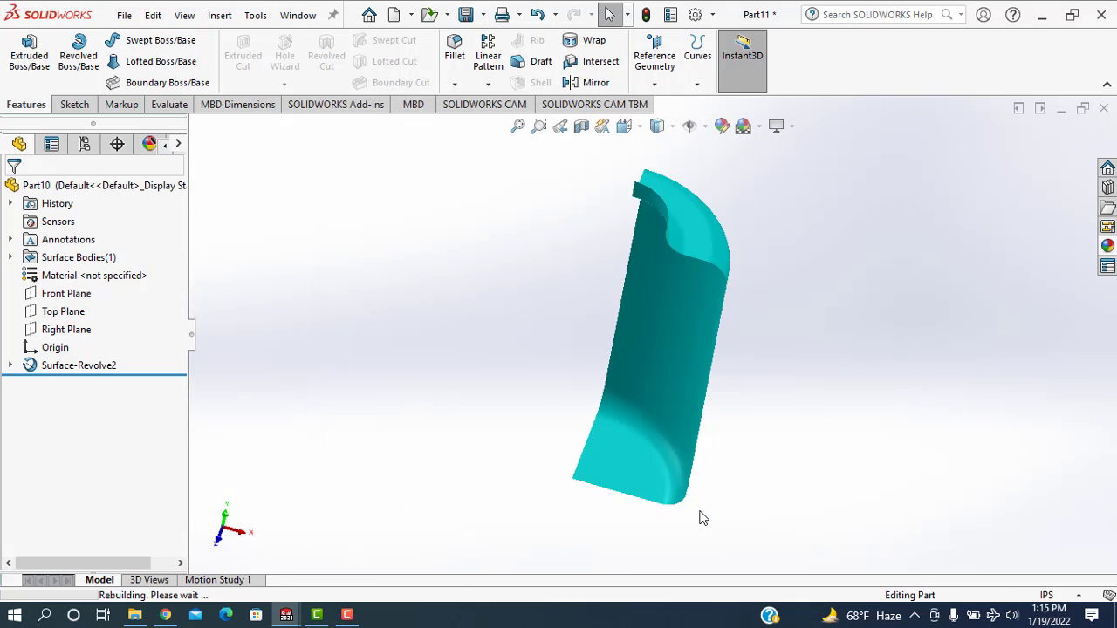
Step: Set the units to MMGS and select the Front Plane for sketching
{"action": "left_click", "coordinate": [1046, 594]}
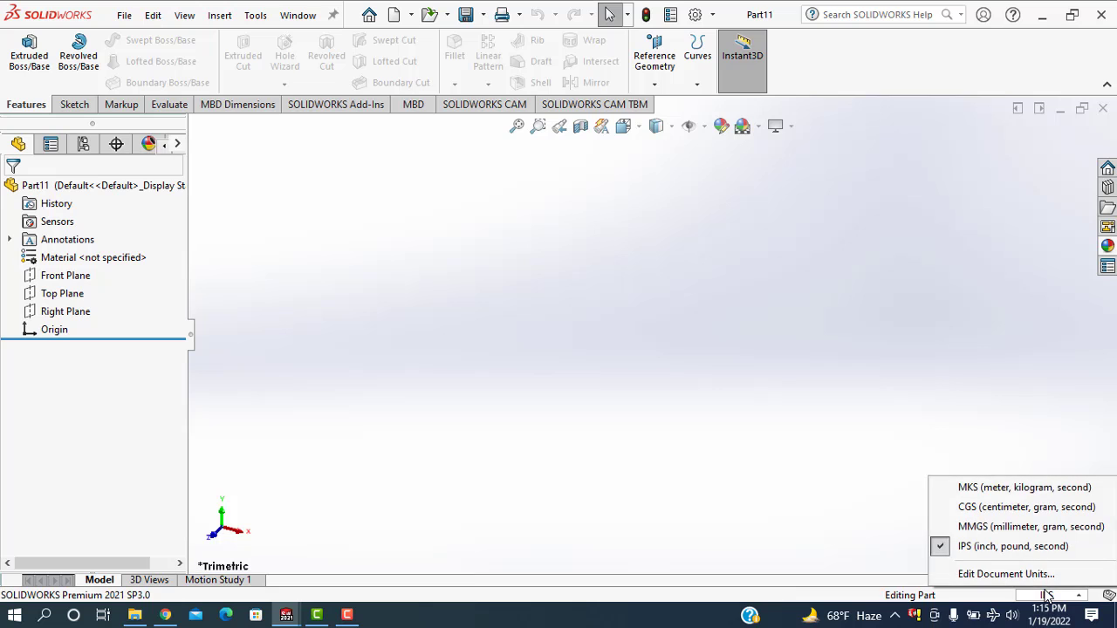
{"action": "left_click", "coordinate": [1083, 490]}
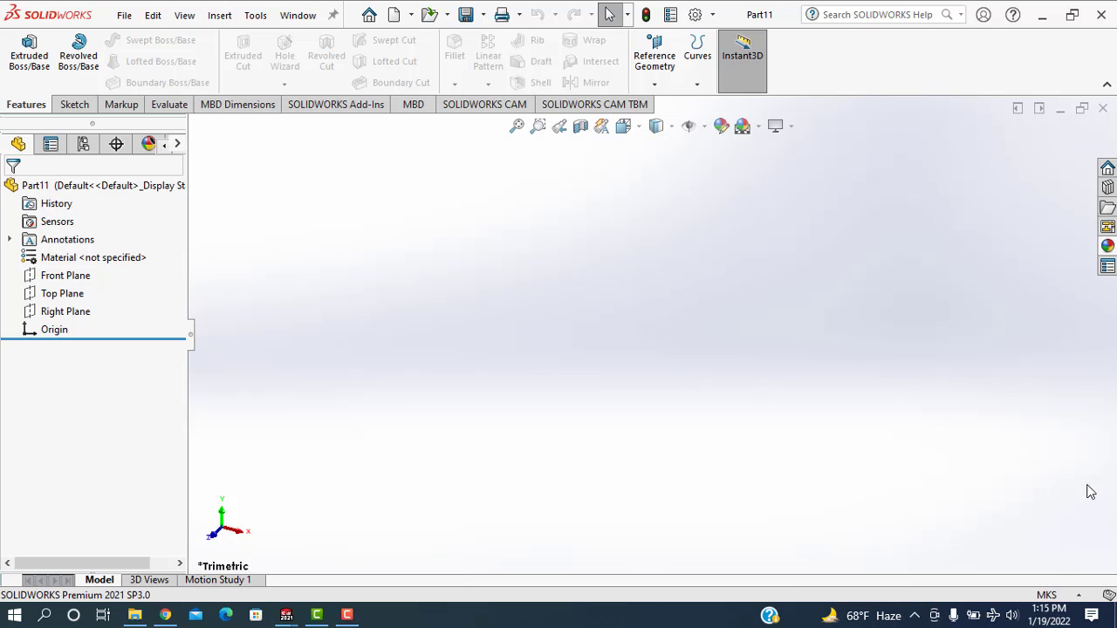
{"action": "left_click", "coordinate": [1046, 596]}
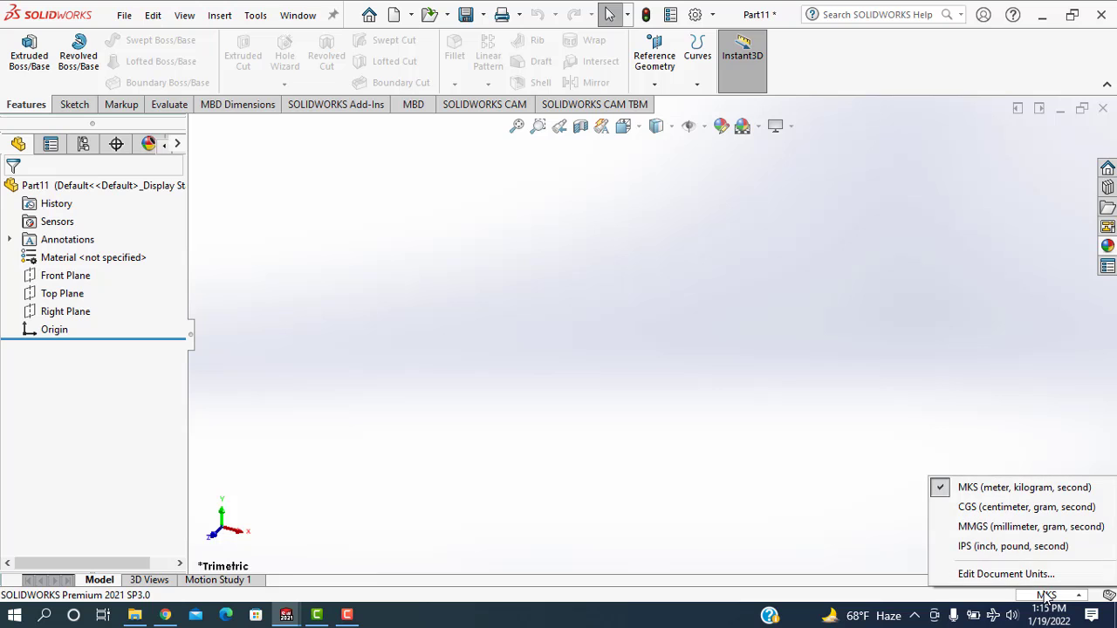
{"action": "left_click", "coordinate": [995, 527]}
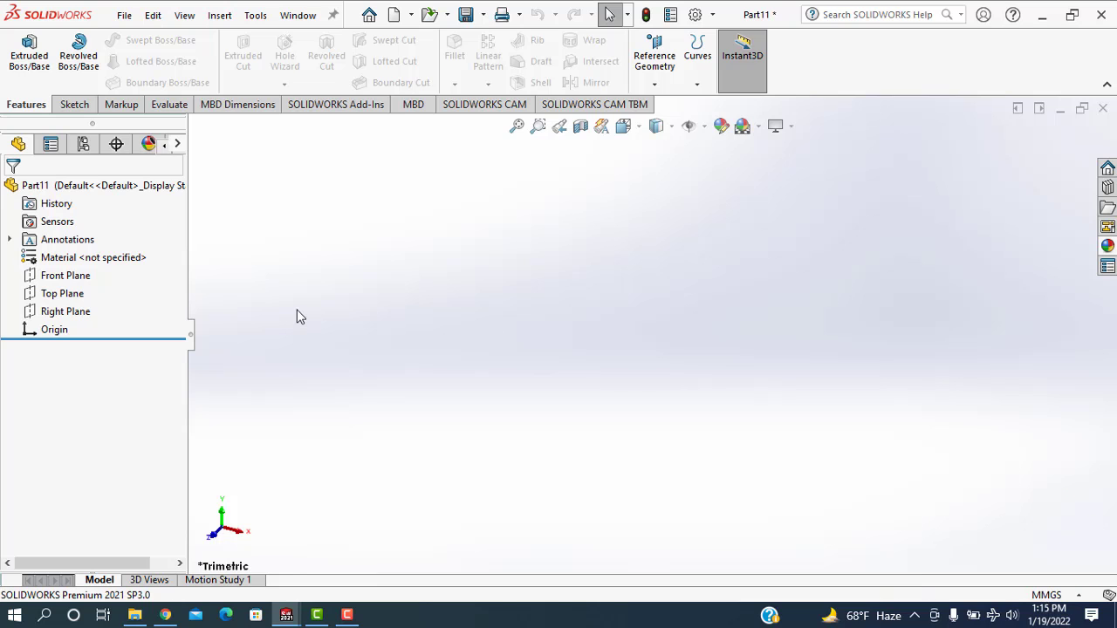
{"action": "left_click", "coordinate": [46, 277]}
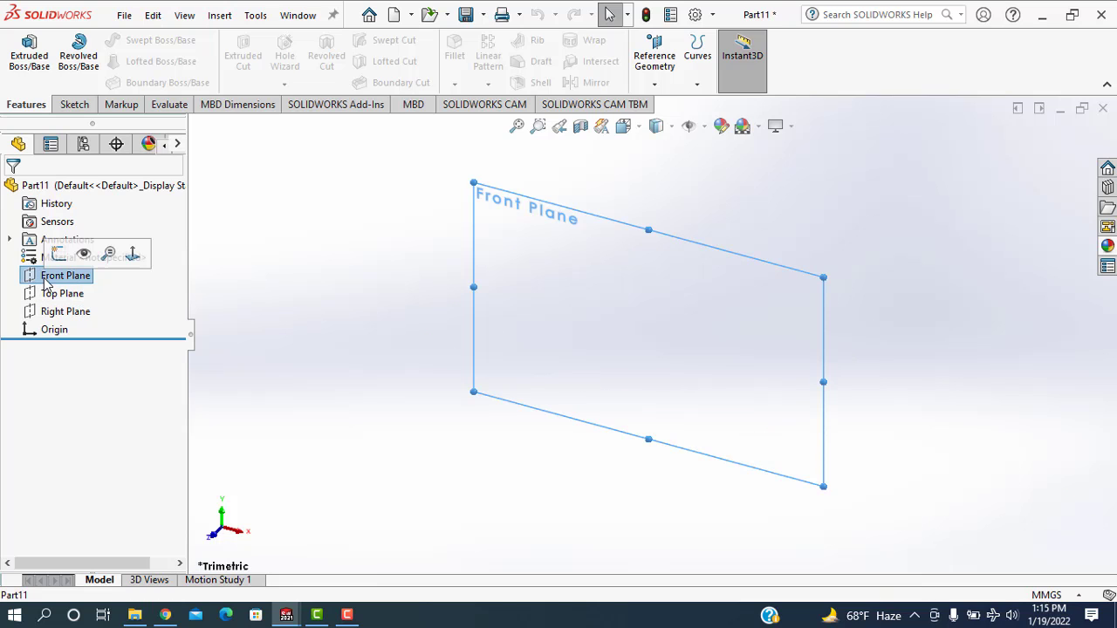
{"action": "left_click", "coordinate": [70, 105]}
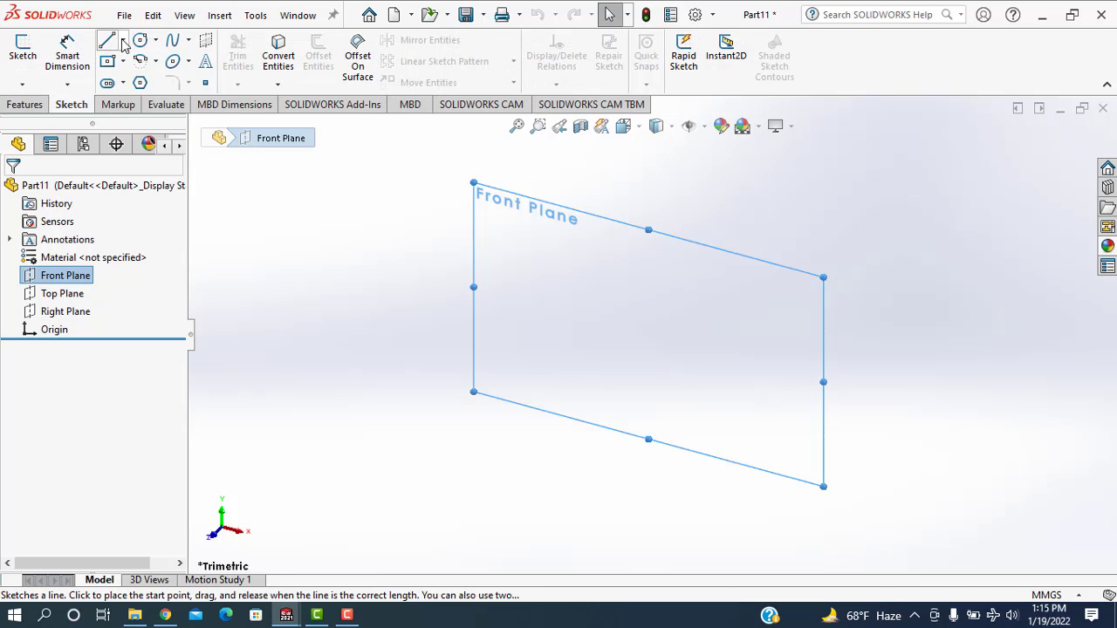
Step: Draw a vertical centerline upward from the origin
{"action": "left_click", "coordinate": [123, 44]}
{"action": "left_click", "coordinate": [125, 82]}
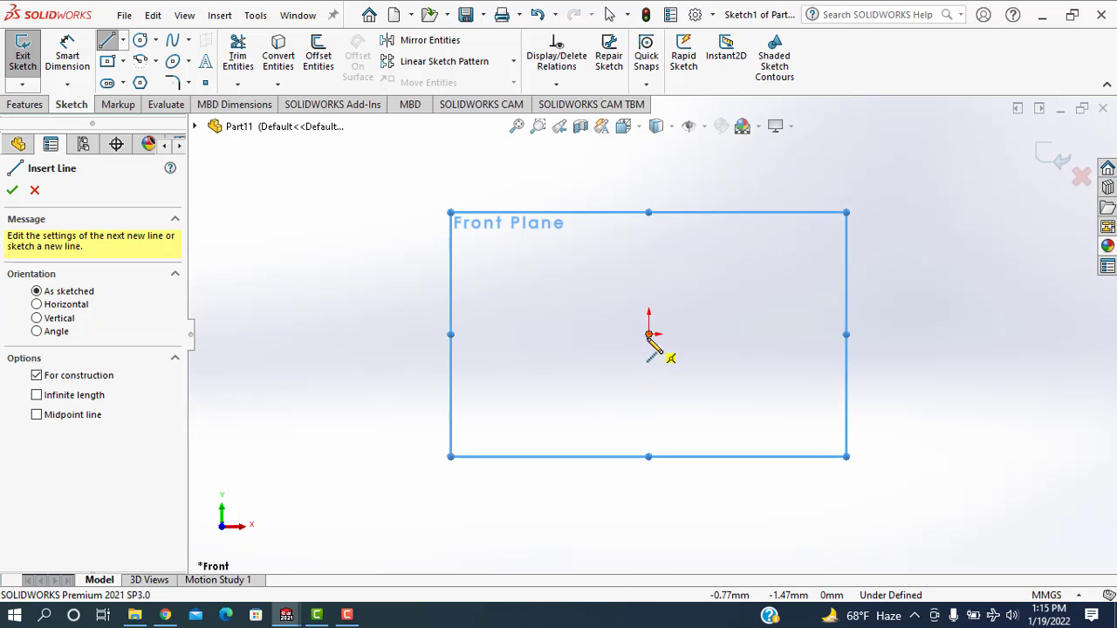
{"action": "left_click", "coordinate": [649, 334]}
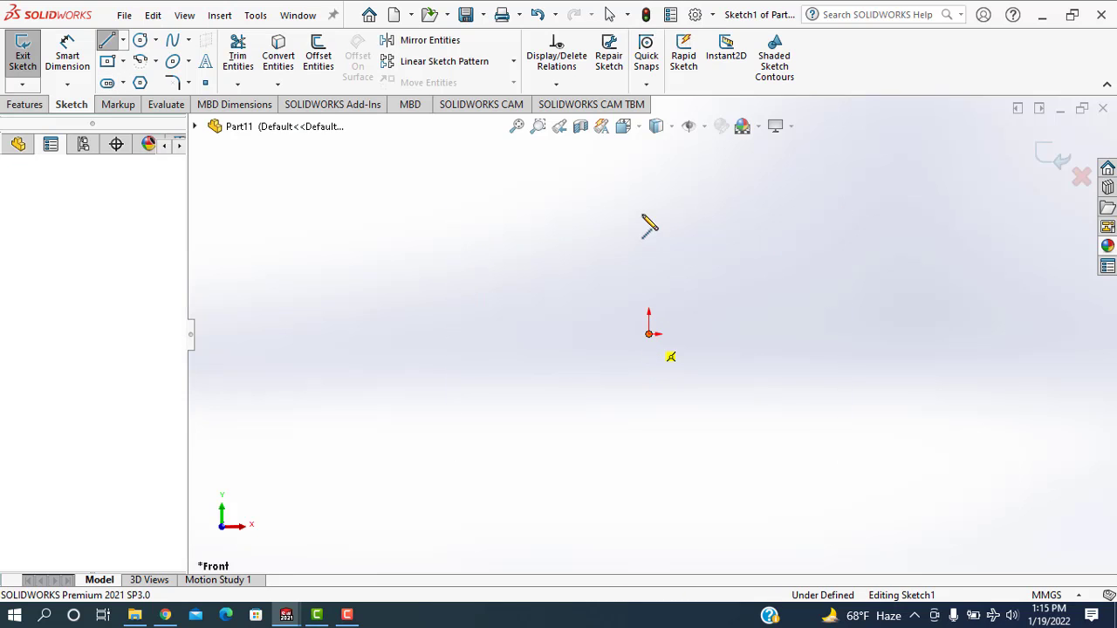
{"action": "left_click", "coordinate": [648, 170]}
{"action": "right_click", "coordinate": [648, 170]}
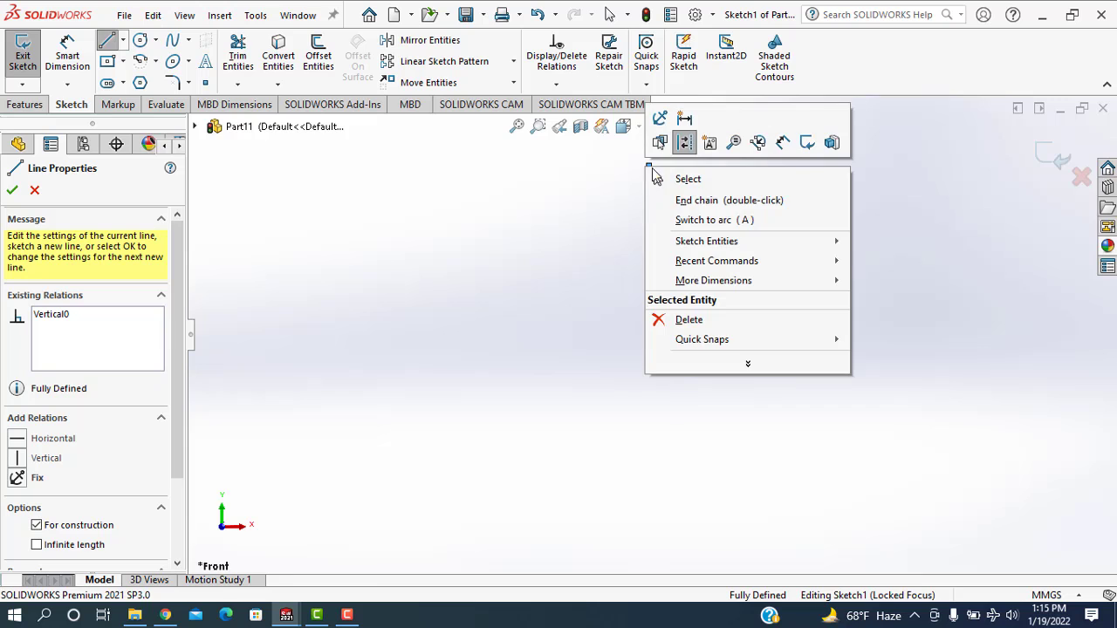
{"action": "left_click", "coordinate": [685, 189]}
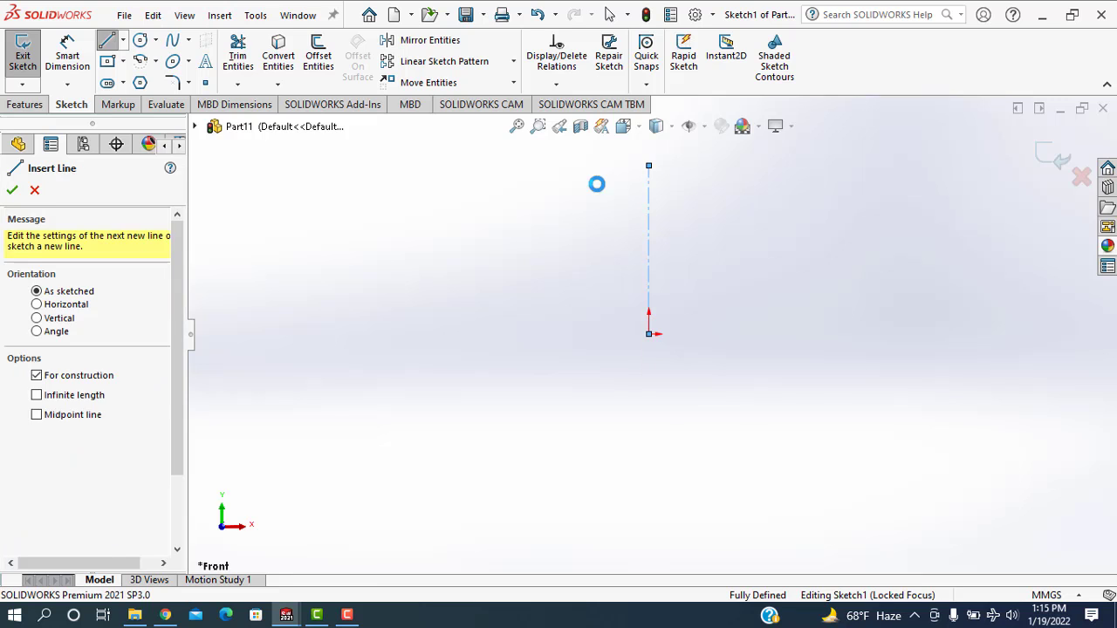
Step: Dimension the centerline to 70 mm
{"action": "left_click", "coordinate": [68, 52]}
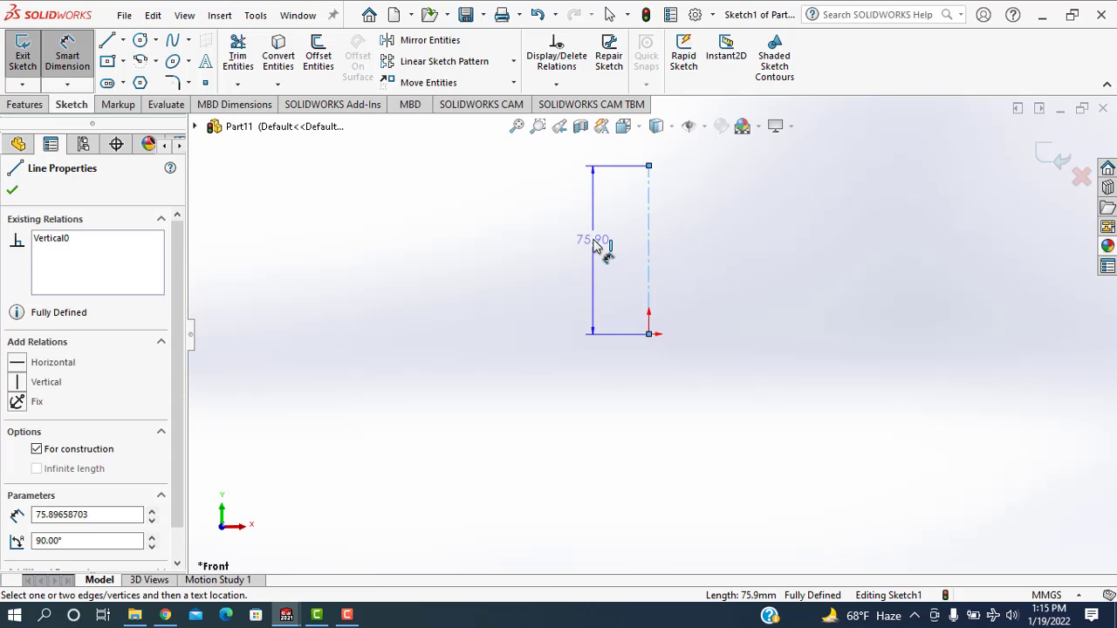
{"action": "left_click", "coordinate": [594, 247]}
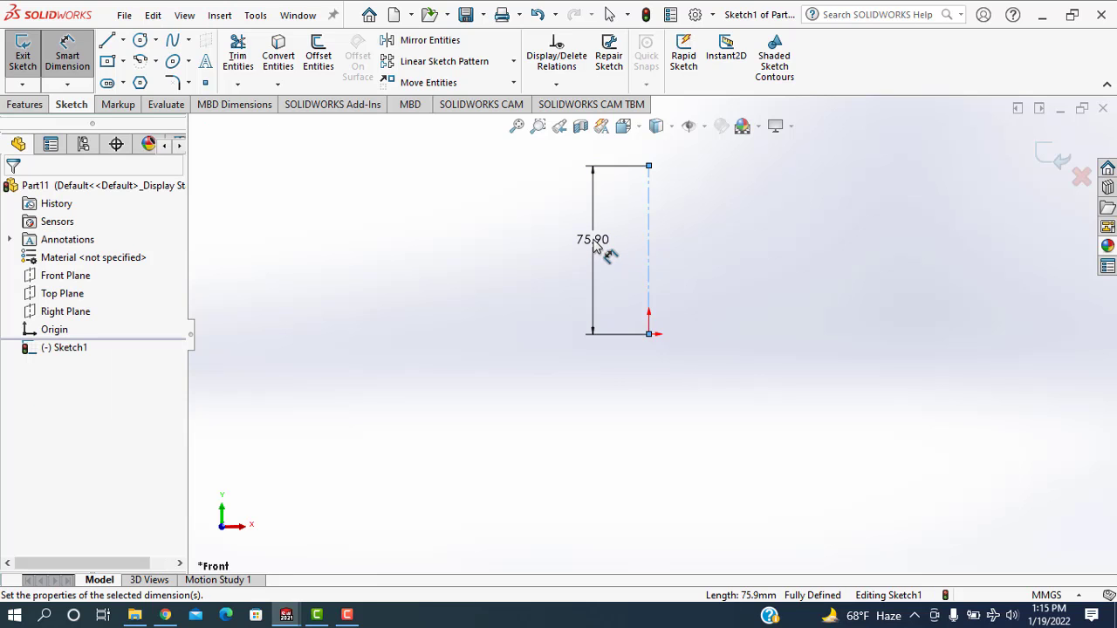
{"action": "type", "text": "70"}
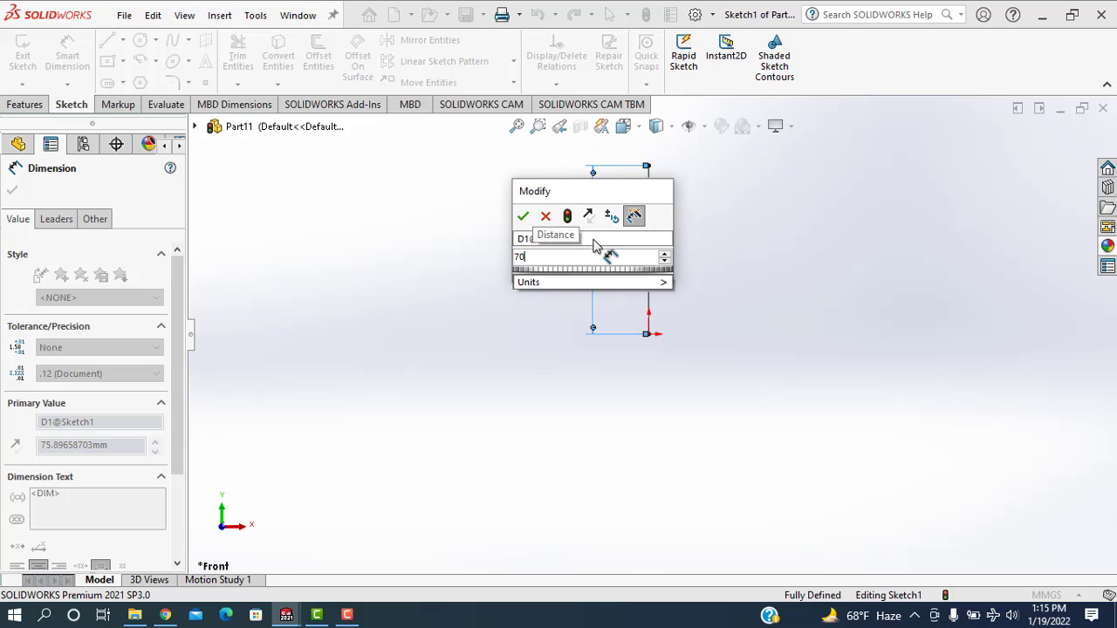
{"action": "key", "text": "Return"}
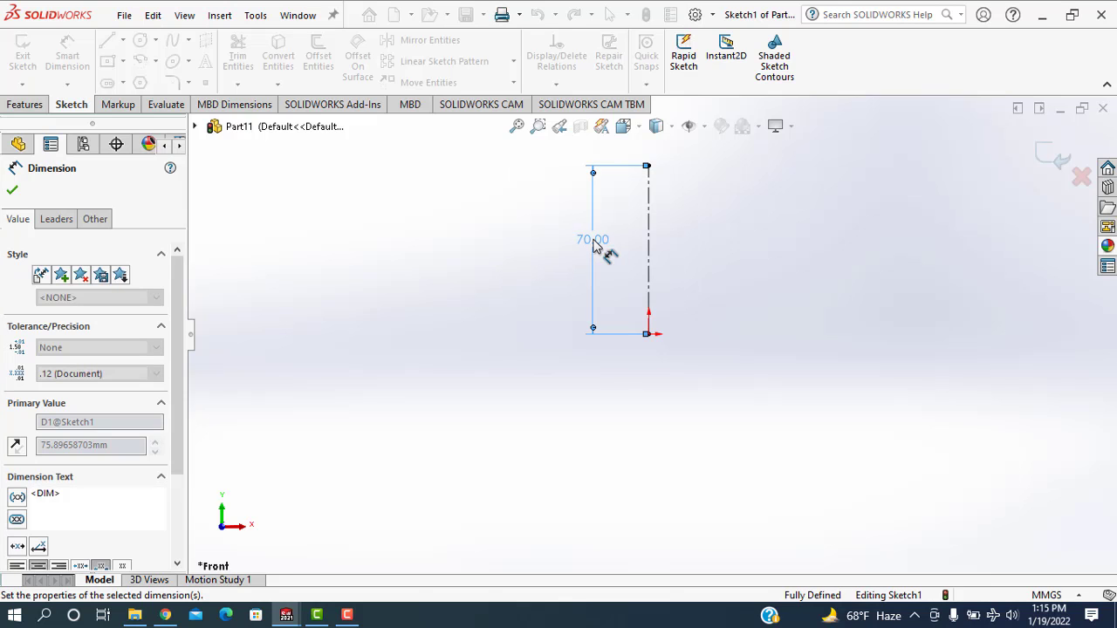
{"action": "left_click", "coordinate": [12, 192]}
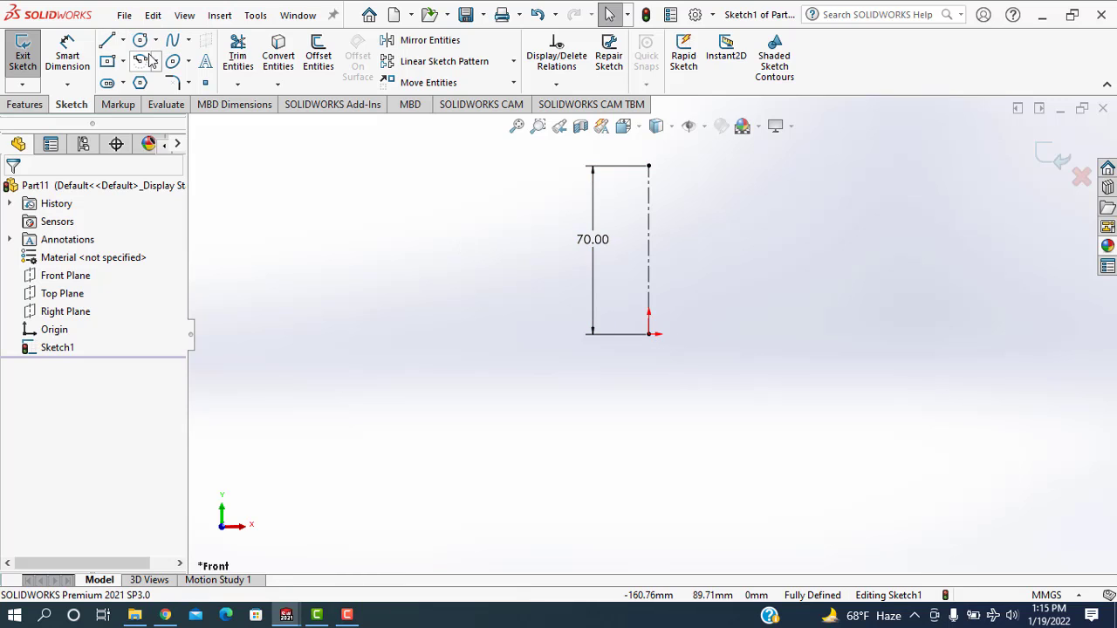
Step: Draw the rectangle's bottom, right and top edges beside the centerline
{"action": "left_click", "coordinate": [107, 41]}
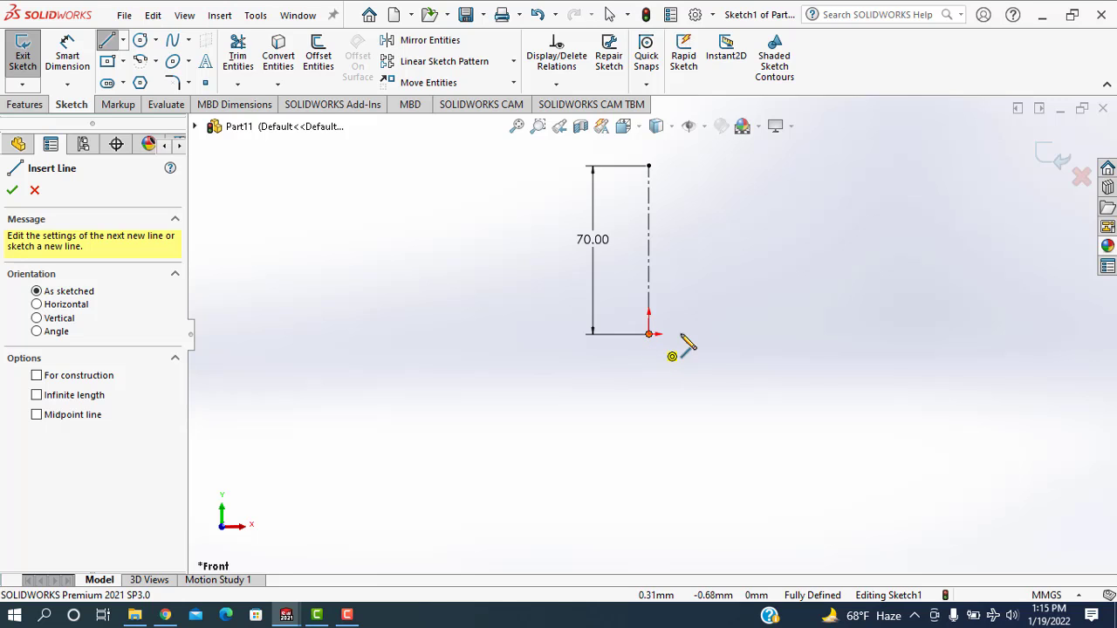
{"action": "left_click_drag", "start_coordinate": [648, 333], "coordinate": [738, 334]}
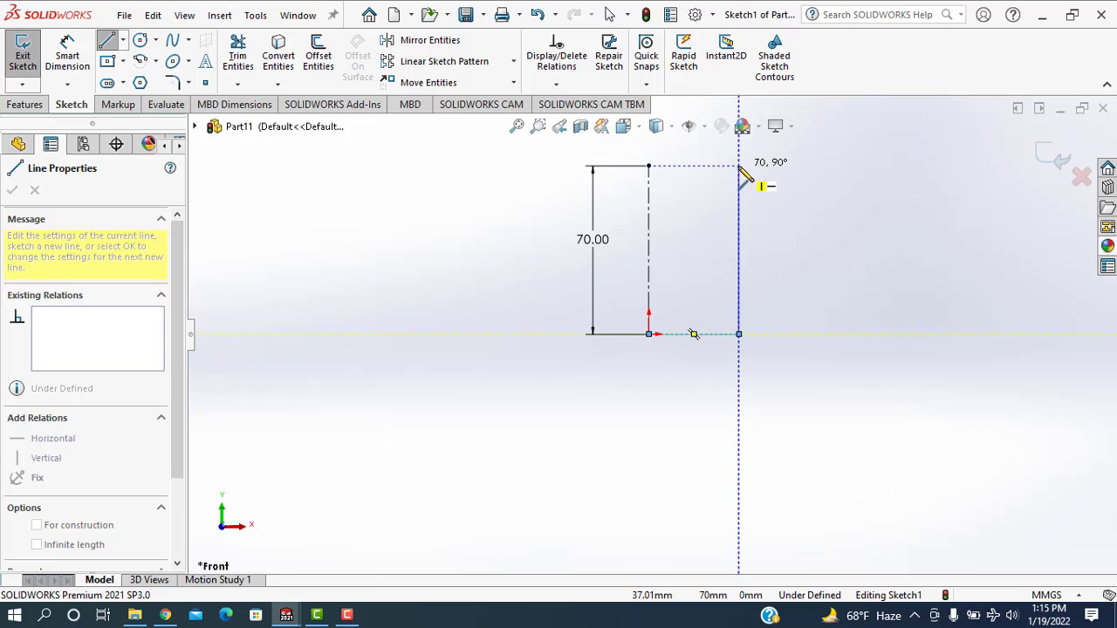
{"action": "left_click", "coordinate": [738, 166]}
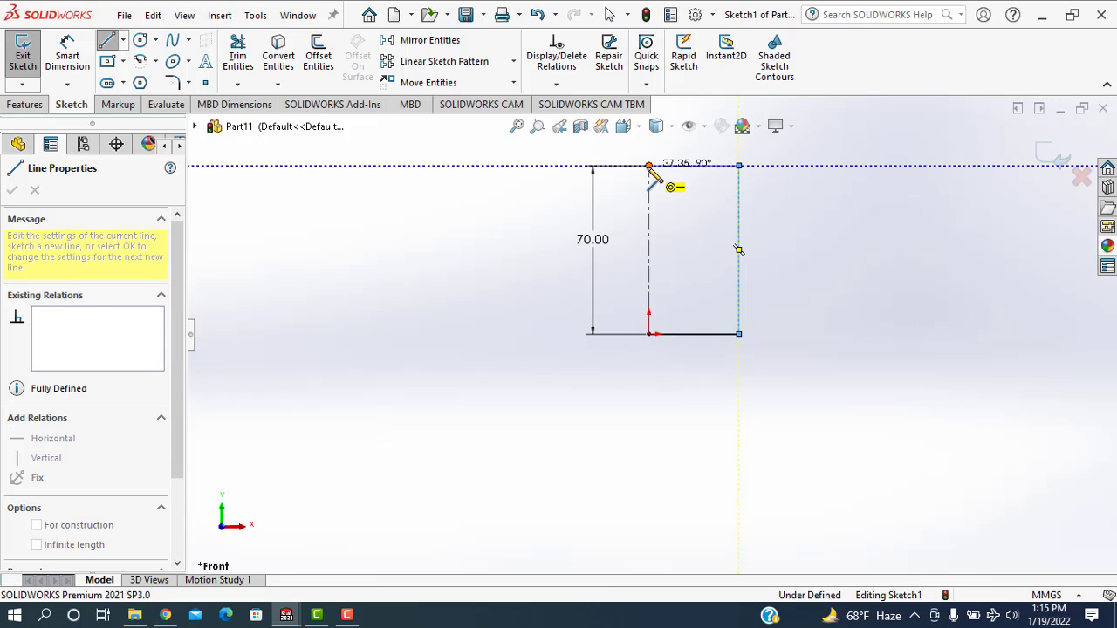
{"action": "left_click", "coordinate": [648, 166]}
{"action": "right_click", "coordinate": [648, 166]}
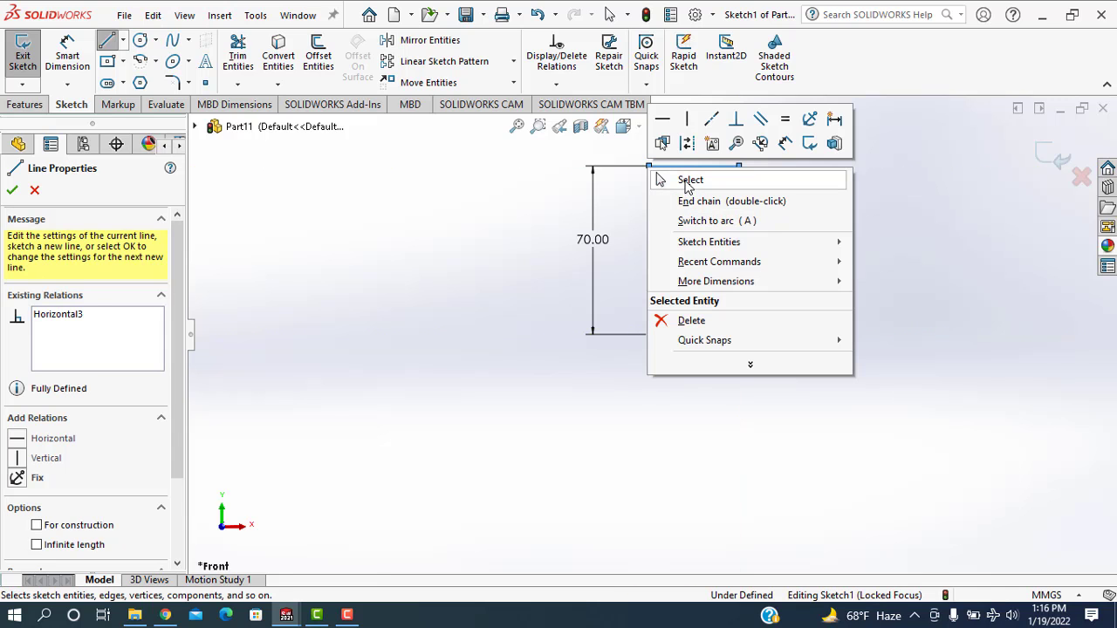
{"action": "left_click", "coordinate": [689, 180]}
Step: Dimension the bottom edge to 30 mm and exit the sketch
{"action": "left_click", "coordinate": [67, 57]}
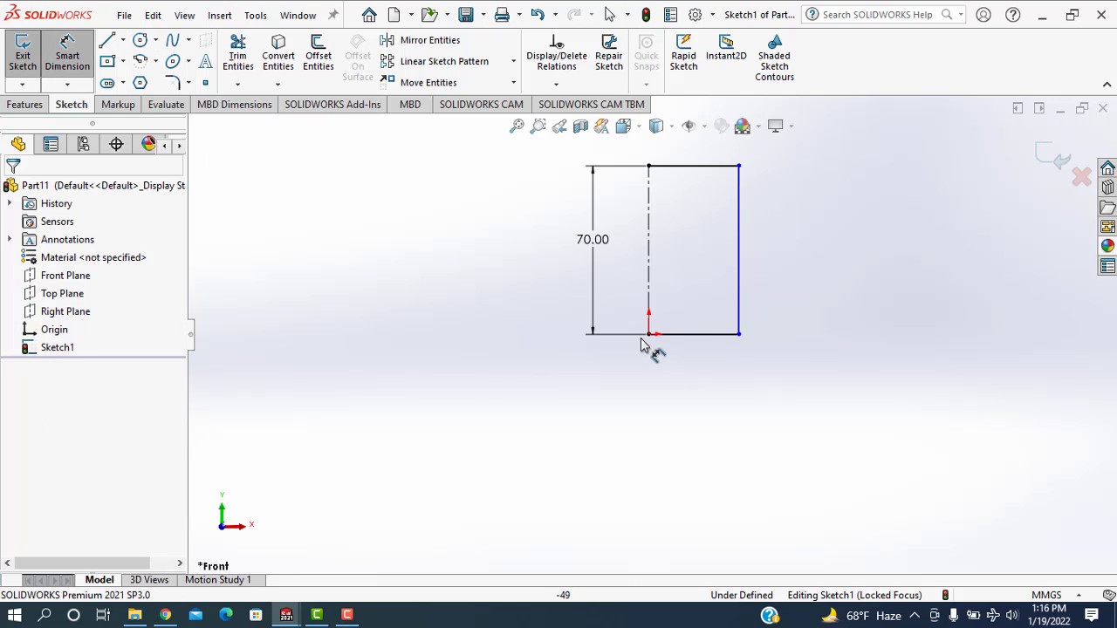
{"action": "left_click", "coordinate": [689, 337]}
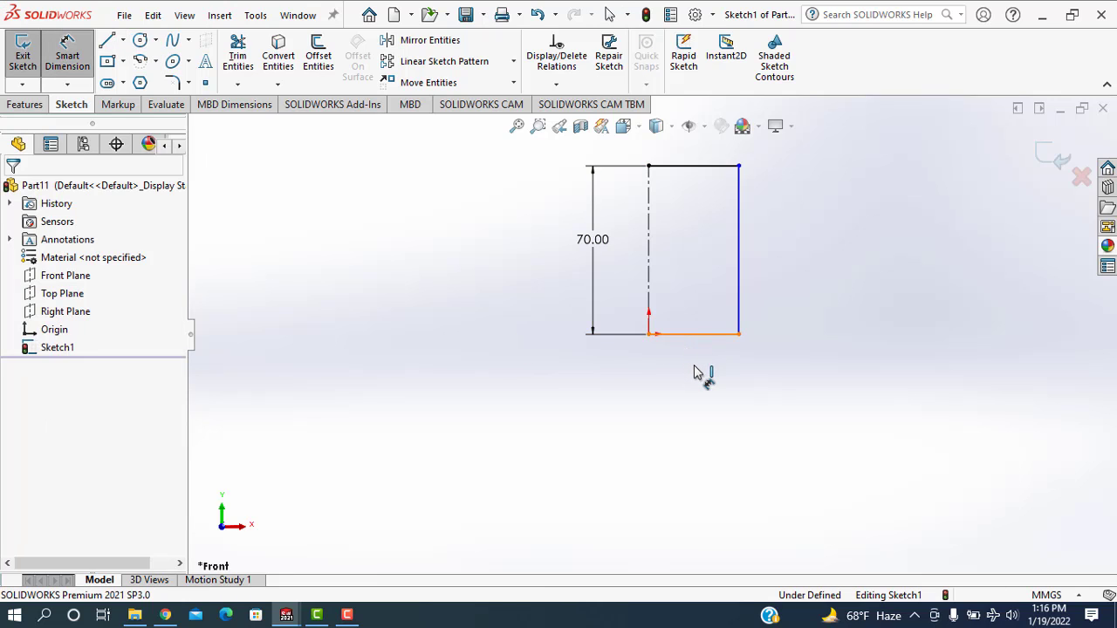
{"action": "left_click", "coordinate": [698, 373]}
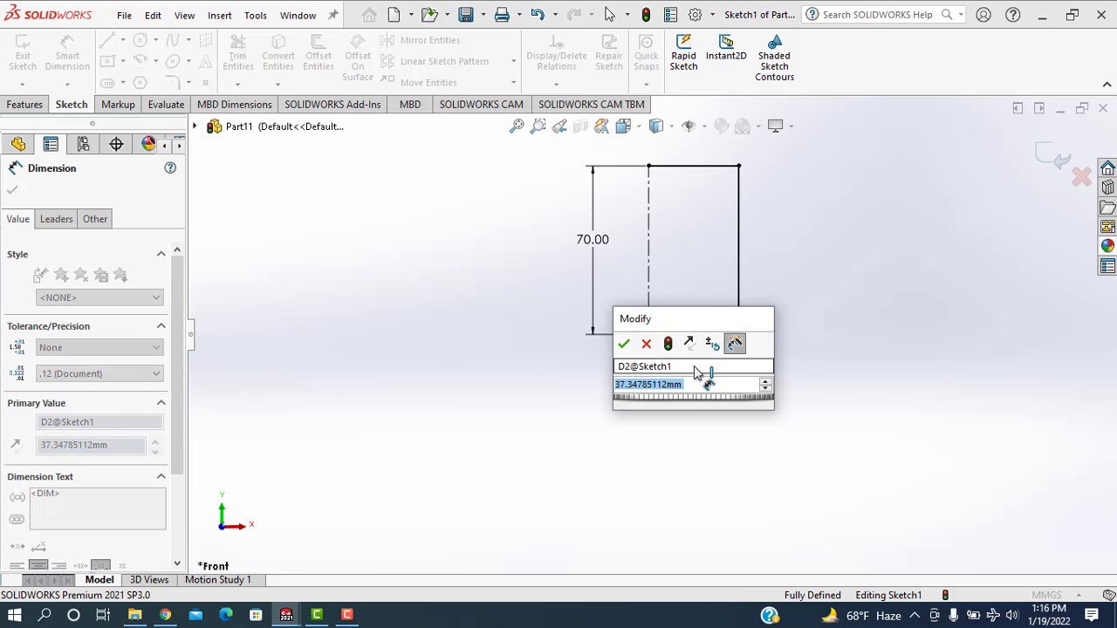
{"action": "type", "text": "30"}
{"action": "key", "text": "Return"}
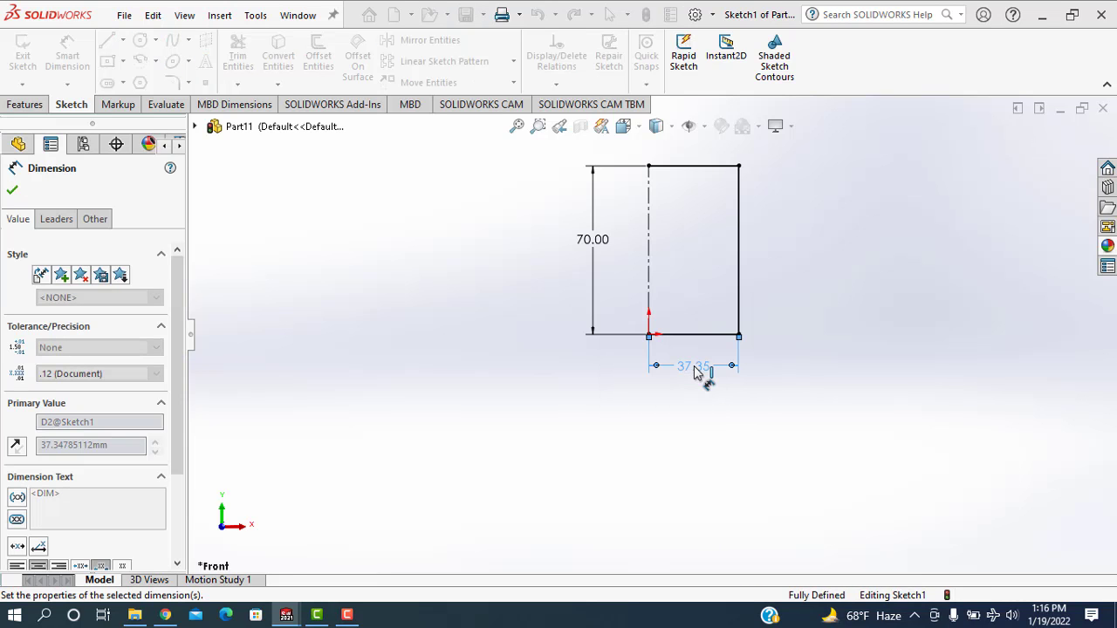
{"action": "left_click", "coordinate": [1052, 152]}
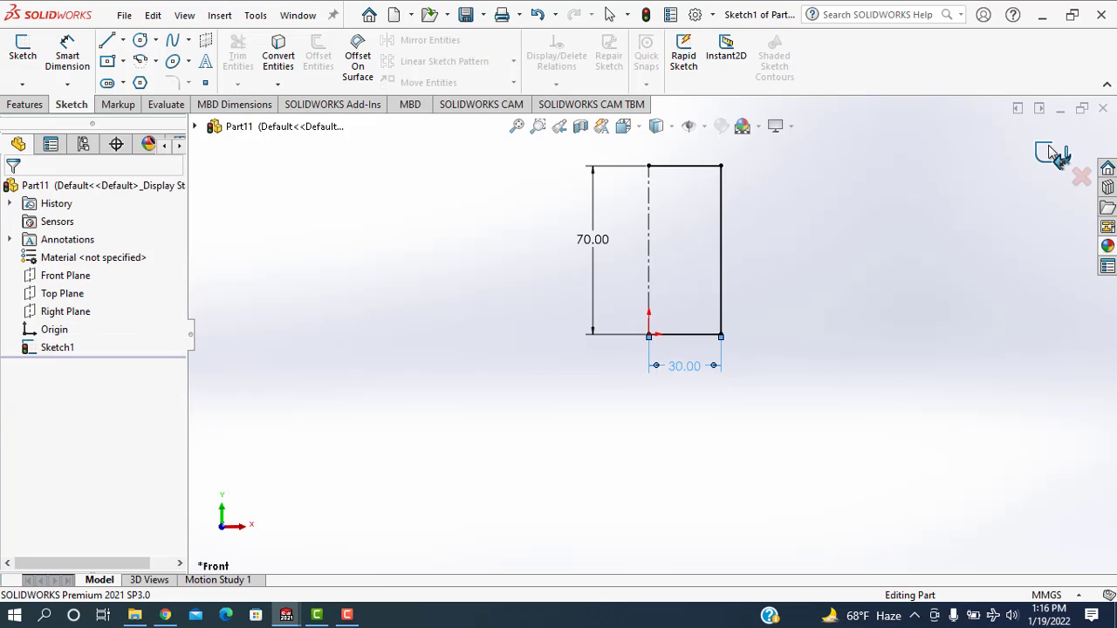
Step: Revolve Sketch1 a full 360° about its centerline Line1 into a cylindrical surface
{"action": "left_click", "coordinate": [221, 17]}
{"action": "mouse_move", "coordinate": [245, 182]}
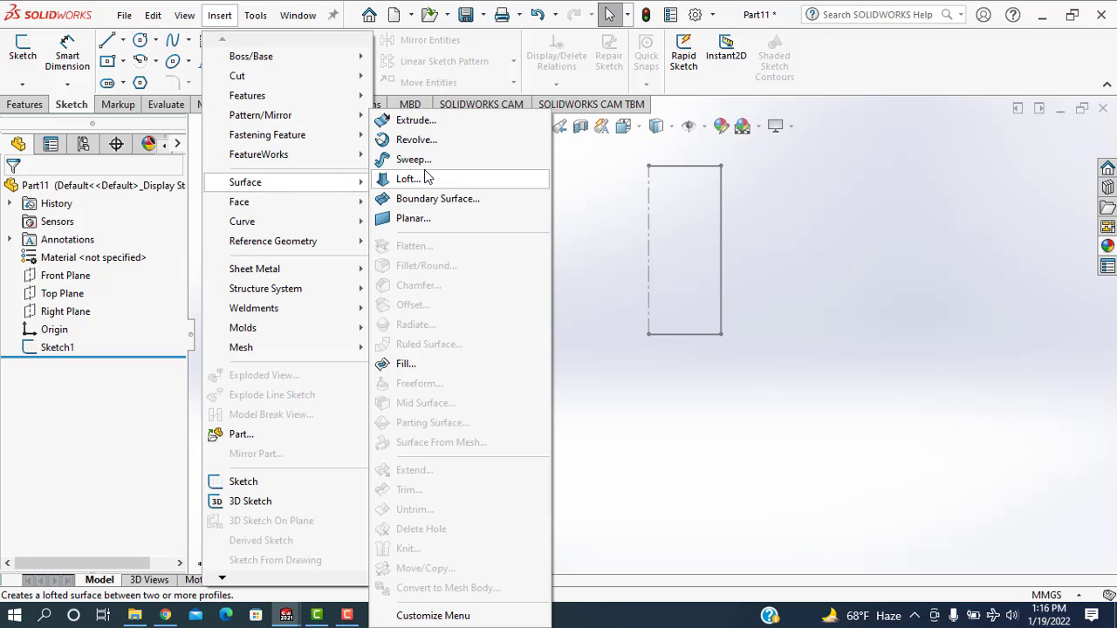
{"action": "left_click", "coordinate": [427, 142]}
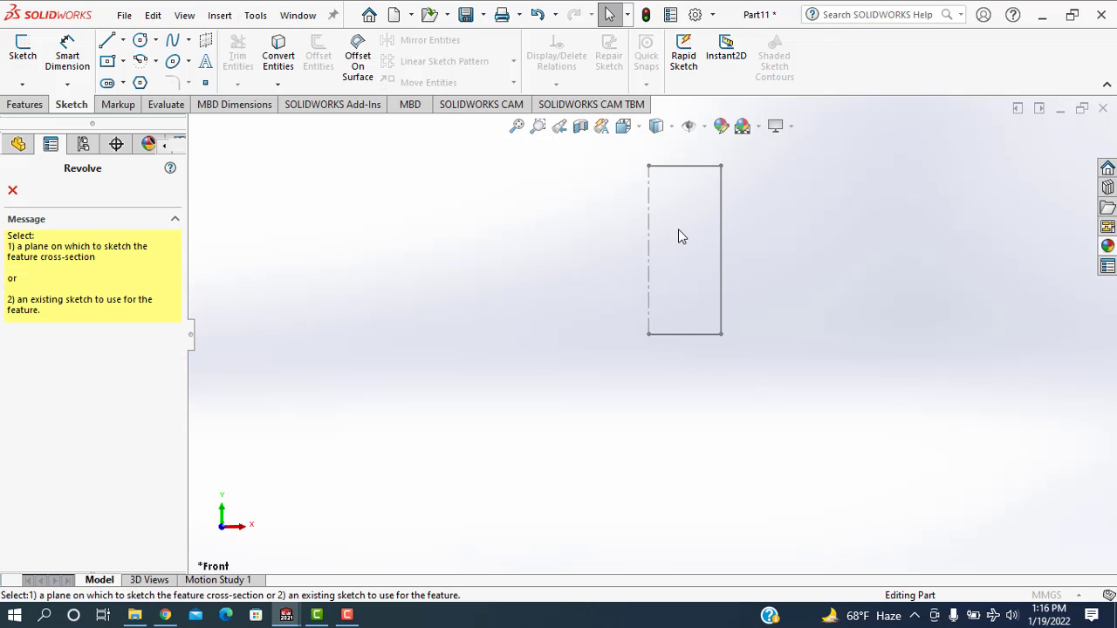
{"action": "left_click", "coordinate": [647, 237]}
{"action": "left_click", "coordinate": [647, 238]}
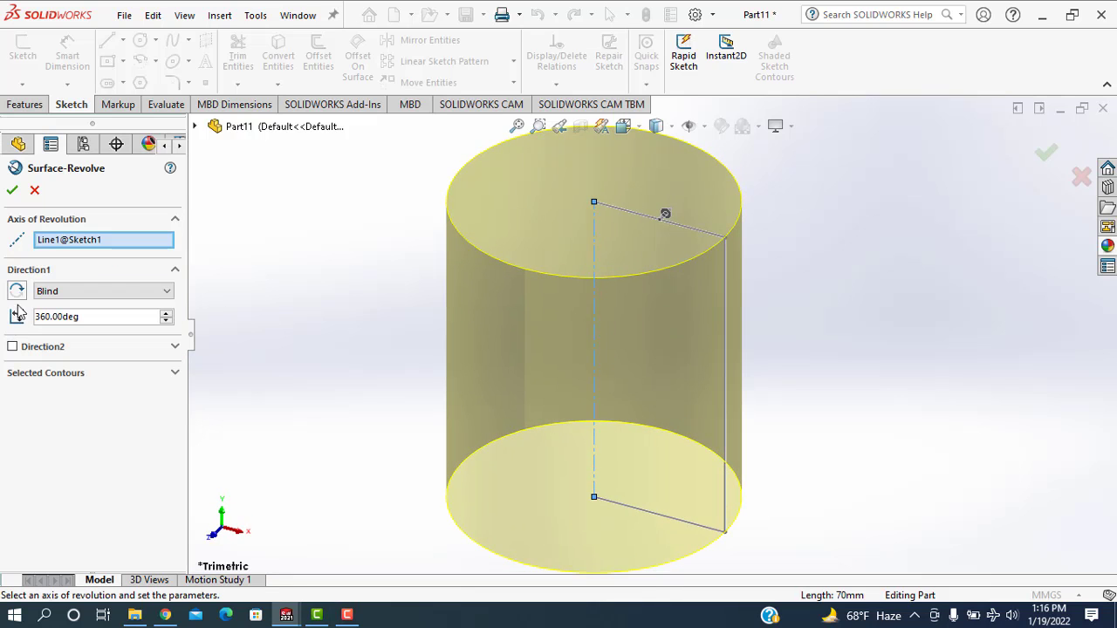
{"action": "left_click", "coordinate": [13, 192]}
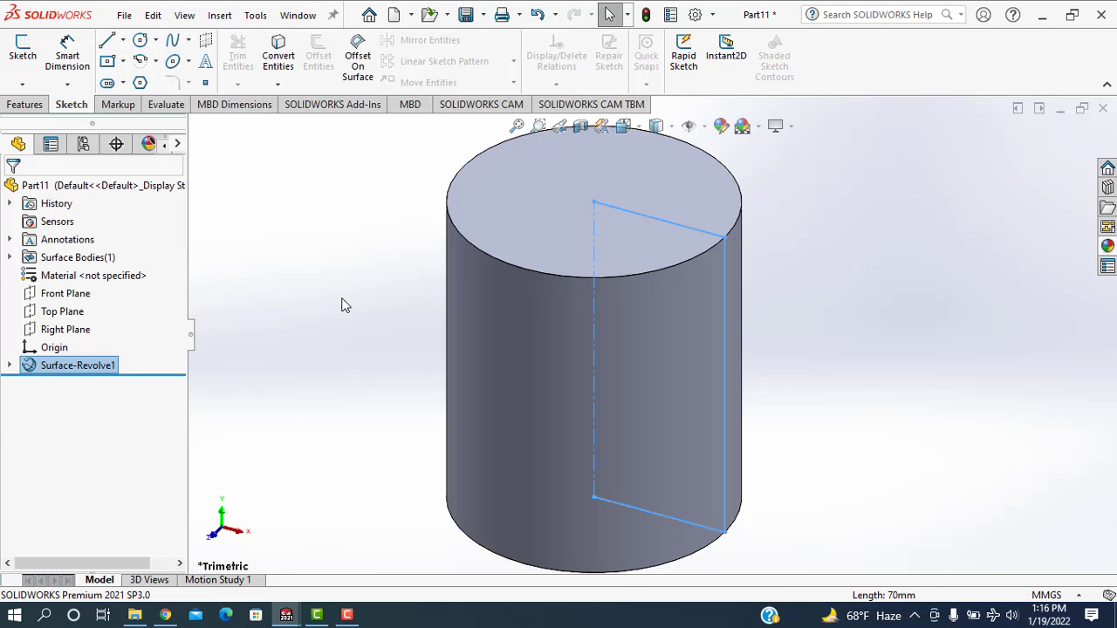
Step: Preview a section view of the cylinder, cancel it, and select the bottom circular edge
{"action": "left_click", "coordinate": [341, 304]}
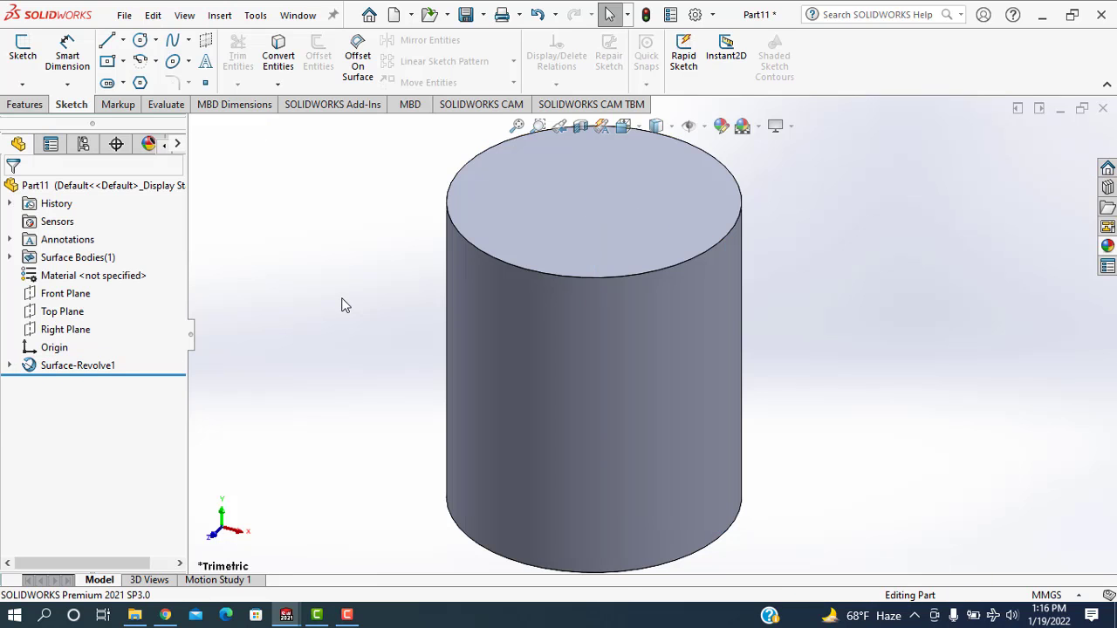
{"action": "left_click", "coordinate": [580, 127]}
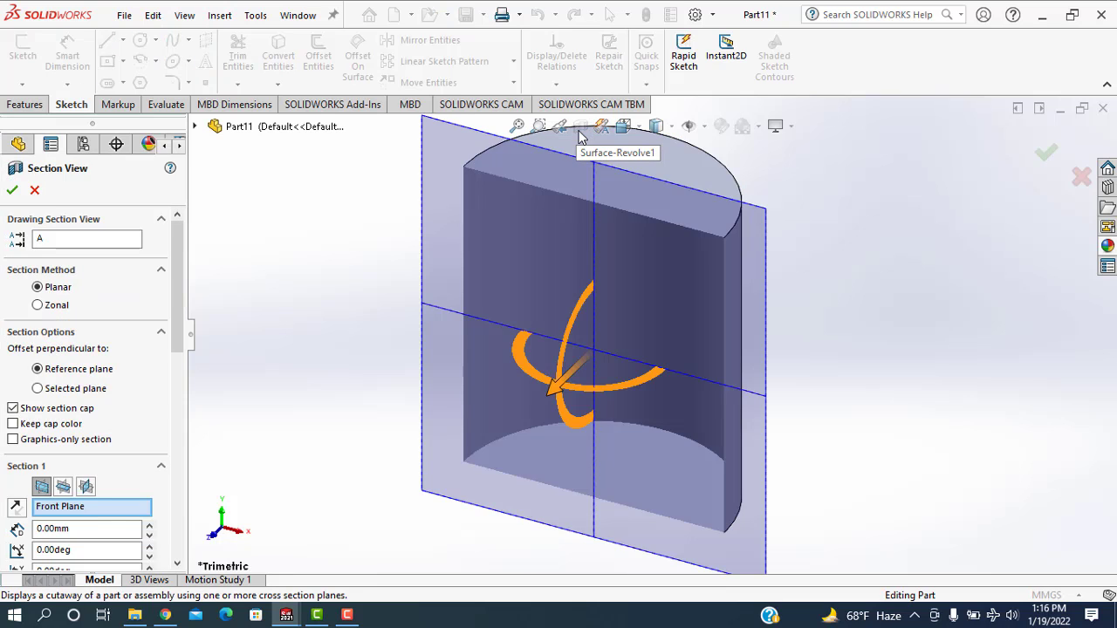
{"action": "scroll", "coordinate": [807, 267], "scroll_direction": "up", "scroll_amount": 3}
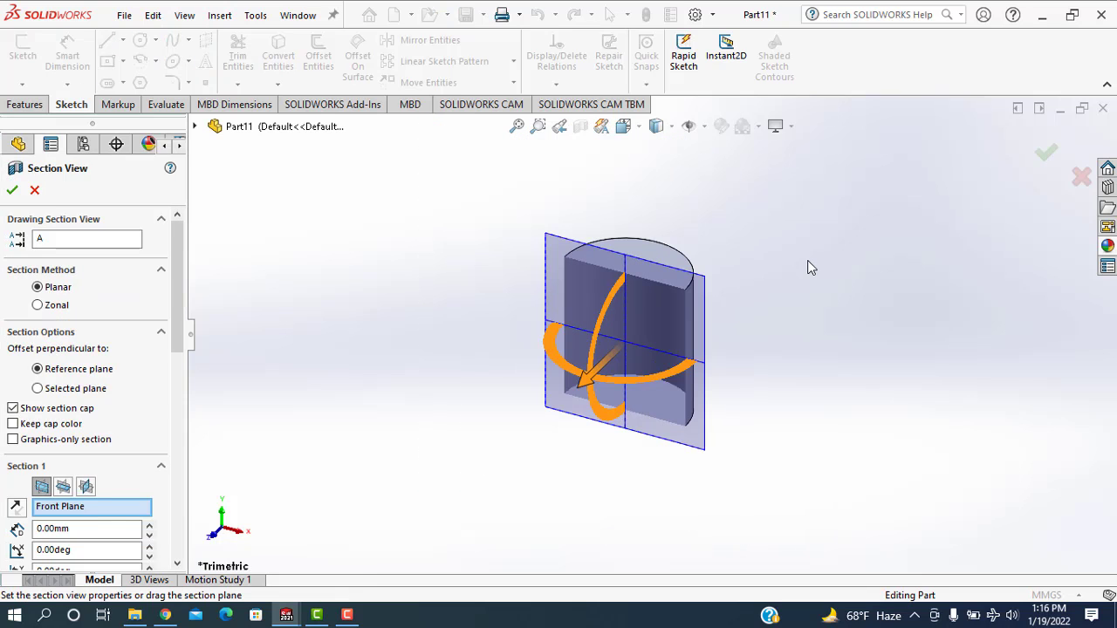
{"action": "left_click", "coordinate": [34, 192]}
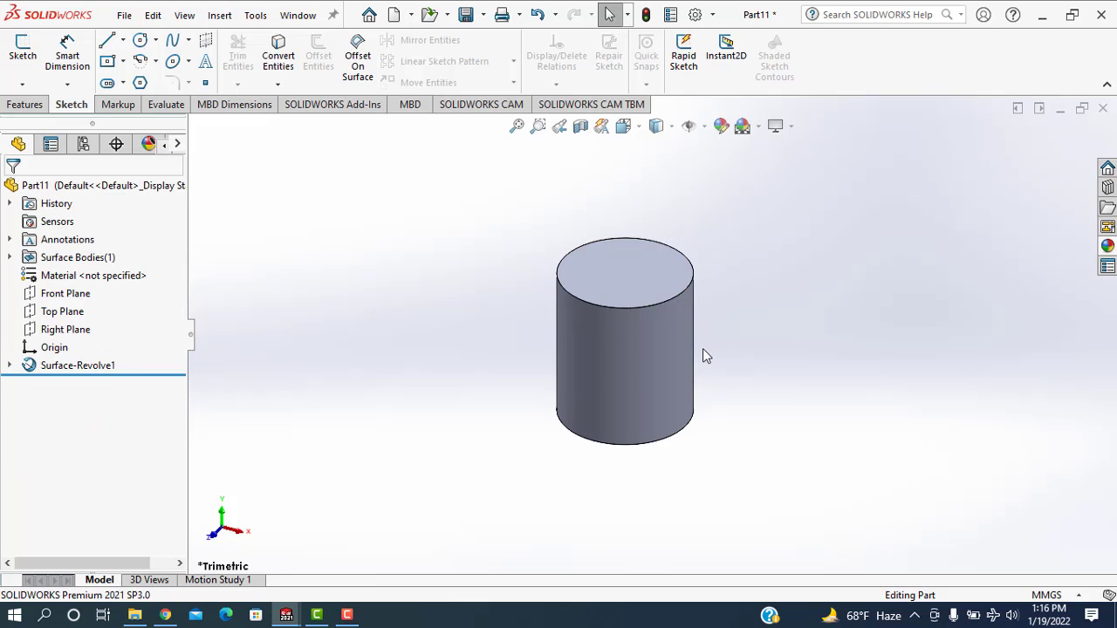
{"action": "left_click", "coordinate": [627, 445]}
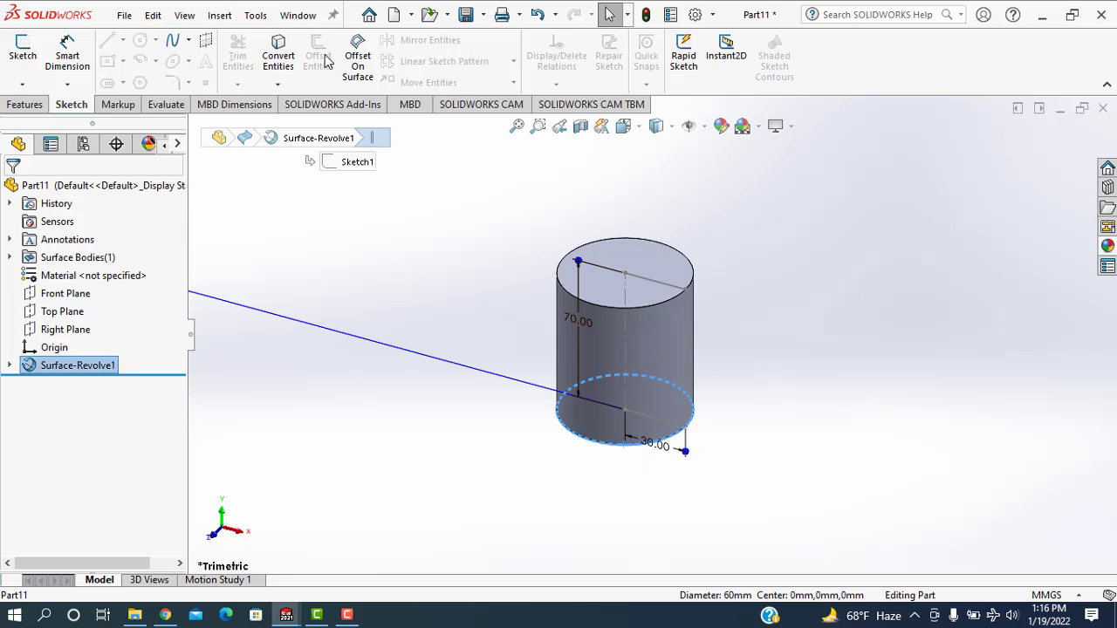
Step: Apply a 10 mm surface fillet to the cup's bottom circular edge
{"action": "left_click", "coordinate": [219, 15]}
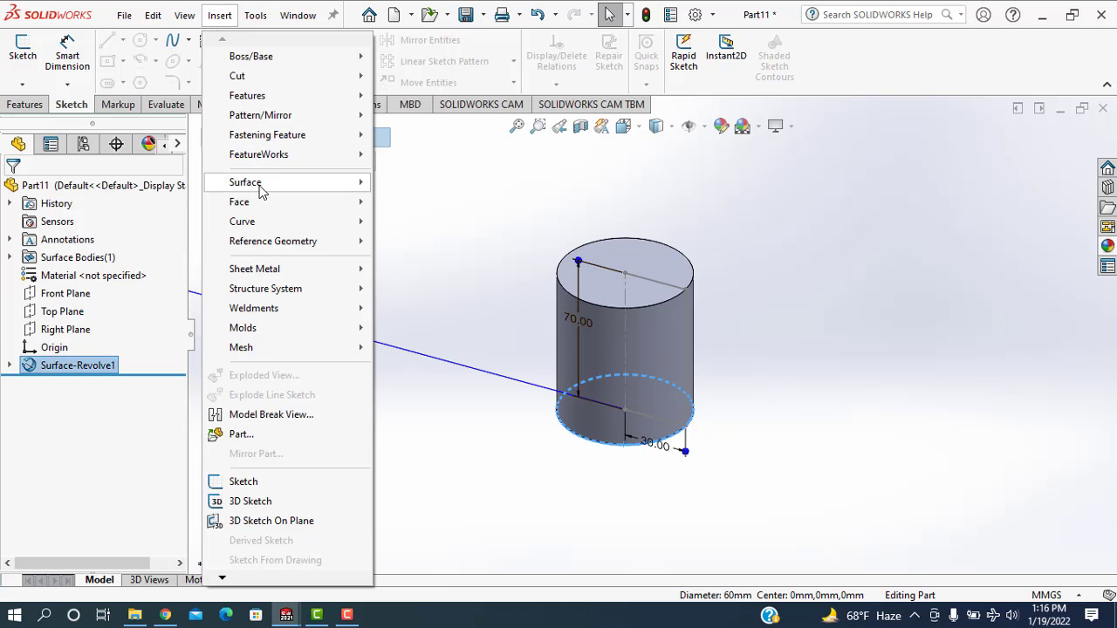
{"action": "mouse_move", "coordinate": [245, 182]}
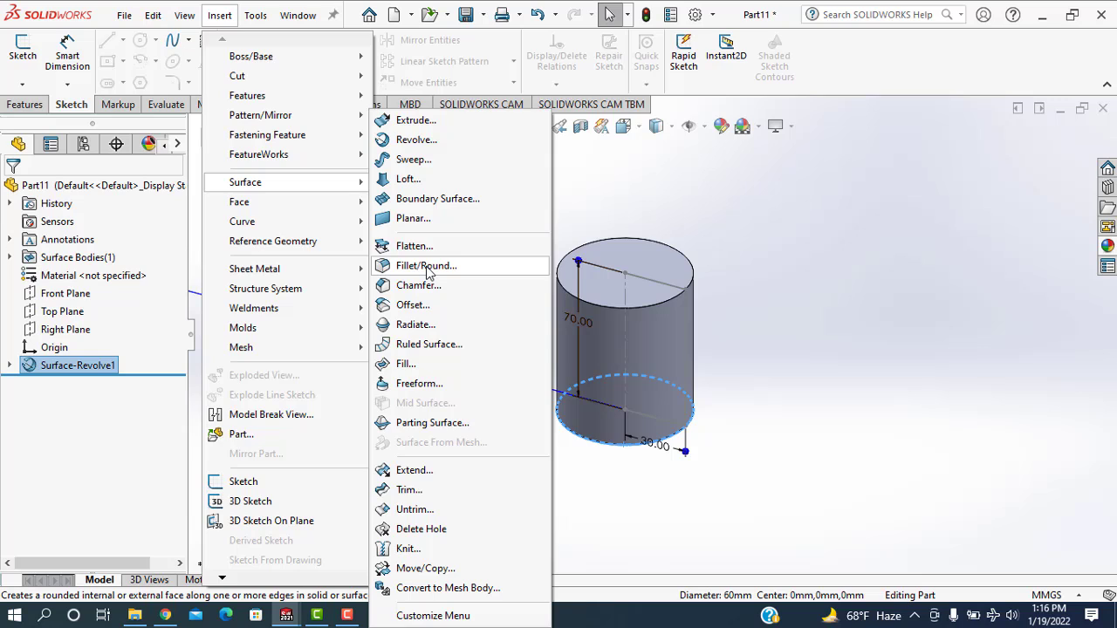
{"action": "left_click", "coordinate": [425, 266]}
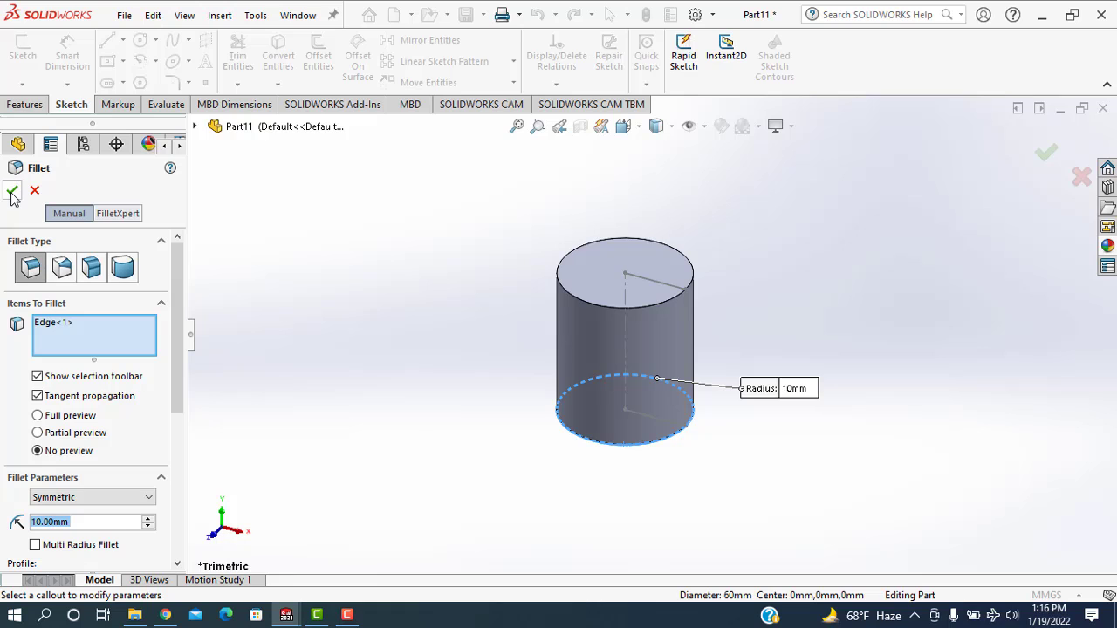
{"action": "left_click", "coordinate": [11, 191]}
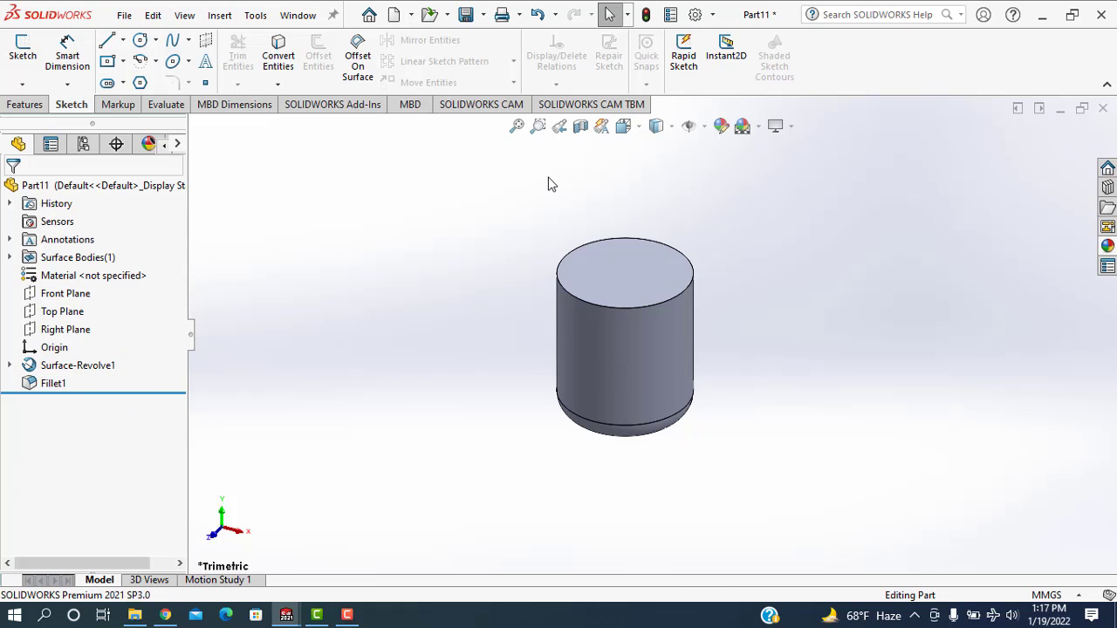
Step: Check the rounded bottom profile in a section view, then turn the section off
{"action": "left_click", "coordinate": [580, 127]}
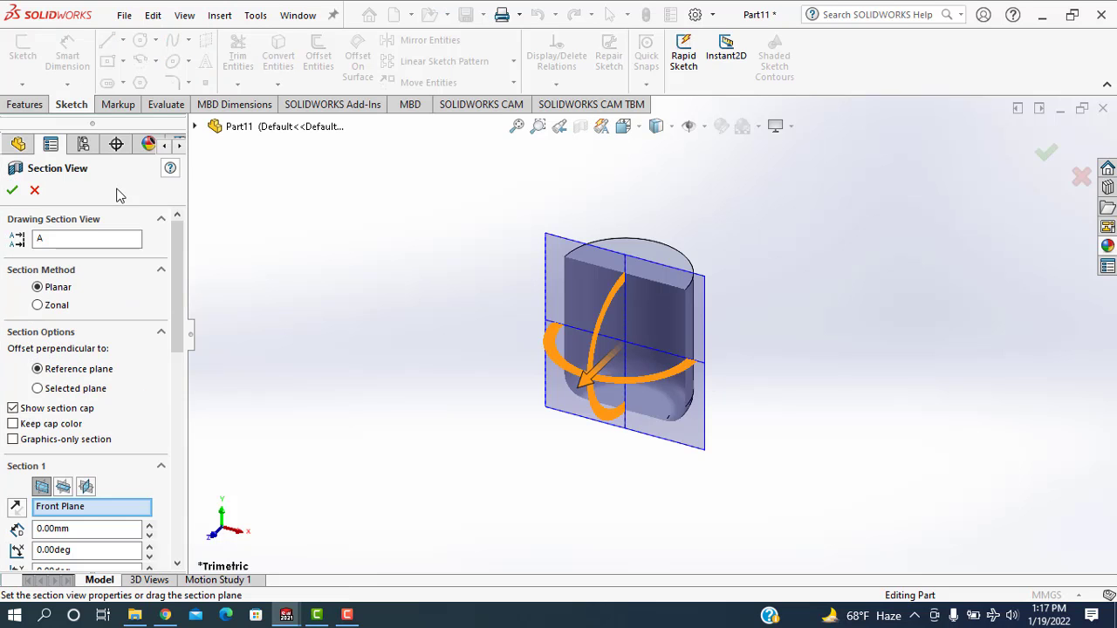
{"action": "left_click", "coordinate": [13, 190]}
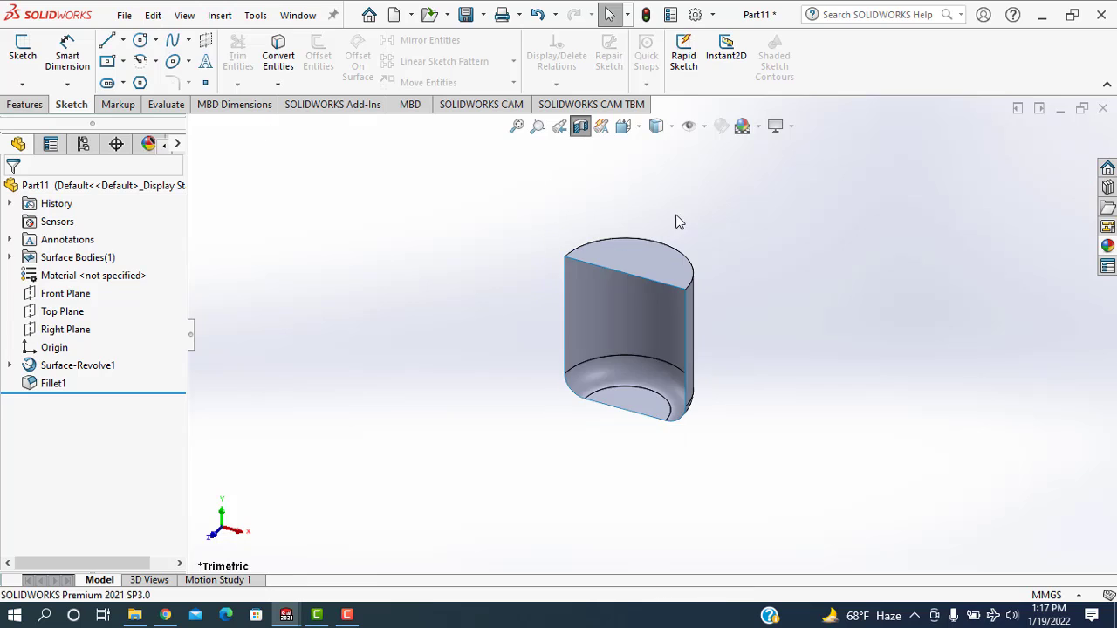
{"action": "left_click", "coordinate": [580, 127]}
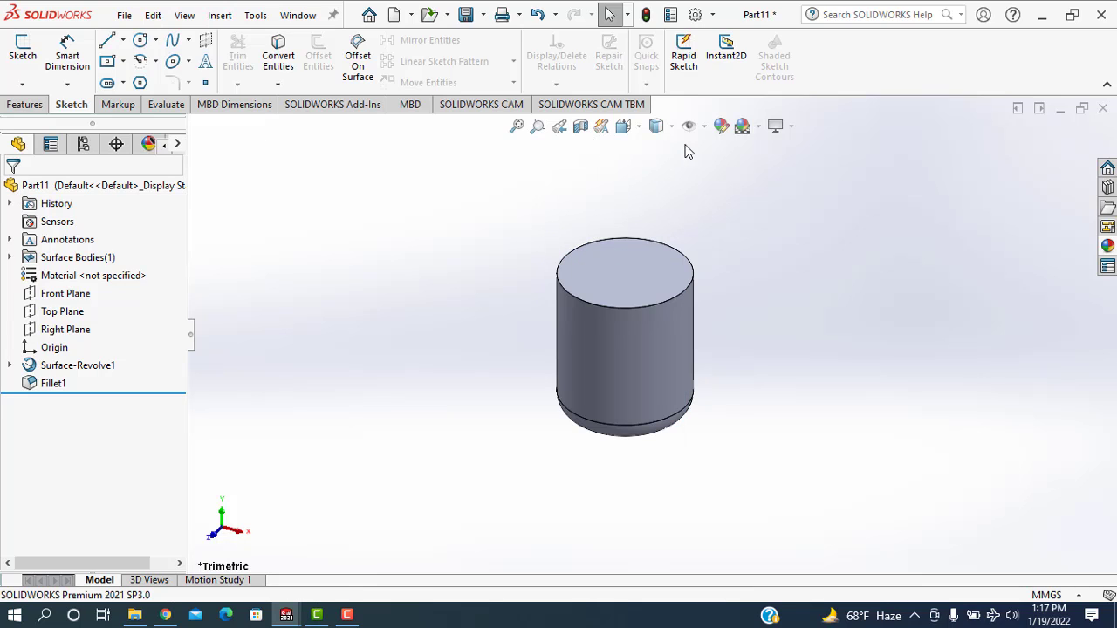
Step: Colour the cup's top face green
{"action": "left_click", "coordinate": [598, 276]}
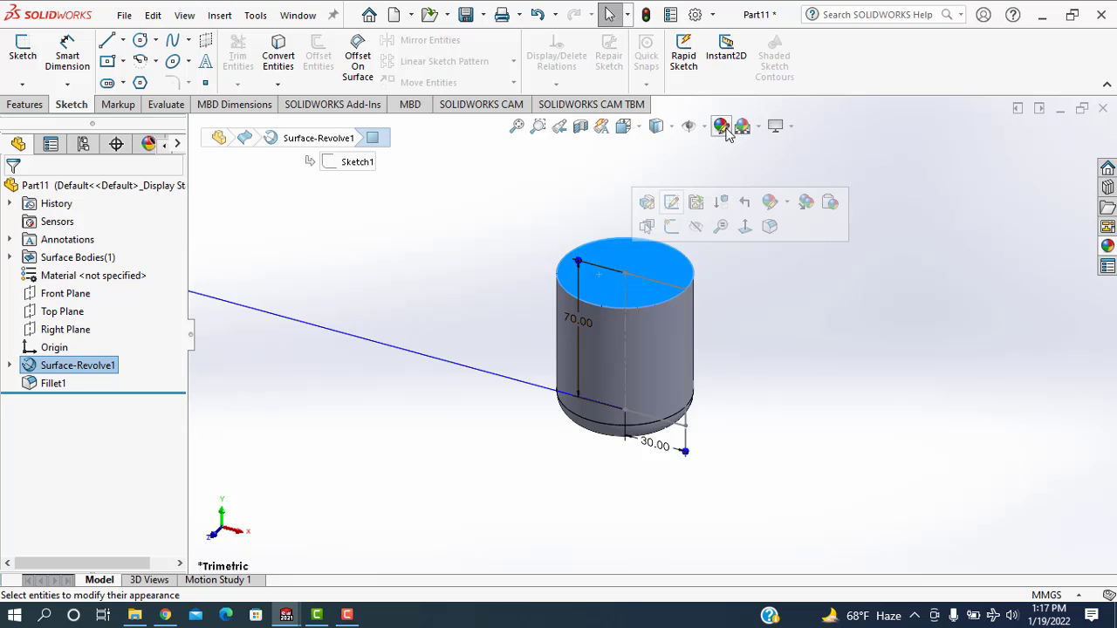
{"action": "left_click", "coordinate": [721, 126]}
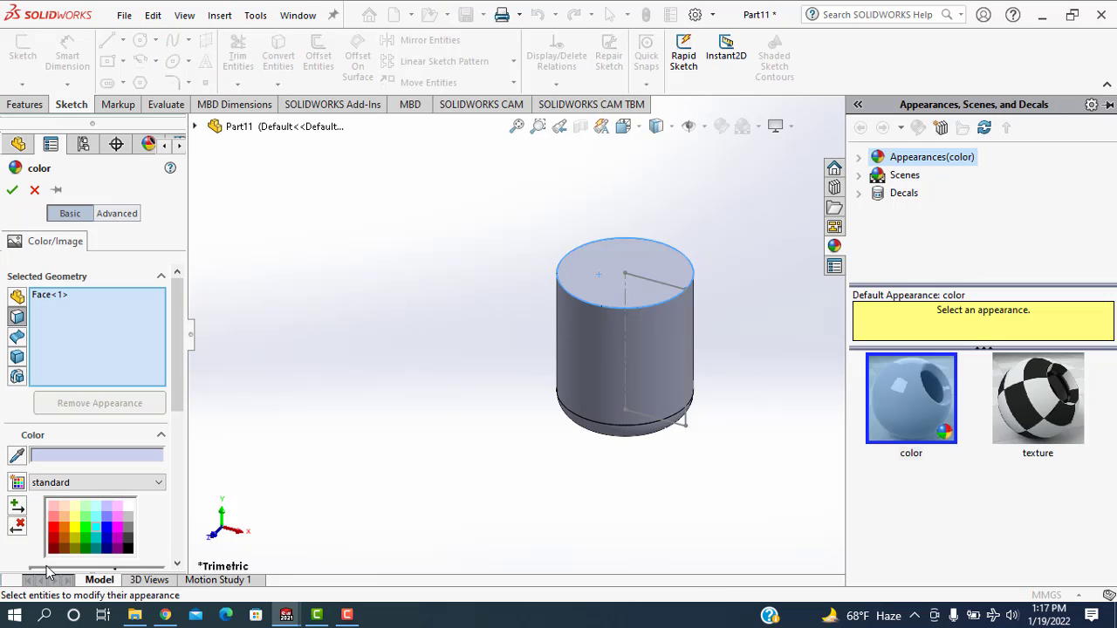
{"action": "left_click", "coordinate": [85, 529]}
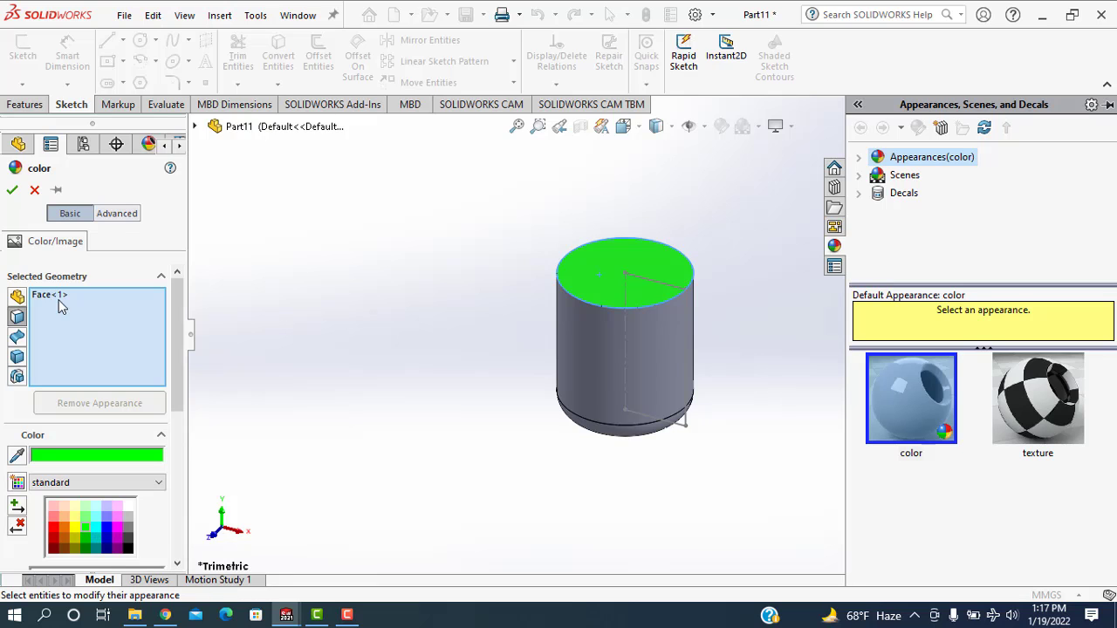
{"action": "left_click", "coordinate": [14, 191]}
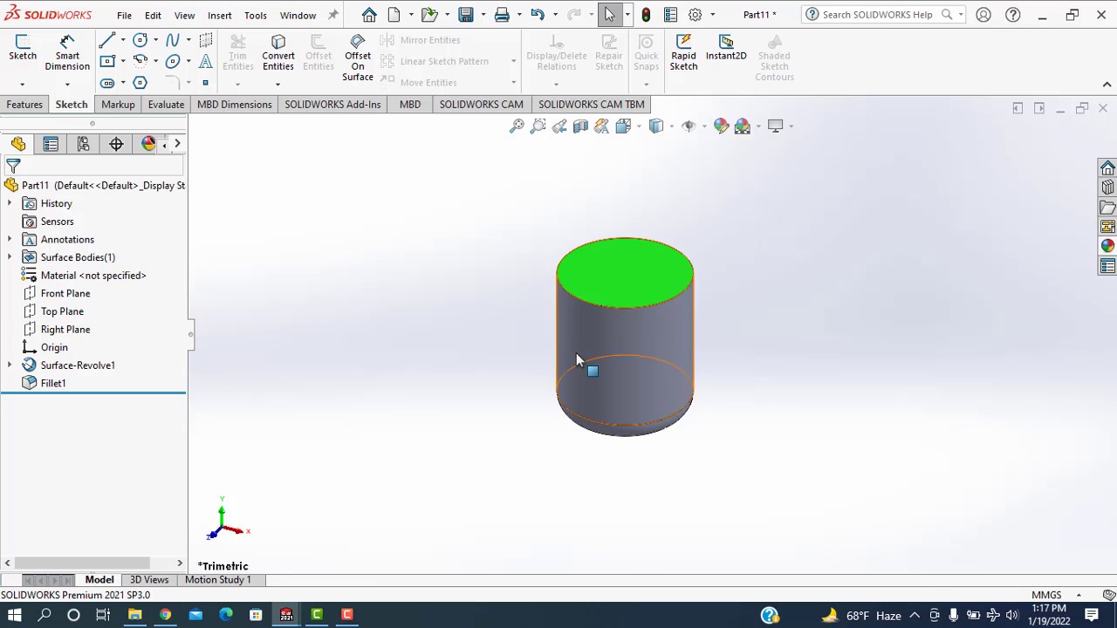
Step: Colour the cup's side face purple
{"action": "left_click", "coordinate": [576, 351]}
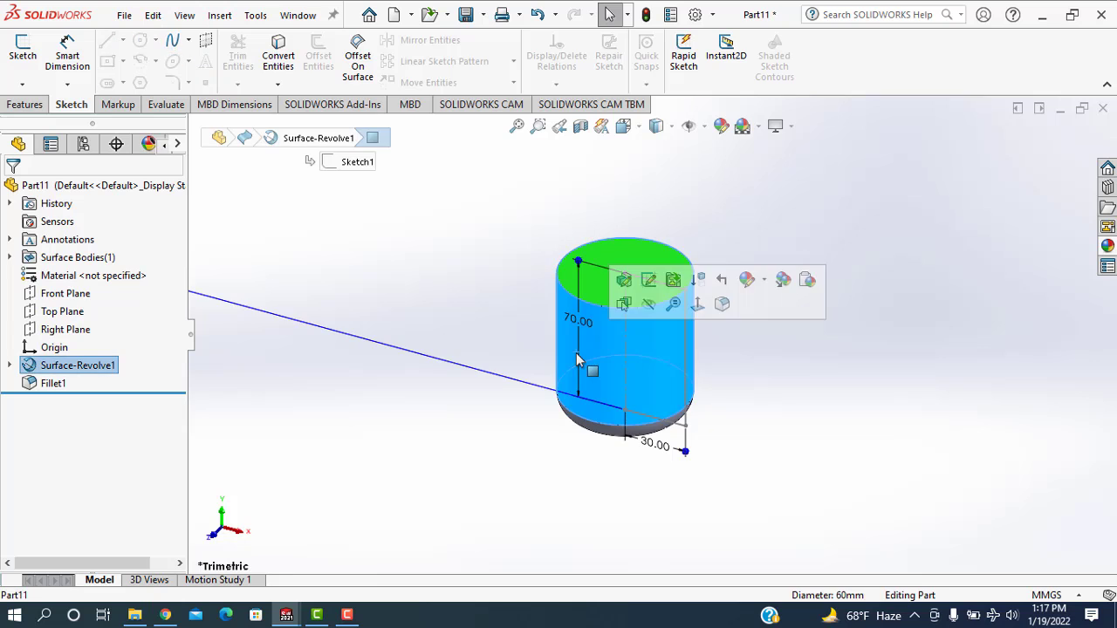
{"action": "left_click", "coordinate": [721, 128]}
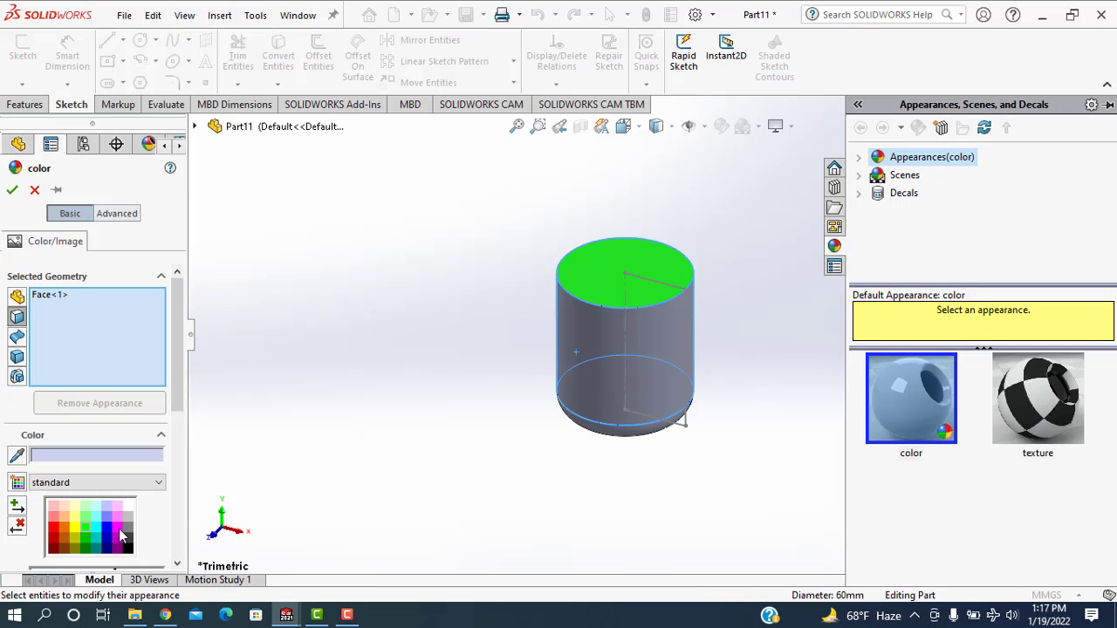
{"action": "left_click", "coordinate": [118, 528]}
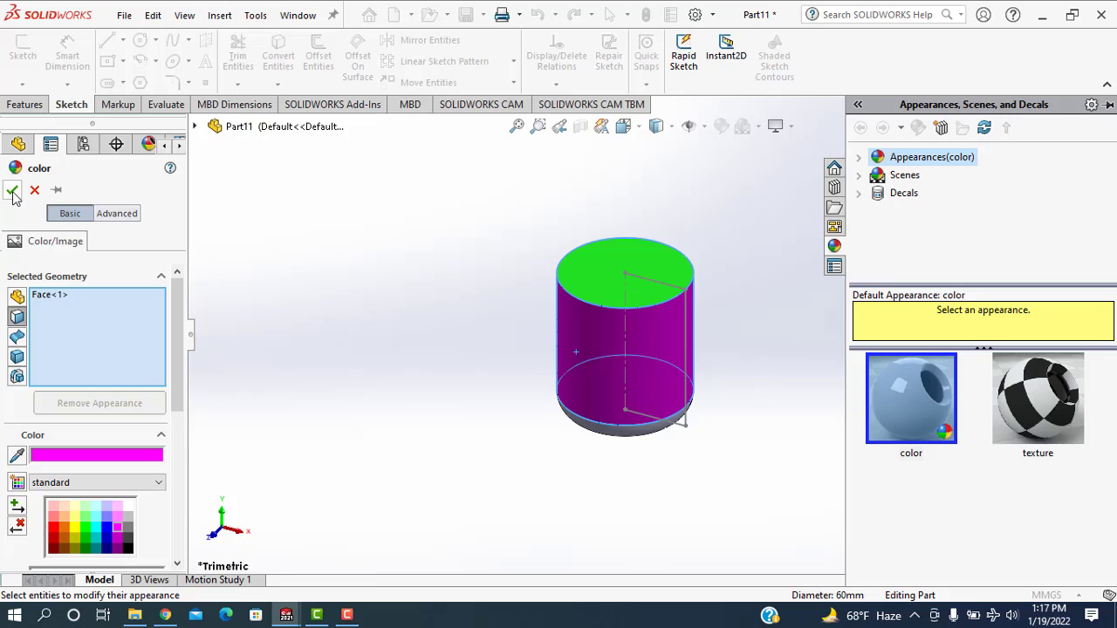
{"action": "key", "text": "Return"}
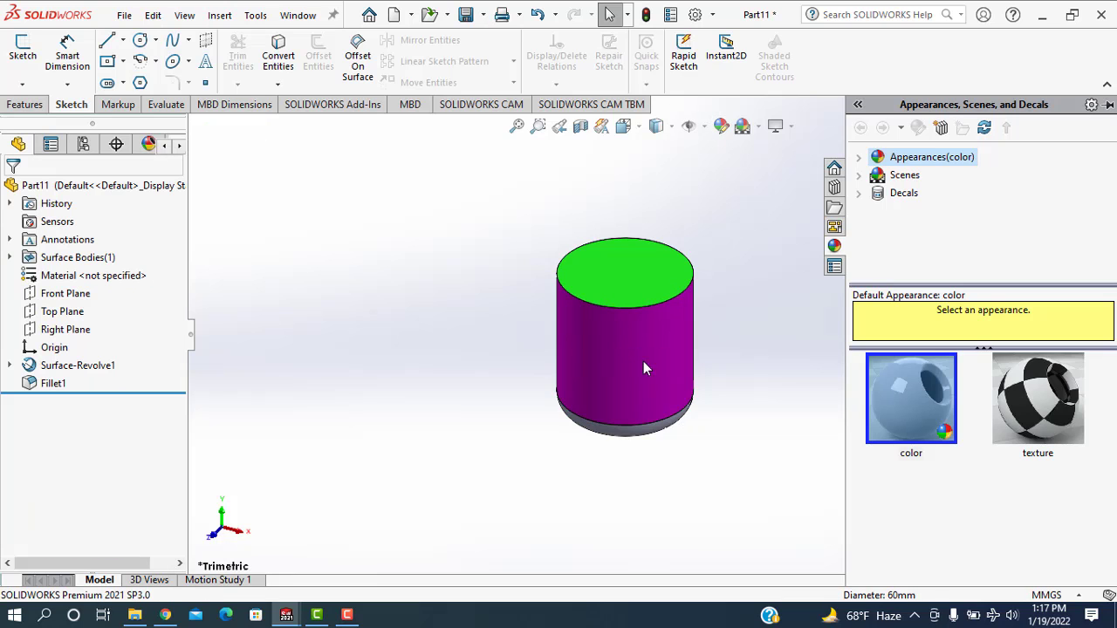
Step: Colour the filleted bottom face cyan
{"action": "left_click", "coordinate": [611, 437]}
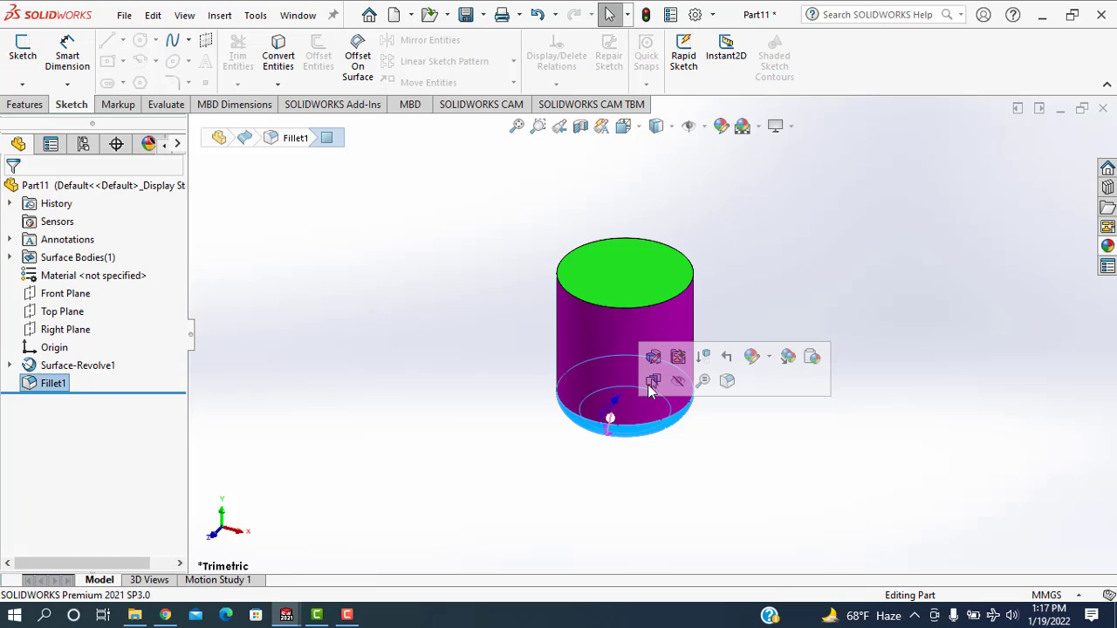
{"action": "left_click", "coordinate": [718, 125]}
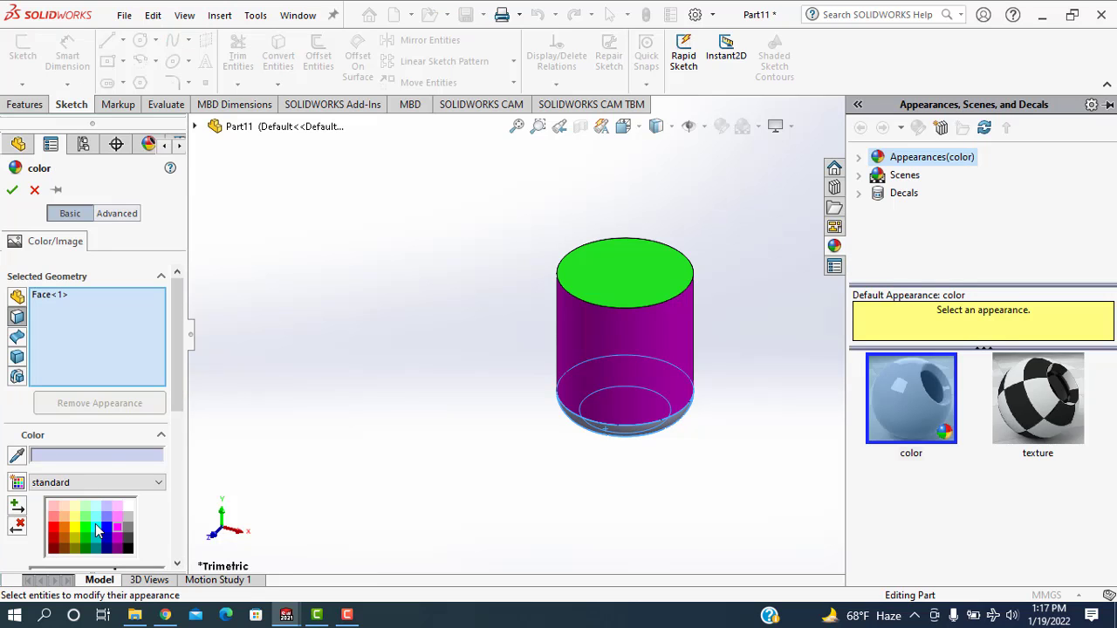
{"action": "left_click", "coordinate": [96, 526]}
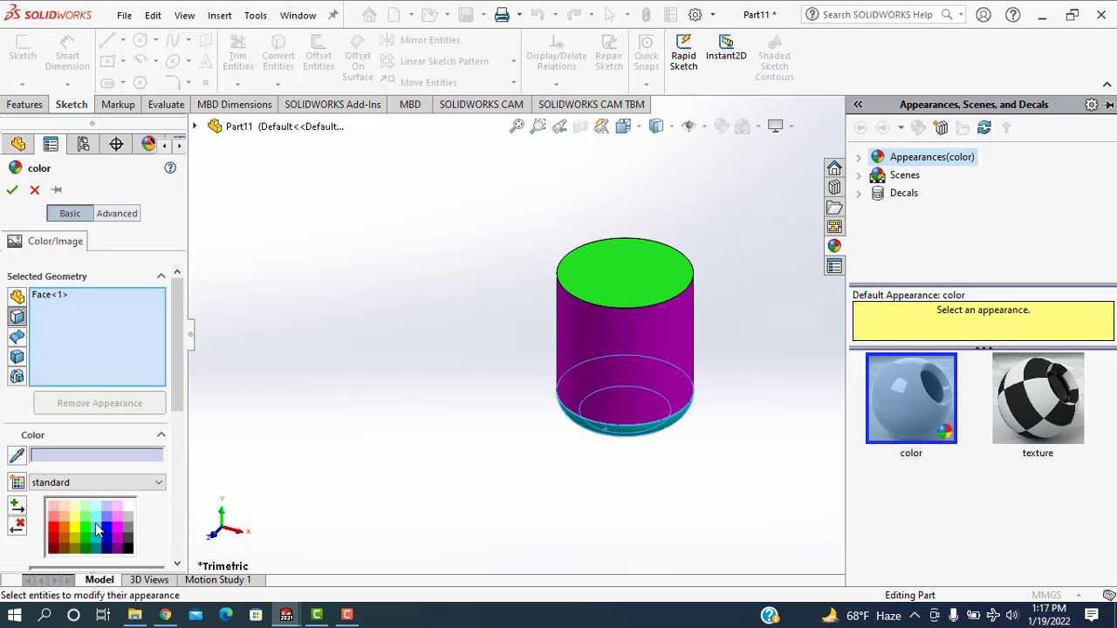
{"action": "left_click", "coordinate": [11, 192]}
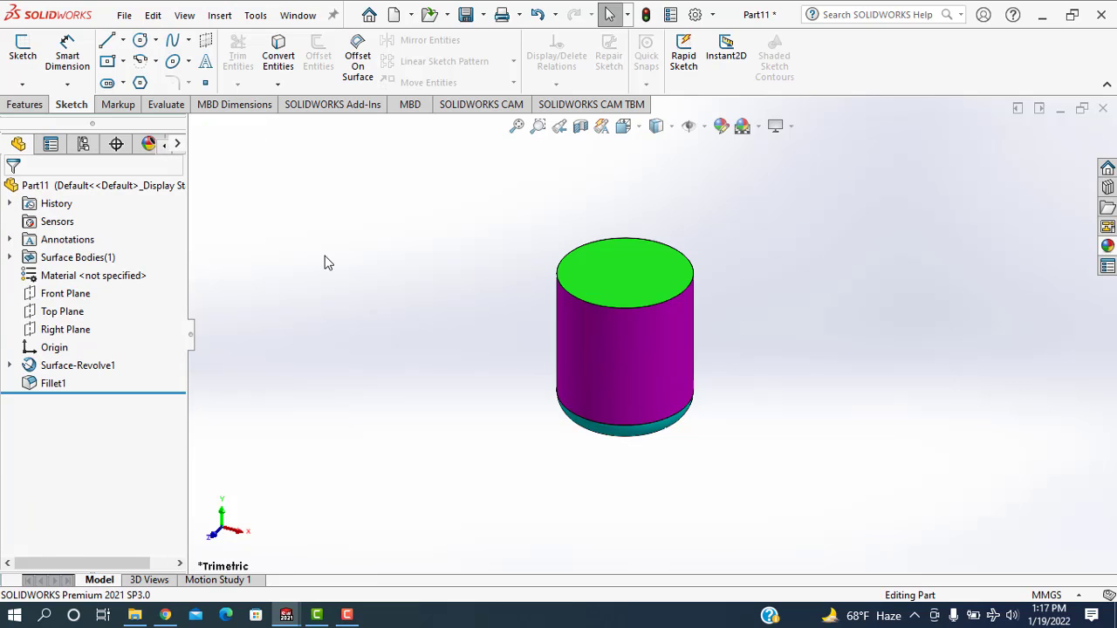
{"action": "key", "text": "Up"}
{"action": "key", "text": "Up"}
{"action": "key", "text": "Up"}
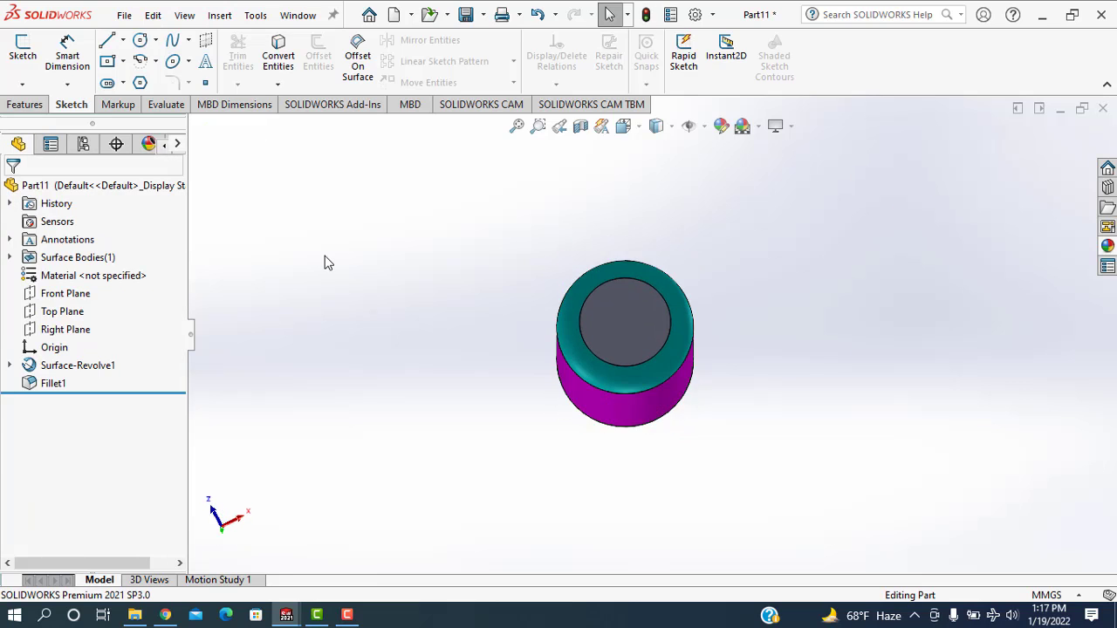
{"action": "key", "text": "Up"}
{"action": "key", "text": "Up"}
{"action": "key", "text": "alt+Left"}
{"action": "key", "text": "alt+Left"}
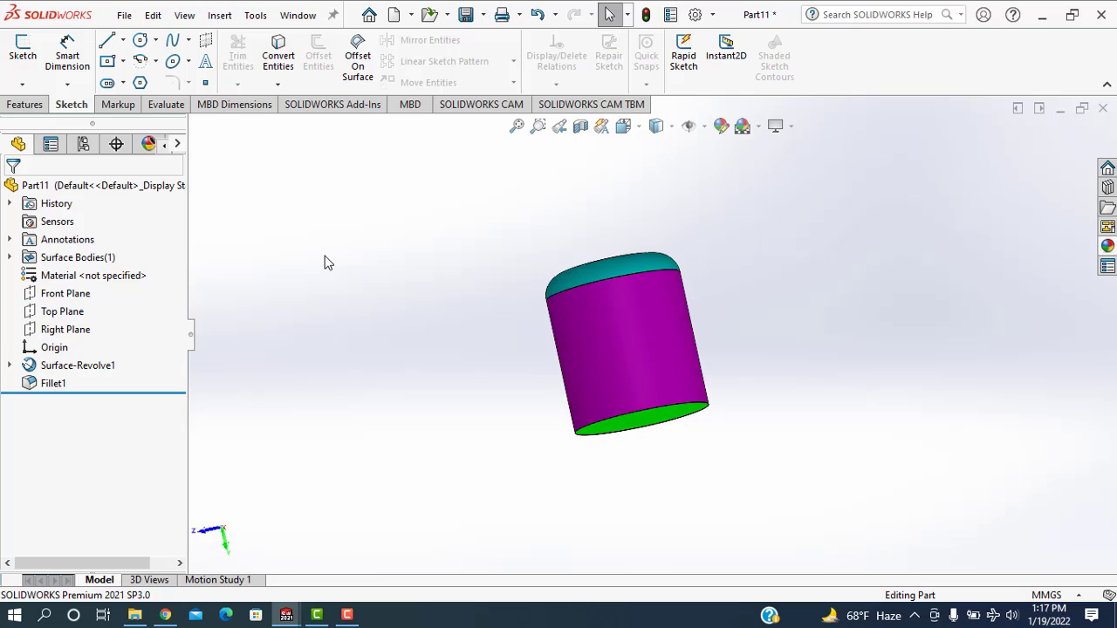
{"action": "key", "text": "Down"}
{"action": "key", "text": "Down"}
{"action": "key", "text": "Left"}
{"action": "key", "text": "Left"}
{"action": "key", "text": "Left"}
{"action": "key", "text": "Left"}
{"action": "key", "text": "Left"}
{"action": "key", "text": "Left"}
{"action": "key", "text": "Left"}
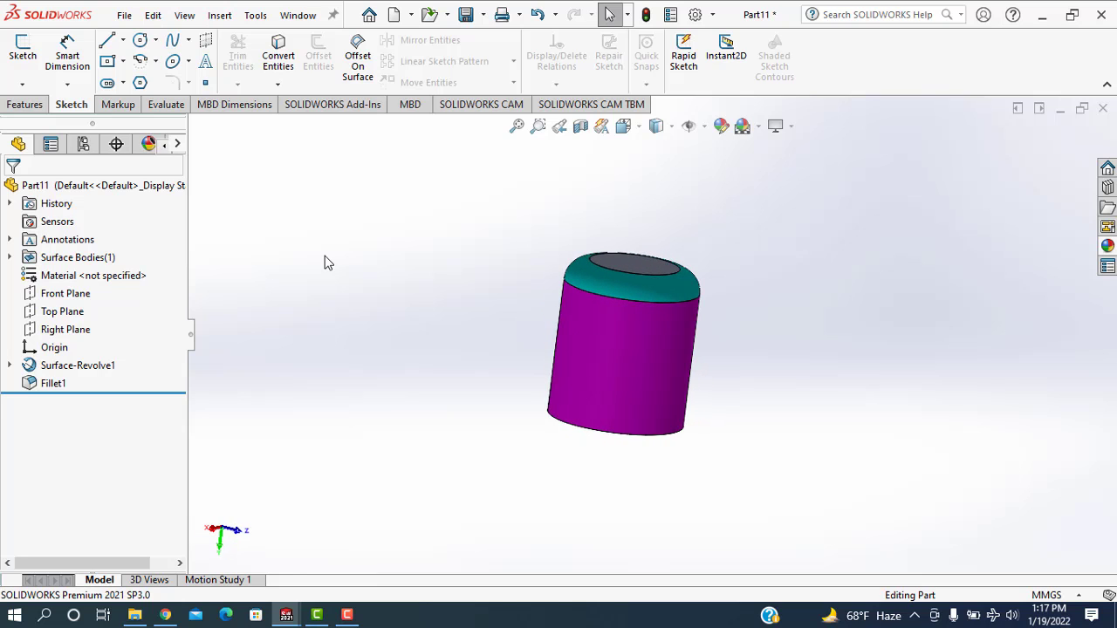
{"action": "key", "text": "Left"}
{"action": "key", "text": "Left"}
{"action": "key", "text": "Up"}
{"action": "key", "text": "Up"}
{"action": "key", "text": "Up"}
{"action": "key", "text": "Left"}
{"action": "key", "text": "Left"}
{"action": "key", "text": "Left"}
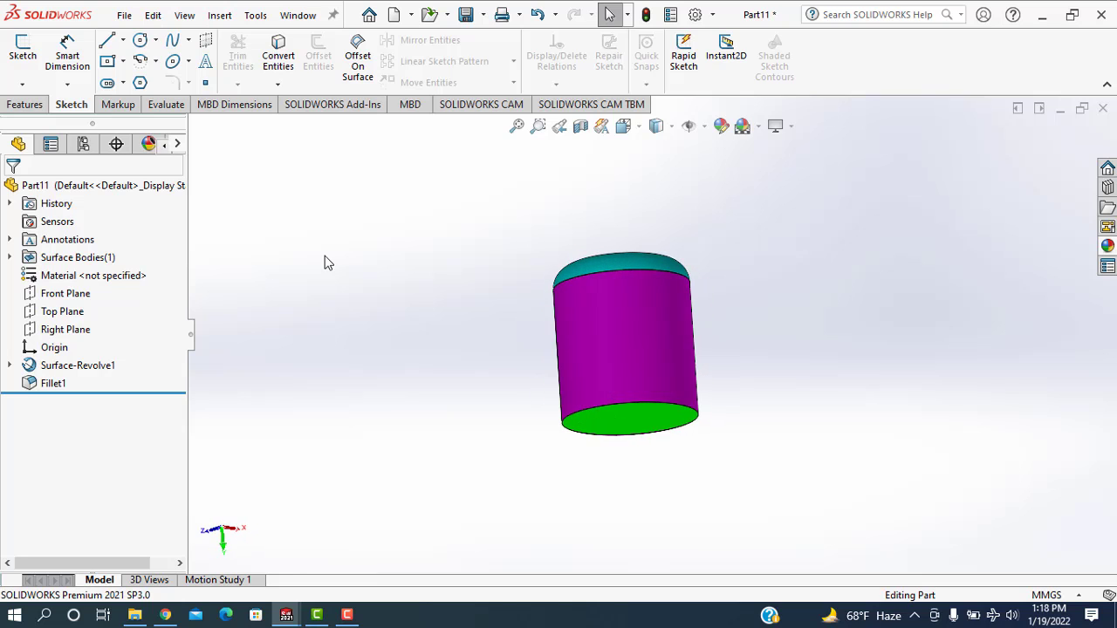
{"action": "key", "text": "Left"}
{"action": "key", "text": "Left"}
{"action": "key", "text": "Left"}
{"action": "key", "text": "Left"}
{"action": "key", "text": "Left"}
{"action": "key", "text": "Up"}
{"action": "key", "text": "Up"}
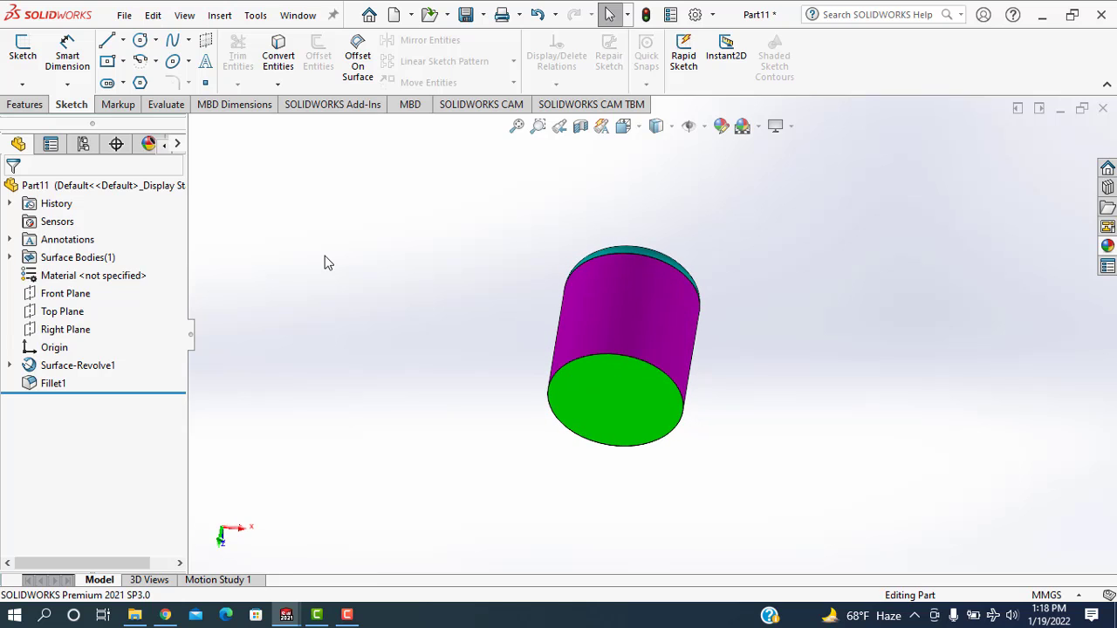
{"action": "key", "text": "Up"}
{"action": "key", "text": "Up"}
{"action": "key", "text": "Up"}
{"action": "key", "text": "Up"}
{"action": "key", "text": "Up"}
{"action": "key", "text": "Up"}
{"action": "key", "text": "Up"}
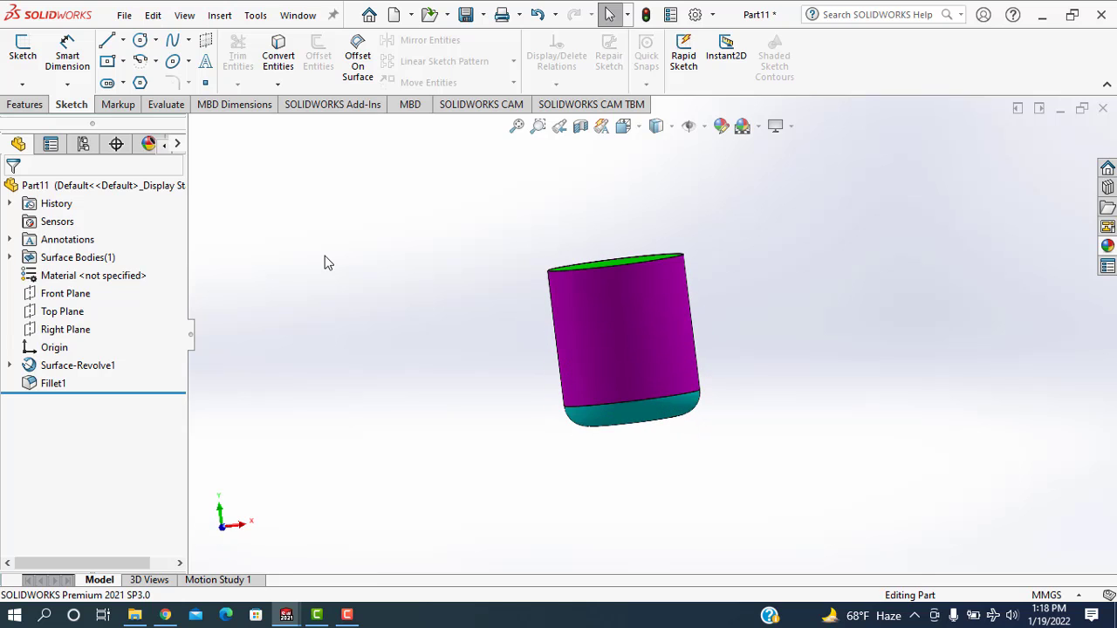
{"action": "key", "text": "Up"}
{"action": "key", "text": "Up"}
{"action": "key", "text": "Up"}
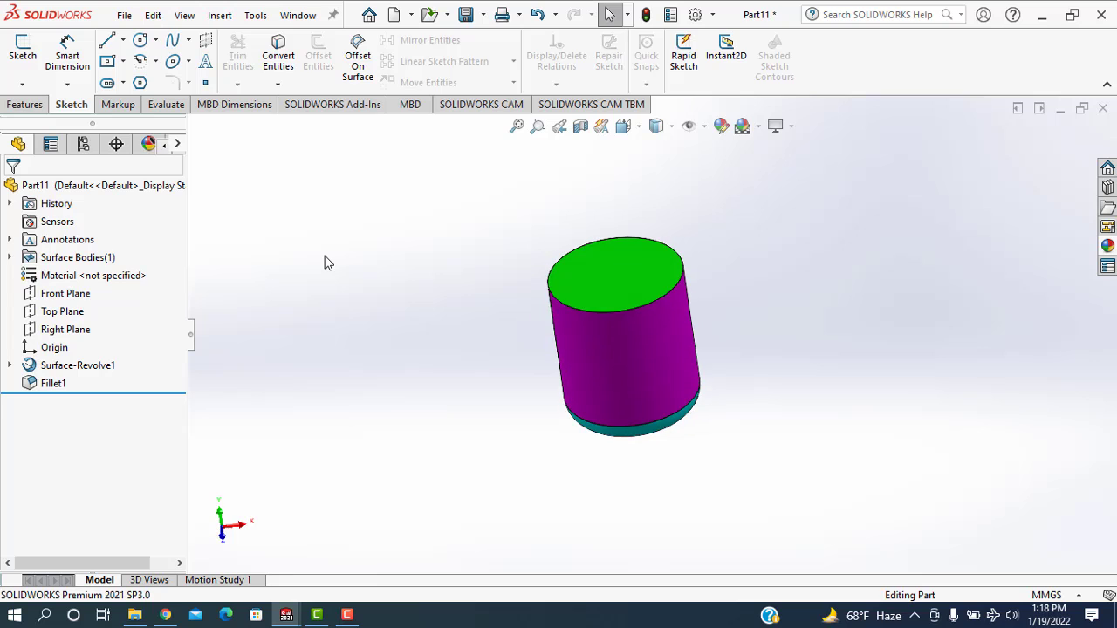
{"action": "key", "text": "Up"}
{"action": "key", "text": "Left"}
{"action": "key", "text": "Left"}
{"action": "key", "text": "Up"}
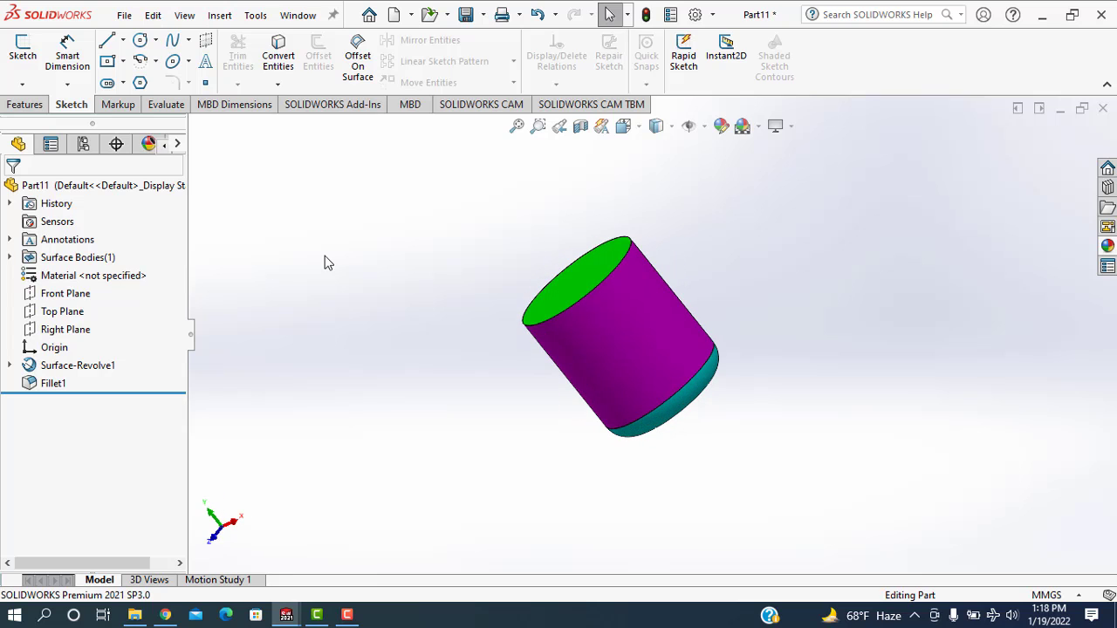
{"action": "key", "text": "Up"}
{"action": "key", "text": "Down"}
{"action": "key", "text": "Down"}
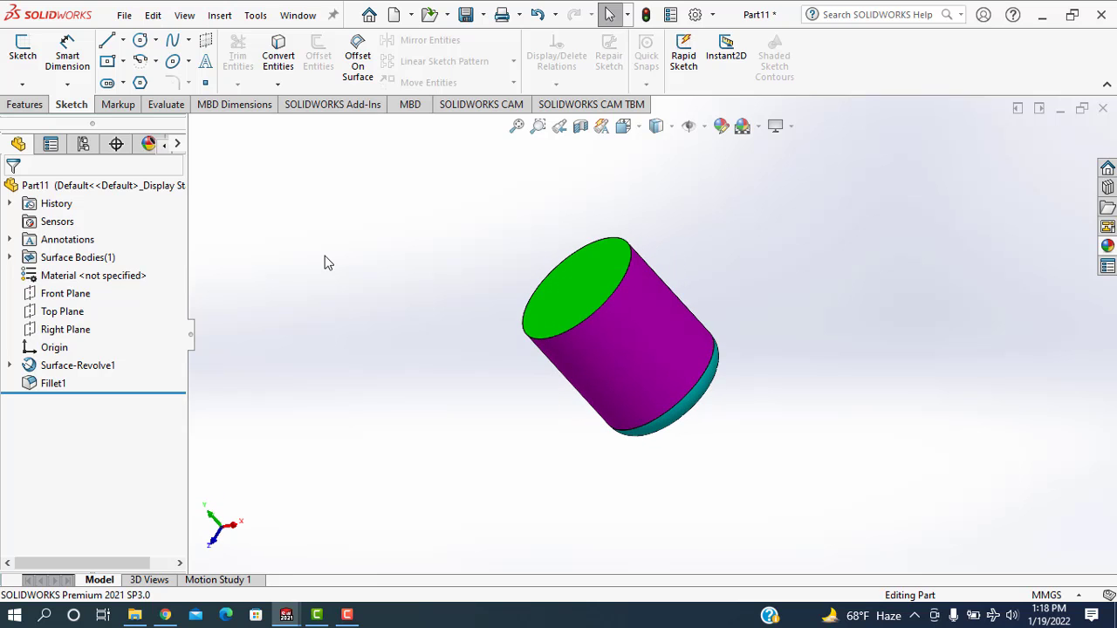